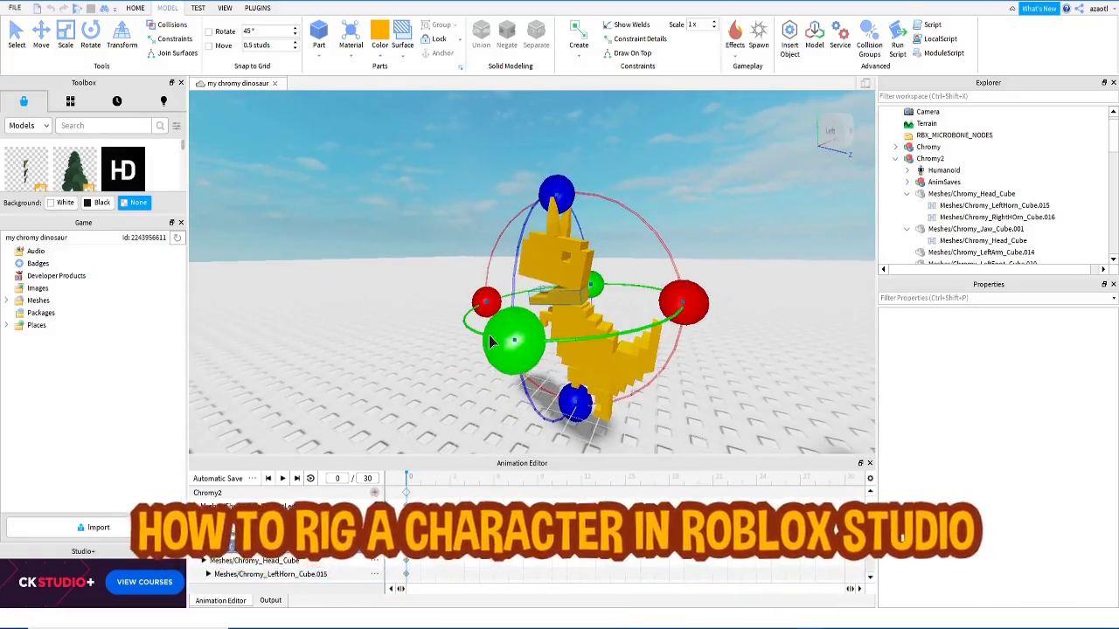
# Step: Try out the golden Chromy2 rig in the animation editor by rotating its body parts and selecting the right upper leg
pyautogui.moveTo(684, 297)
pyautogui.mouseDown()
pyautogui.moveTo(690, 347)
pyautogui.moveTo(533, 194)
pyautogui.moveTo(671, 287)
pyautogui.moveTo(685, 331)
pyautogui.moveTo(672, 294)
pyautogui.moveTo(679, 270)
pyautogui.moveTo(684, 332)
pyautogui.moveTo(680, 304)
pyautogui.mouseUp()
pyautogui.moveTo(607, 338); pyautogui.dragTo(603, 336, button='right')
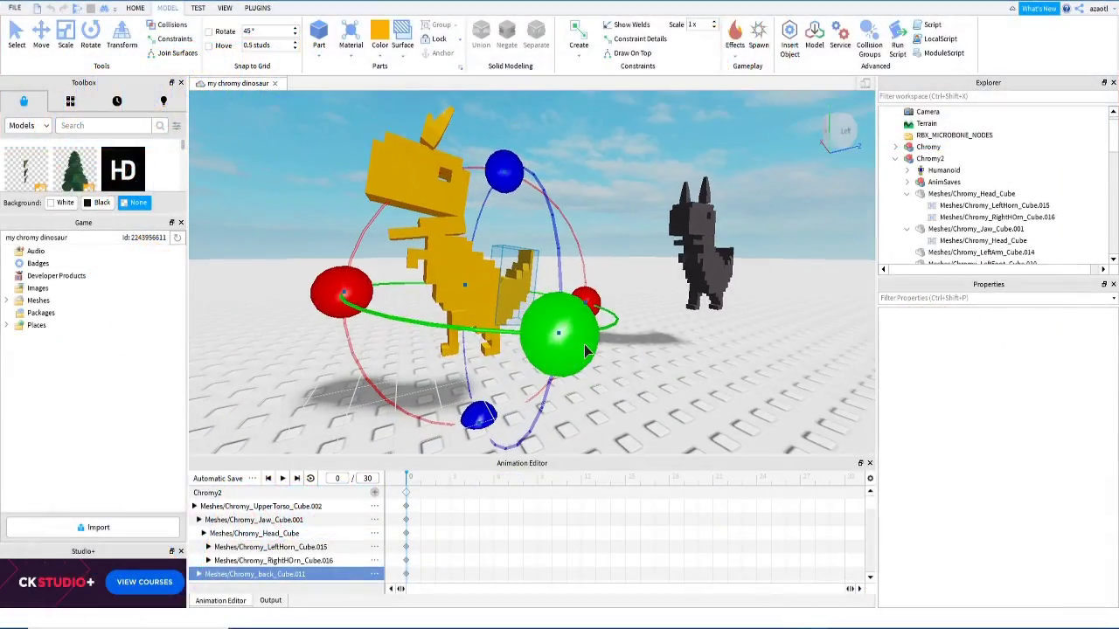
pyautogui.click(494, 342)
pyautogui.moveTo(502, 365); pyautogui.dragTo(504, 374, button='right')
pyautogui.moveTo(560, 346); pyautogui.dragTo(530, 353)
pyautogui.click(443, 339)
pyautogui.press('a')
pyautogui.moveTo(454, 339); pyautogui.dragTo(455, 338, button='right')
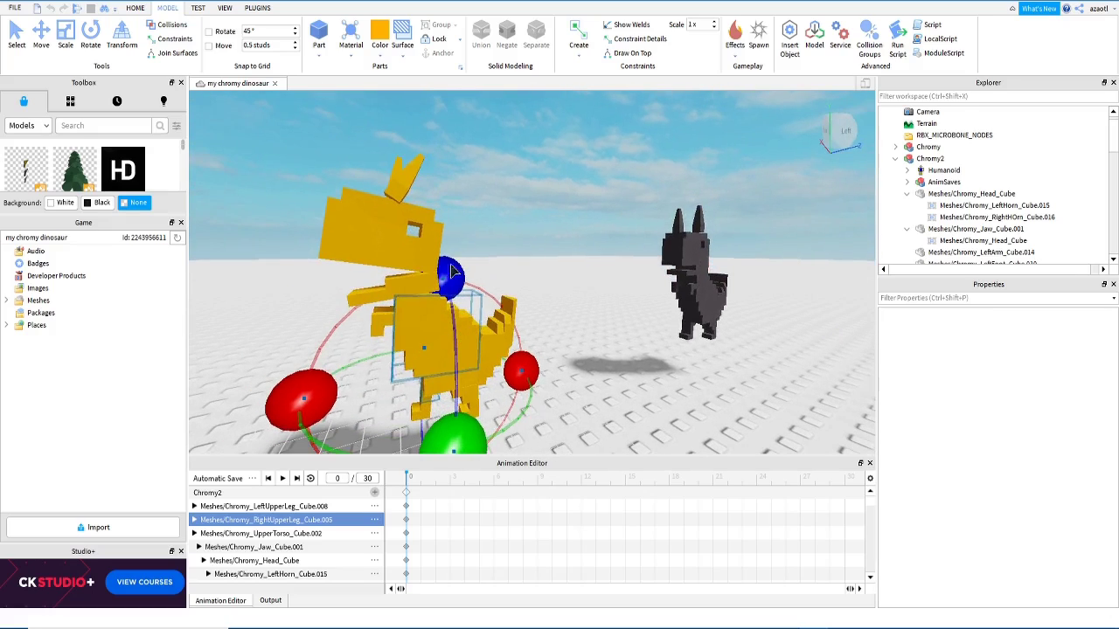
# Step: Select Chromy2's head in the animation editor and rotate it about its joint to test the rig
pyautogui.click(411, 183)
pyautogui.moveTo(243, 107); pyautogui.dragTo(281, 205)
pyautogui.moveTo(392, 265); pyautogui.dragTo(487, 288, button='right')
pyautogui.press('a')
pyautogui.press('s')
pyautogui.click(499, 275)
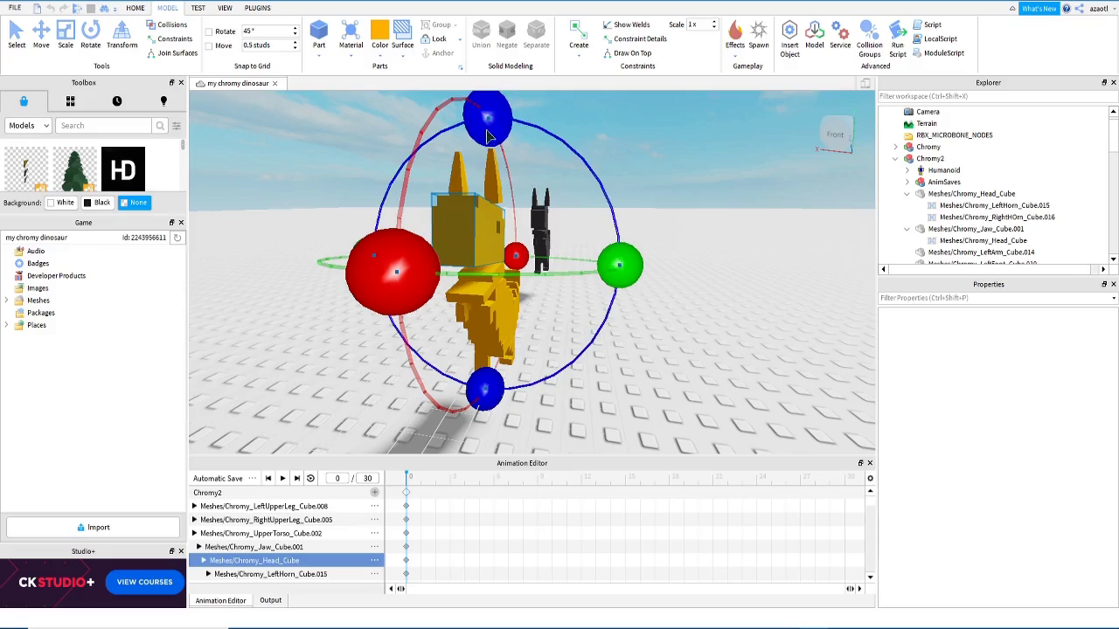
pyautogui.click(476, 297)
pyautogui.moveTo(467, 159); pyautogui.dragTo(387, 180)
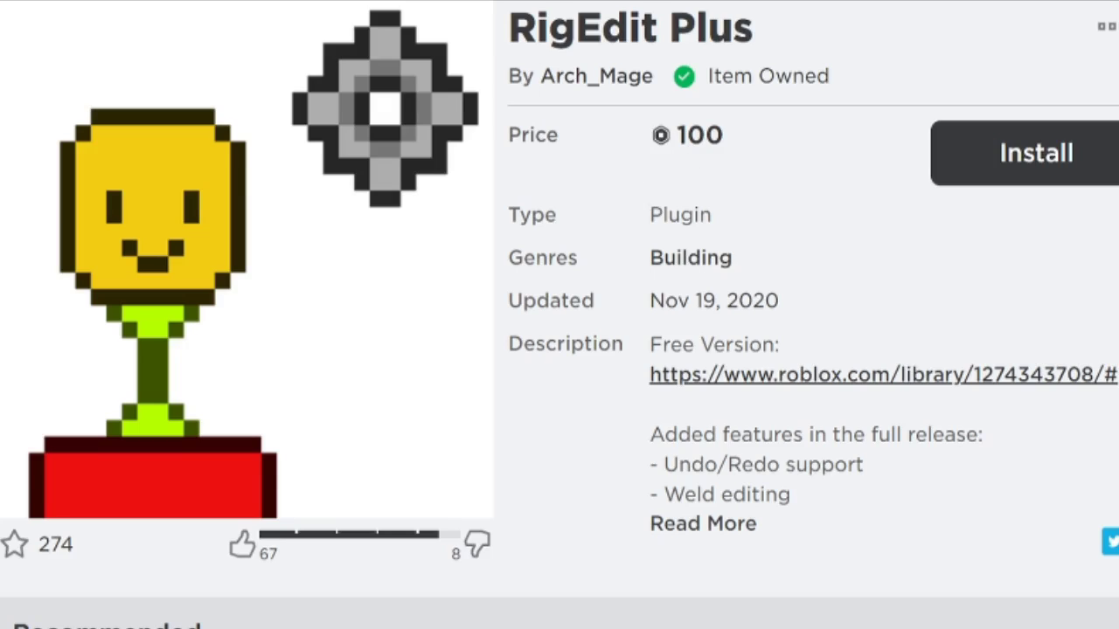
pyautogui.click(762, 382)
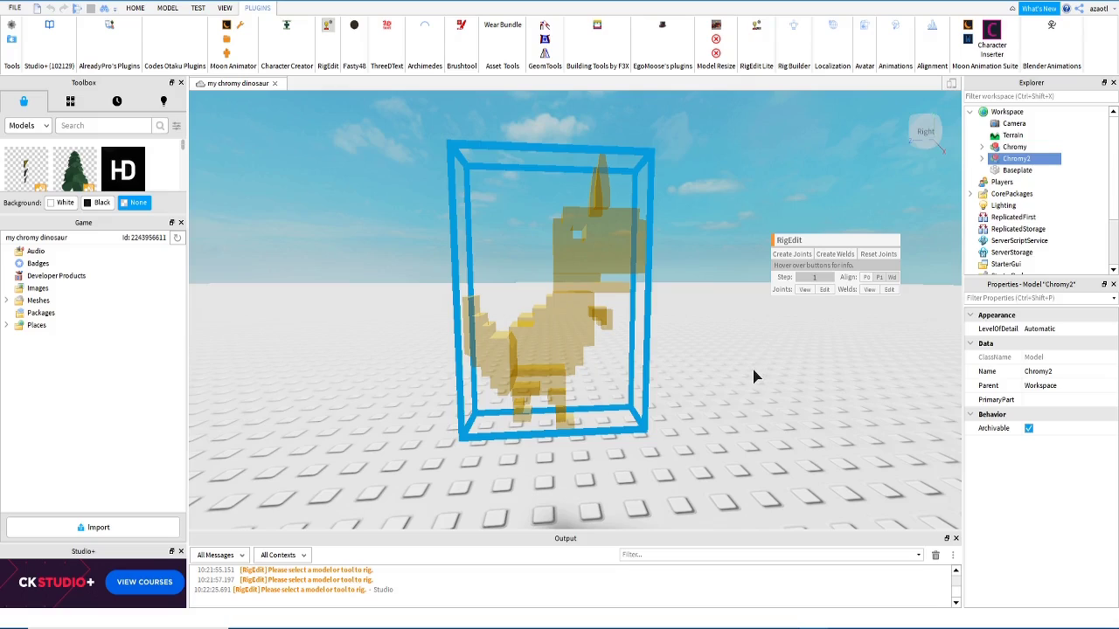
pyautogui.press('d')
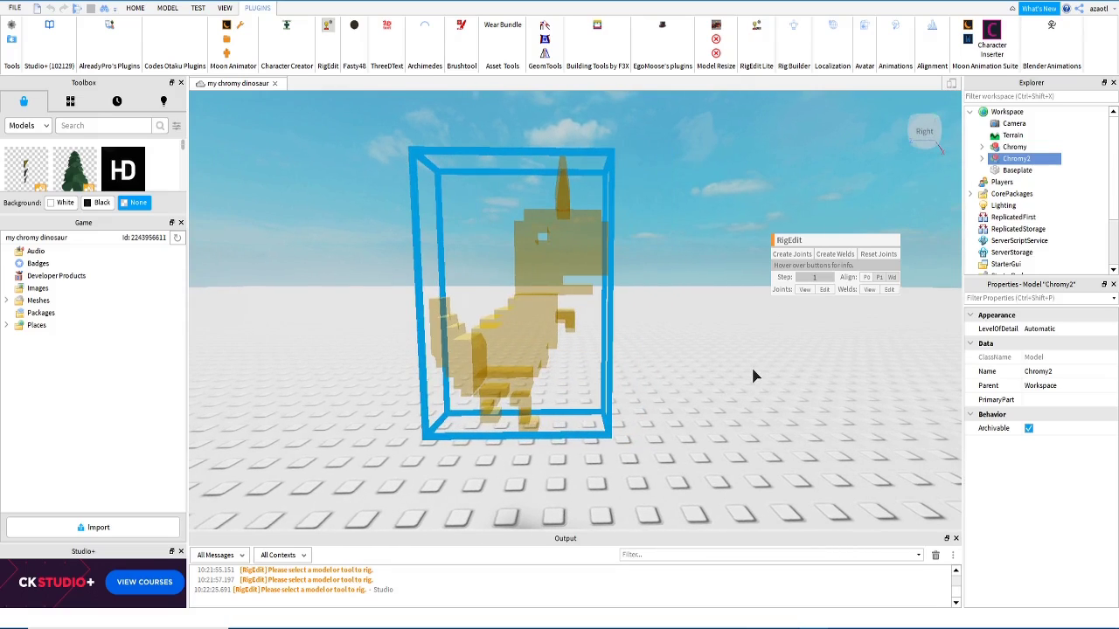
pyautogui.press('e')
pyautogui.press('s')
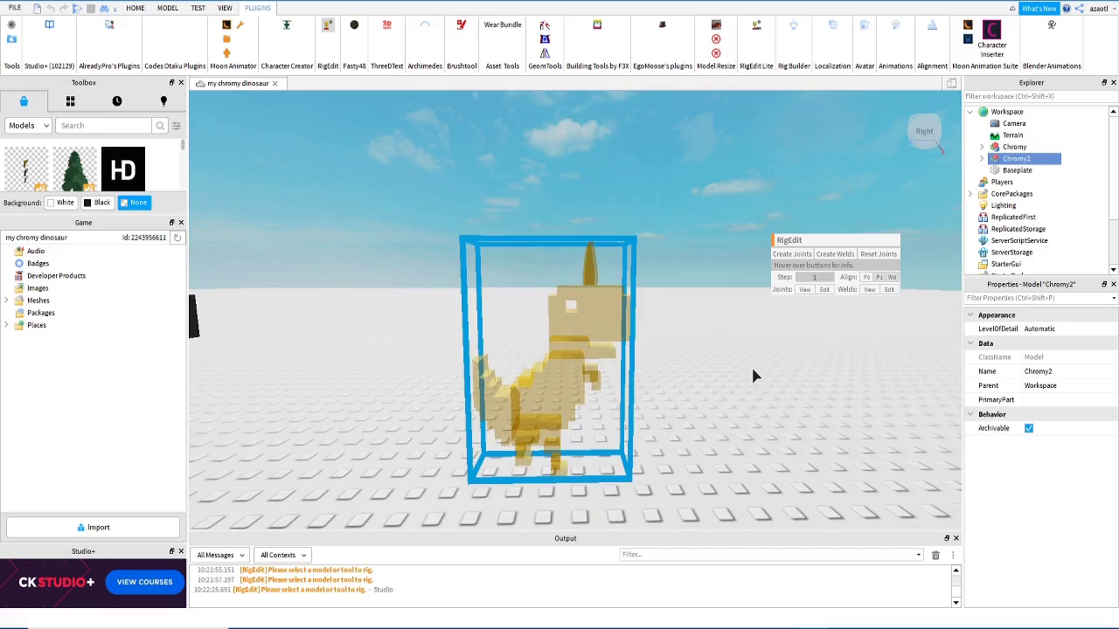
pyautogui.press('a')
pyautogui.press('d')
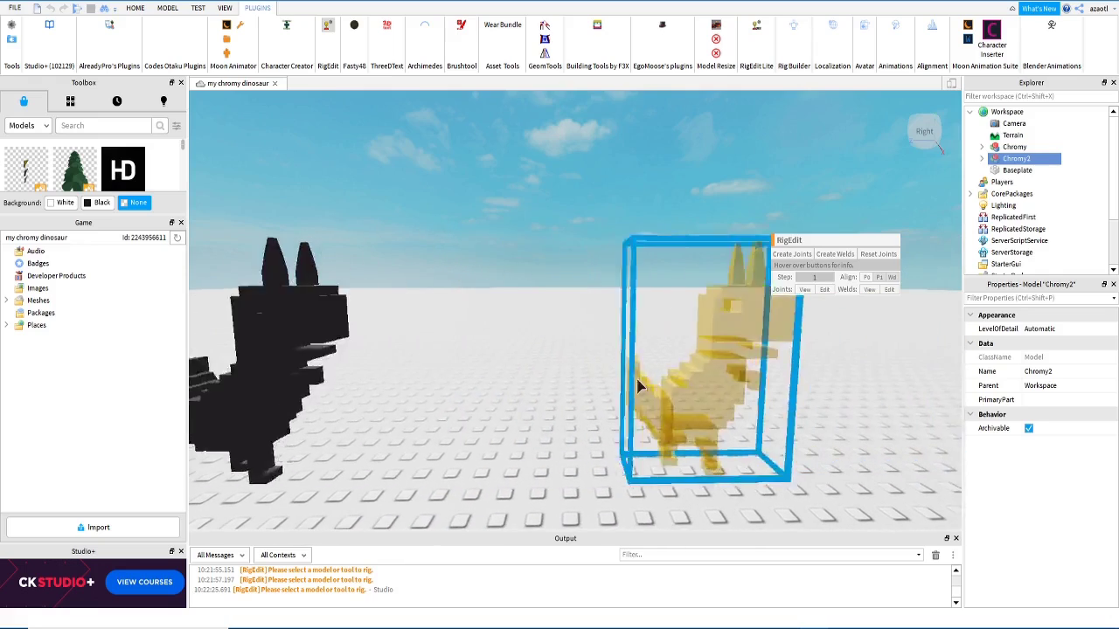
# Step: Expand the Chromy2 model and select its HumanoidRootPart to inspect where it sits inside the dinosaur's torso
pyautogui.click(984, 160)
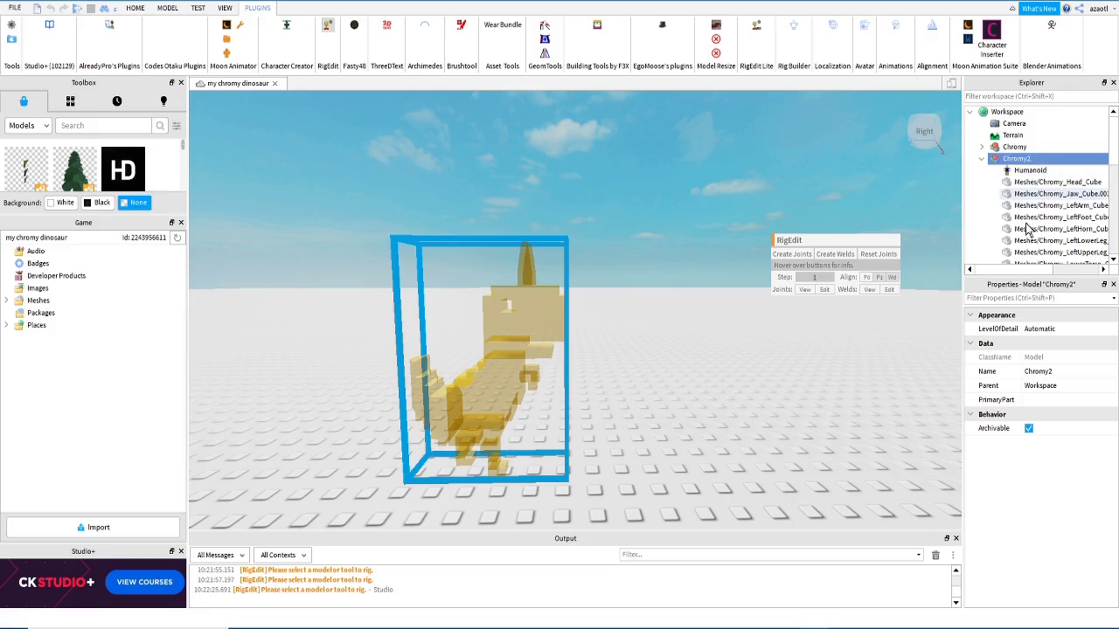
pyautogui.scroll(-4, 1031, 210)
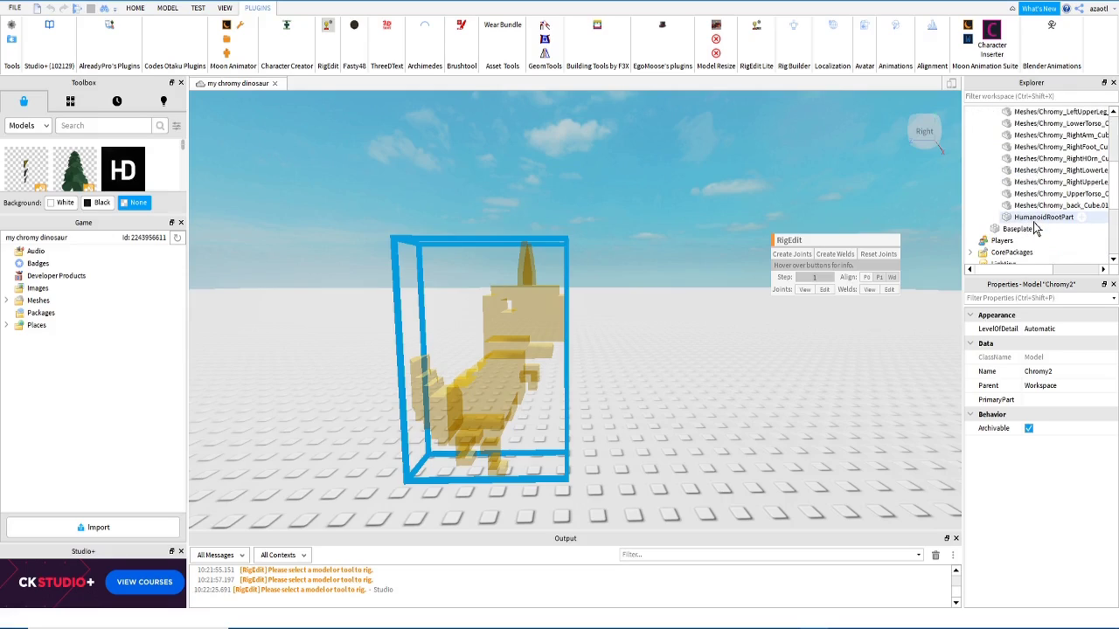
pyautogui.click(1040, 218)
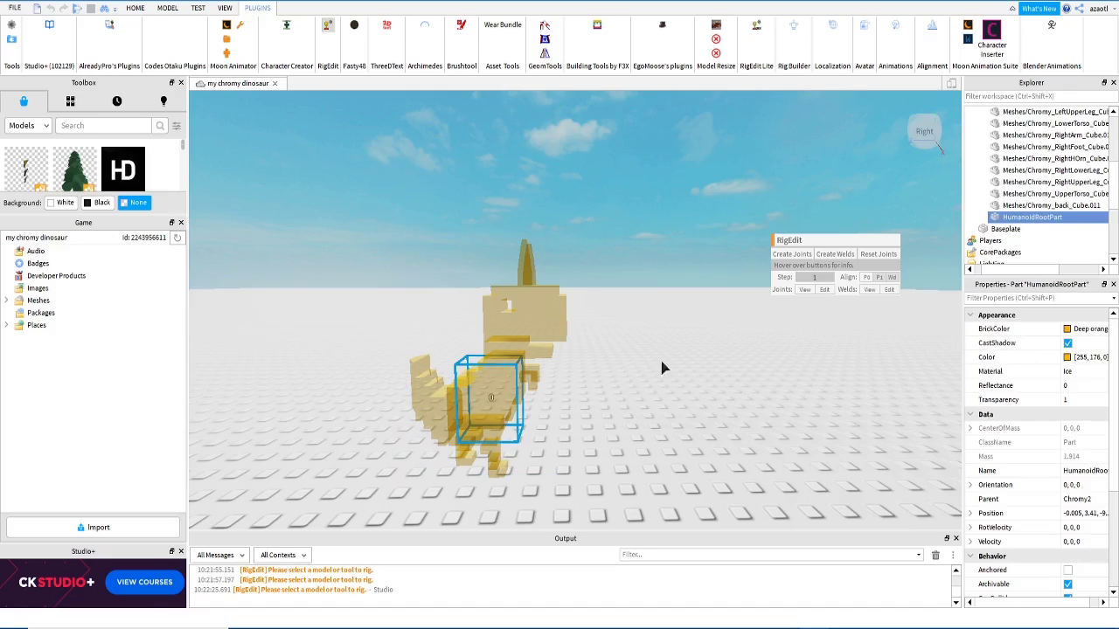
pyautogui.moveTo(649, 443); pyautogui.dragTo(649, 443, button='right')
pyautogui.press('f')
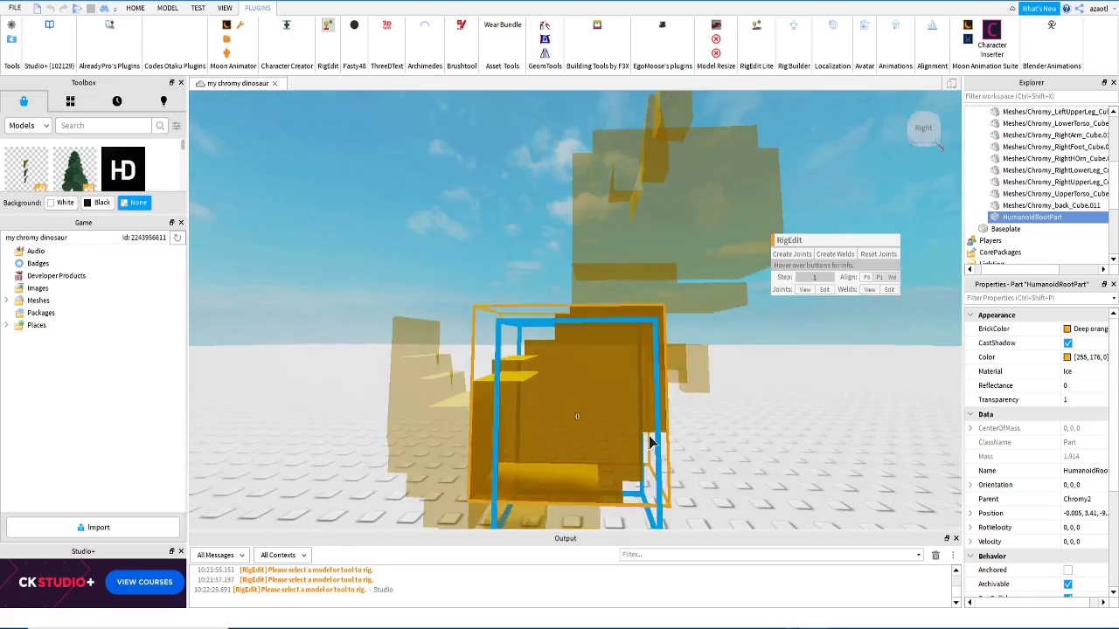
pyautogui.scroll(-6, 649, 442)
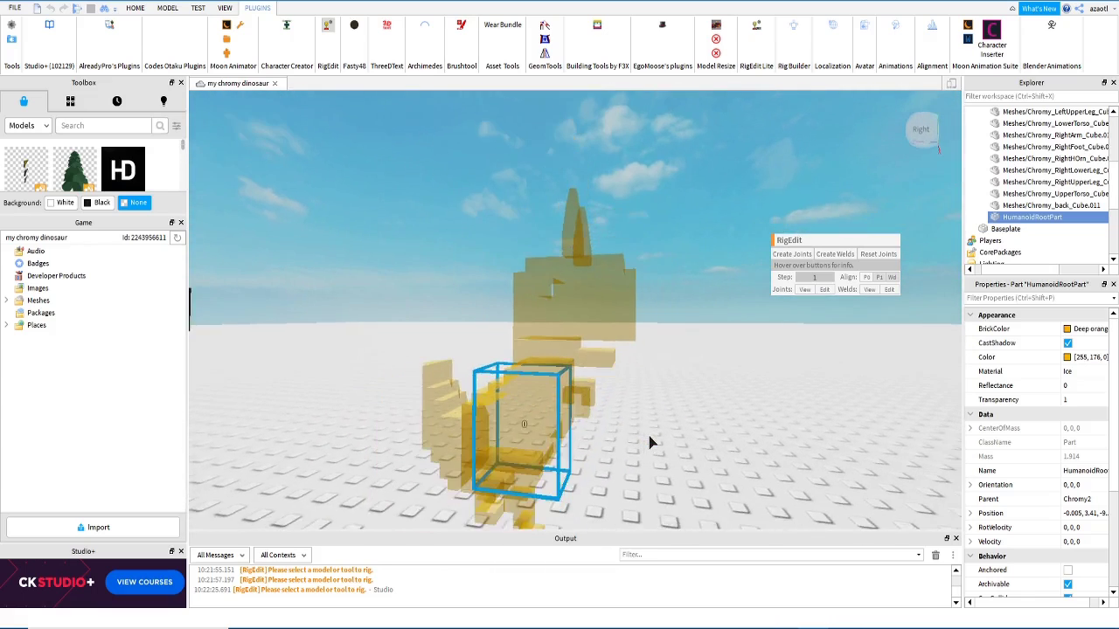
pyautogui.scroll(-3, 649, 442)
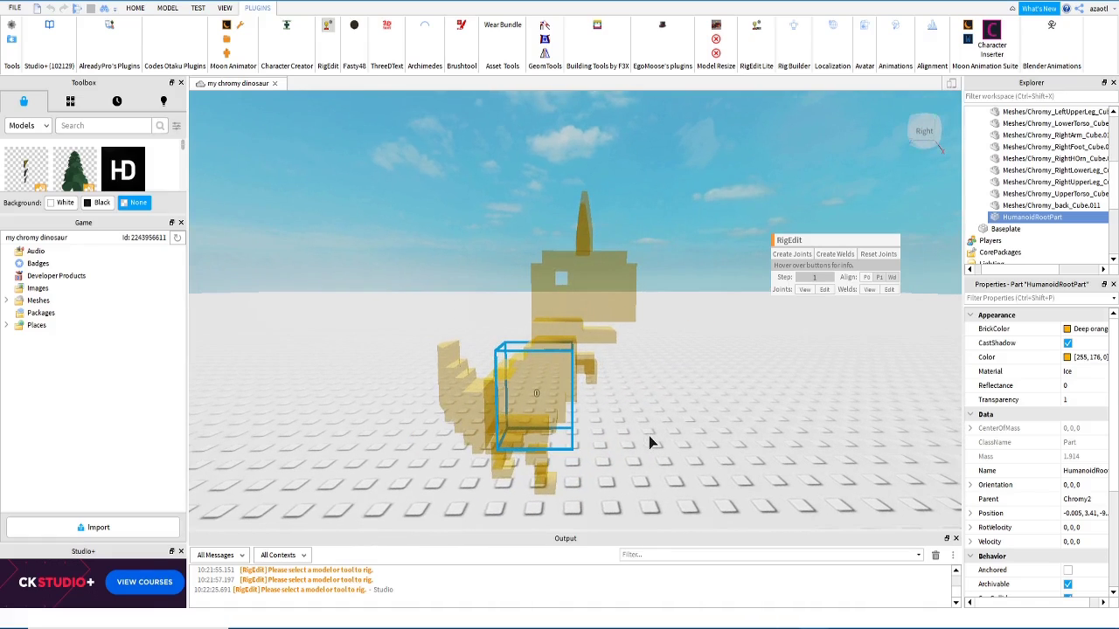
pyautogui.scroll(3, 1046, 194)
pyautogui.scroll(2, 1040, 191)
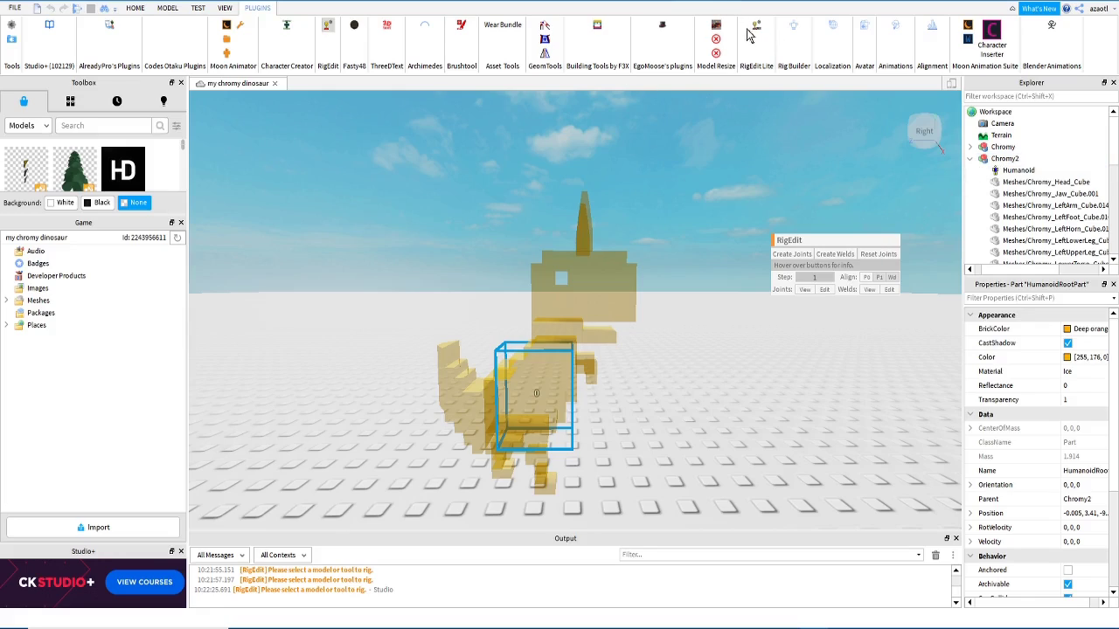
# Step: Restart the RigEdit plugin with the whole Chromy2 model selected as the rig target
pyautogui.click(330, 33)
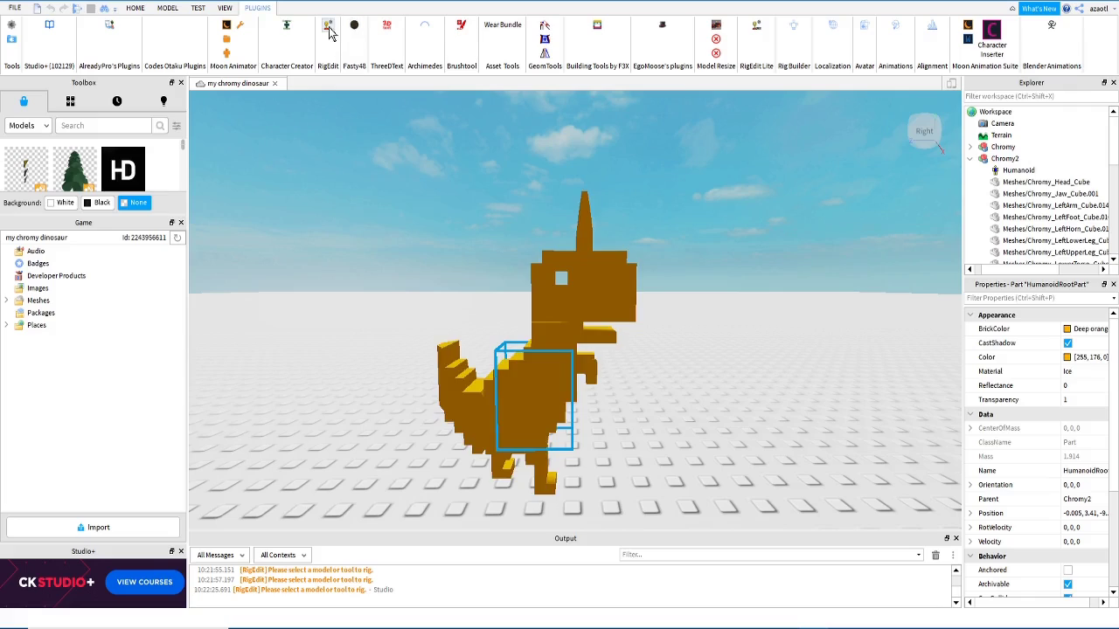
pyautogui.click(1005, 158)
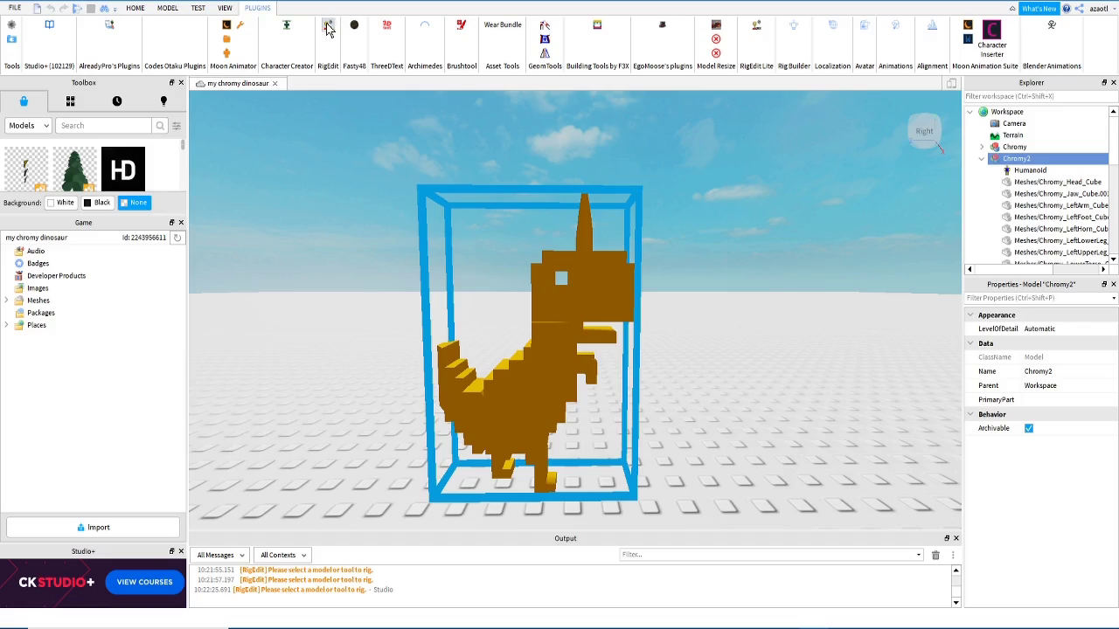
pyautogui.click(327, 26)
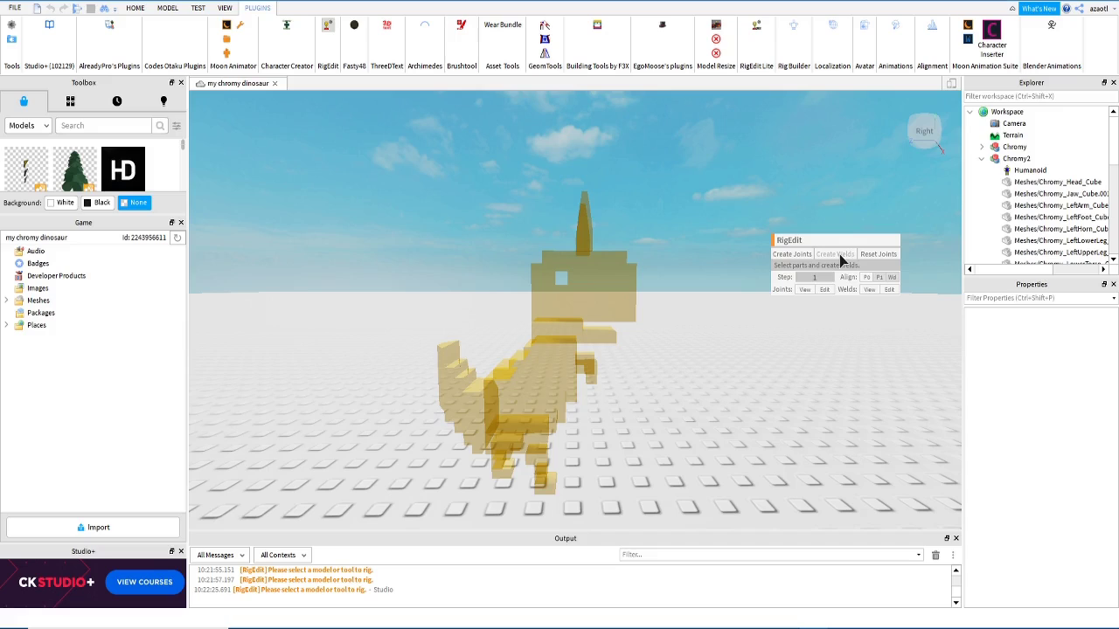
# Step: Examine the dinosaur's horns and head from several angles to see which parts connect to each other
pyautogui.scroll(3, 710, 397)
pyautogui.press('e')
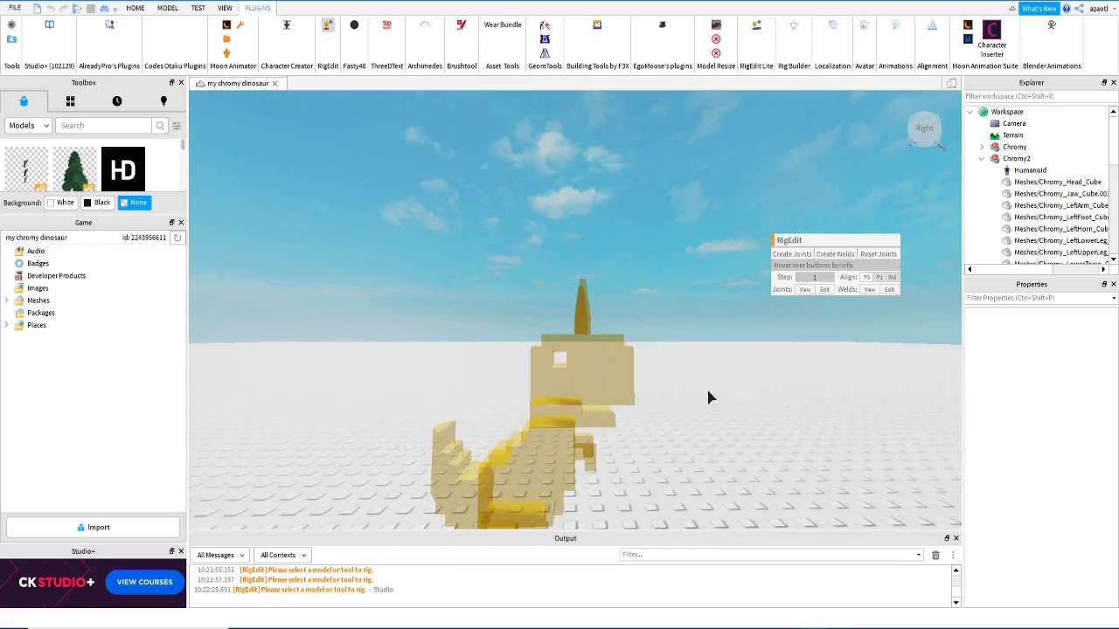
pyautogui.press('w')
pyautogui.moveTo(708, 390); pyautogui.dragTo(695, 410, button='right')
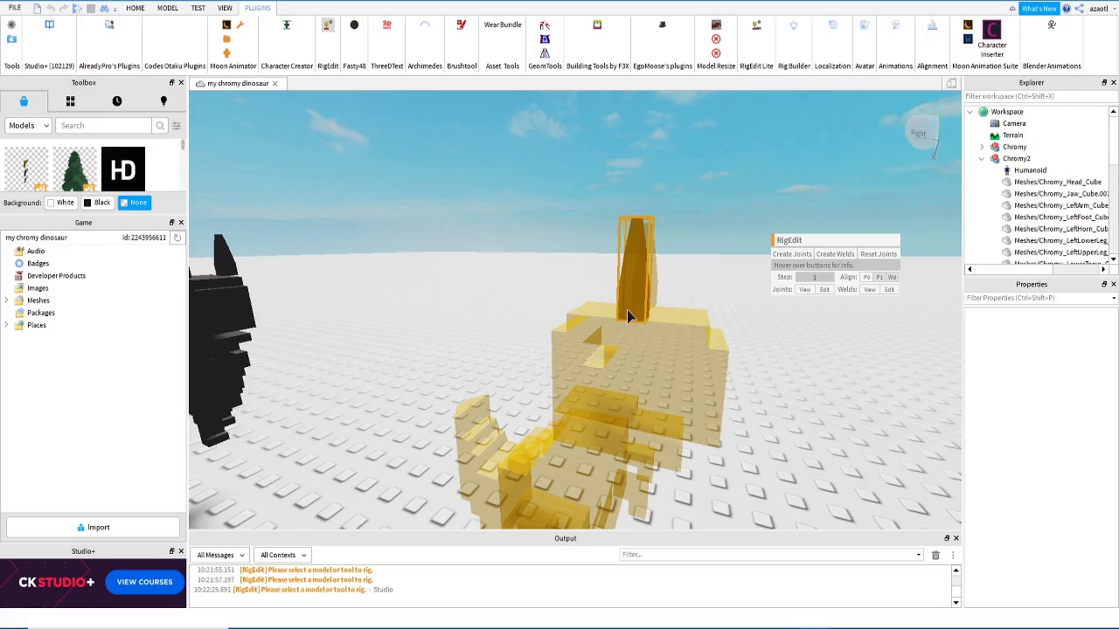
pyautogui.click(641, 365)
pyautogui.click(637, 292)
pyautogui.click(634, 374)
pyautogui.click(648, 284)
pyautogui.click(644, 348)
pyautogui.click(642, 293)
pyautogui.click(643, 343)
pyautogui.click(642, 294)
pyautogui.click(642, 335)
pyautogui.click(595, 322)
pyautogui.click(582, 312)
pyautogui.click(616, 320)
pyautogui.click(651, 326)
pyautogui.click(626, 319)
pyautogui.click(631, 325)
pyautogui.click(642, 322)
pyautogui.click(681, 314)
pyautogui.click(640, 262)
pyautogui.click(688, 367)
pyautogui.press('q')
pyautogui.moveTo(687, 367); pyautogui.dragTo(734, 372, button='right')
pyautogui.press('e')
pyautogui.press('q')
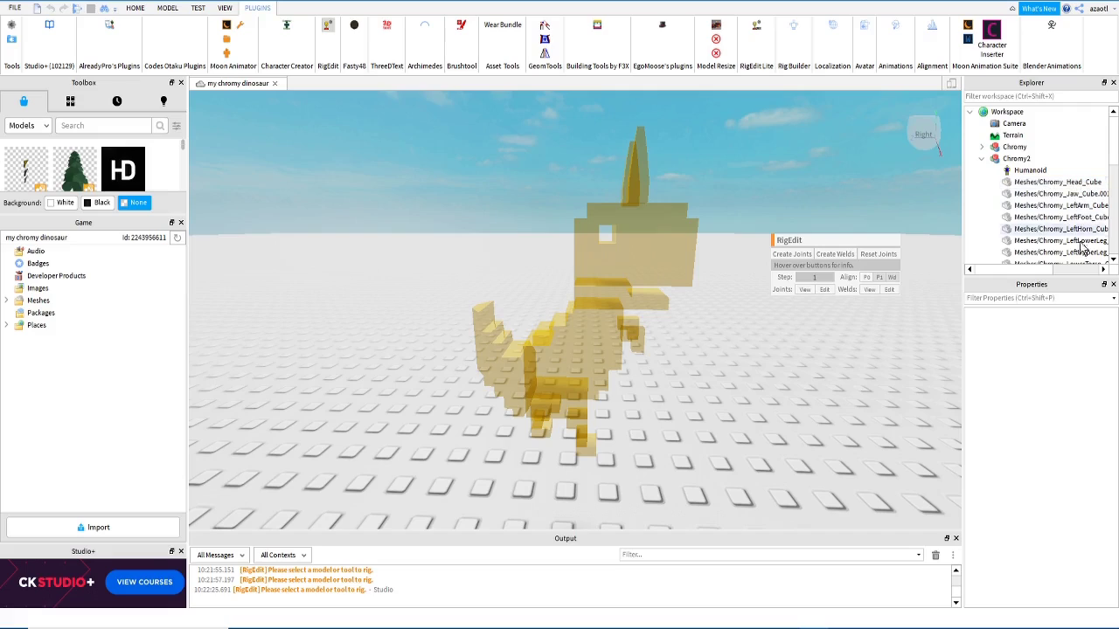
# Step: Set the RigEdit step to .01 and create a joint from Chromy2's HumanoidRootPart to Chromy_LowerTorso_Cube.003
pyautogui.moveTo(1028, 271); pyautogui.dragTo(1045, 278)
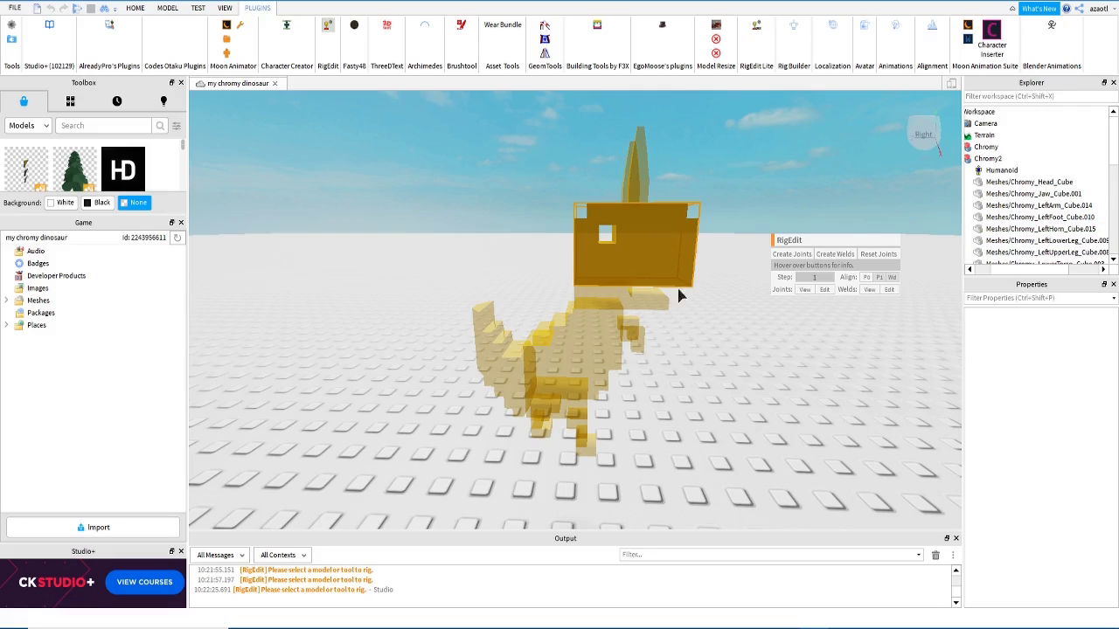
pyautogui.moveTo(703, 336); pyautogui.dragTo(703, 335, button='right')
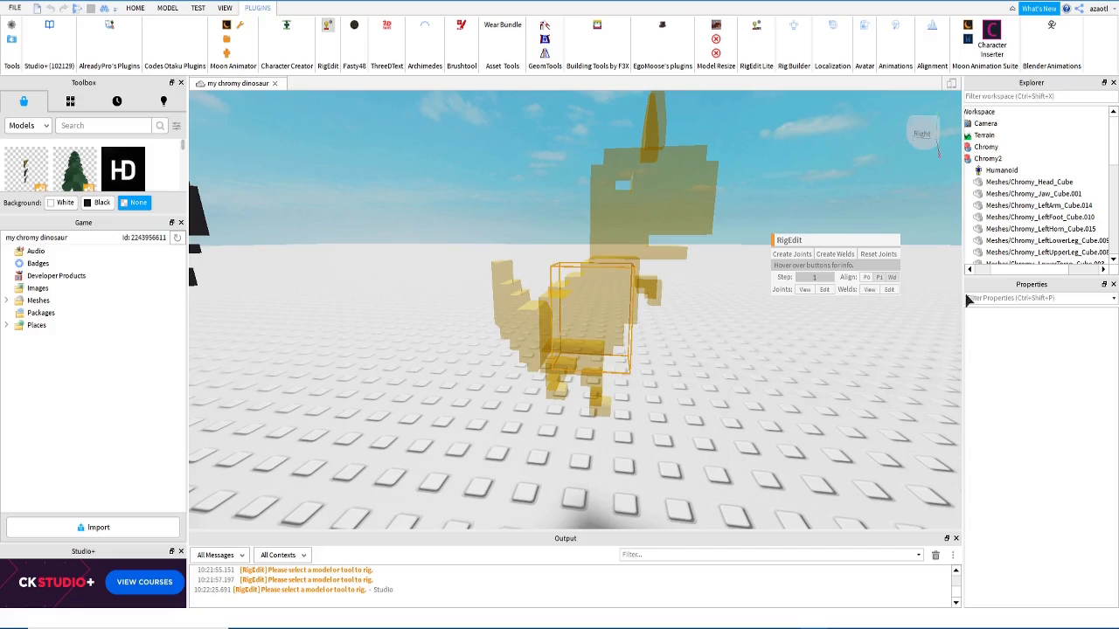
pyautogui.scroll(-2, 1055, 209)
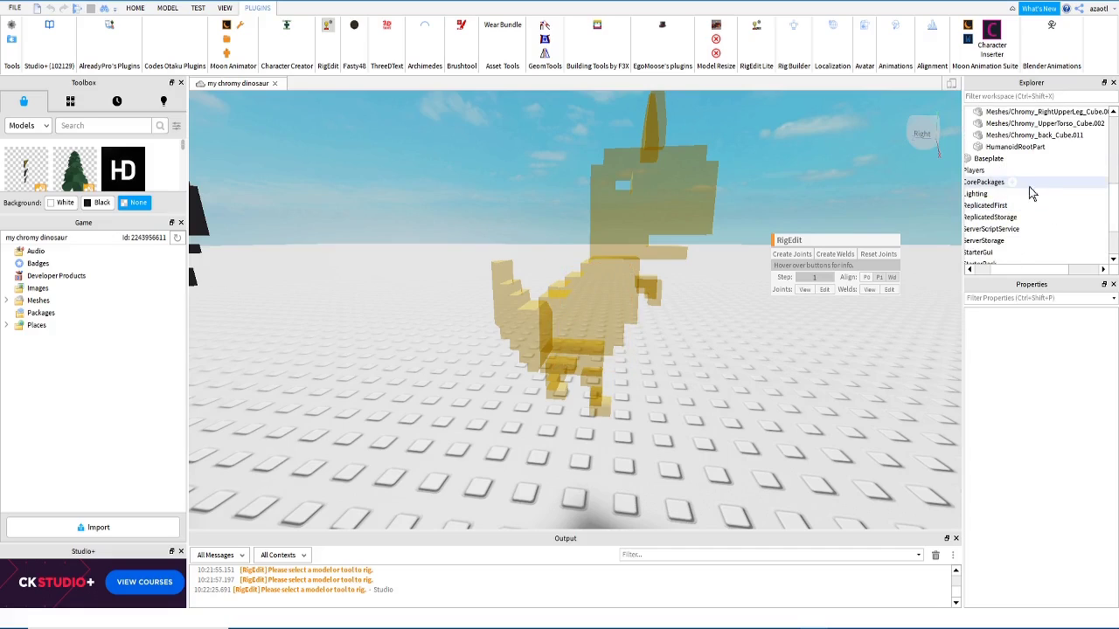
pyautogui.click(1016, 182)
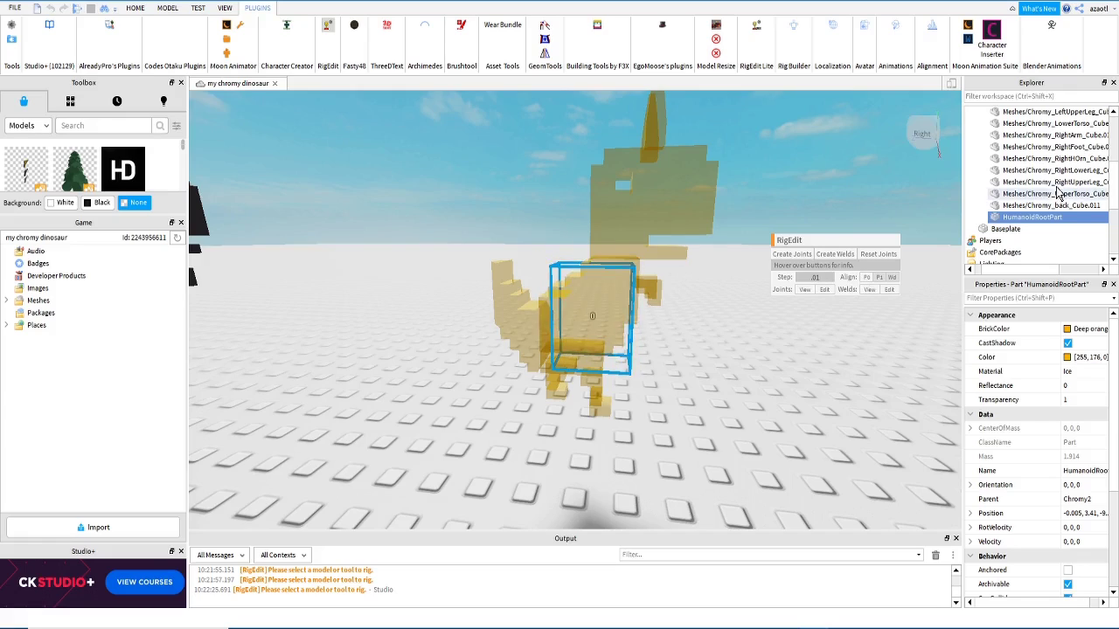
pyautogui.scroll(2, 1077, 225)
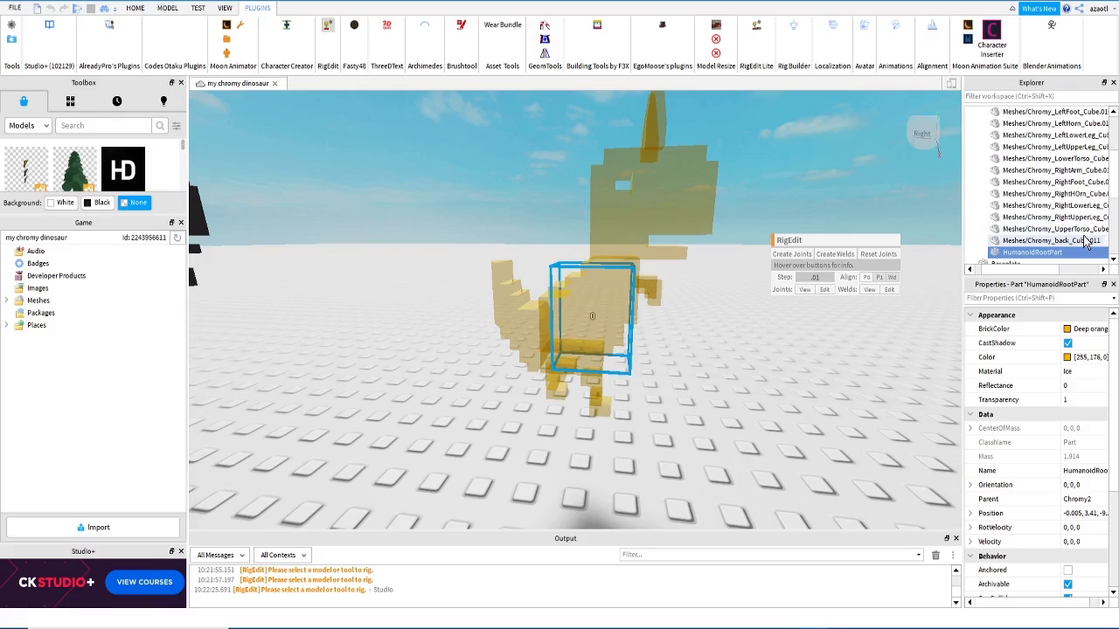
pyautogui.scroll(2, 1085, 242)
pyautogui.scroll(-1, 1086, 242)
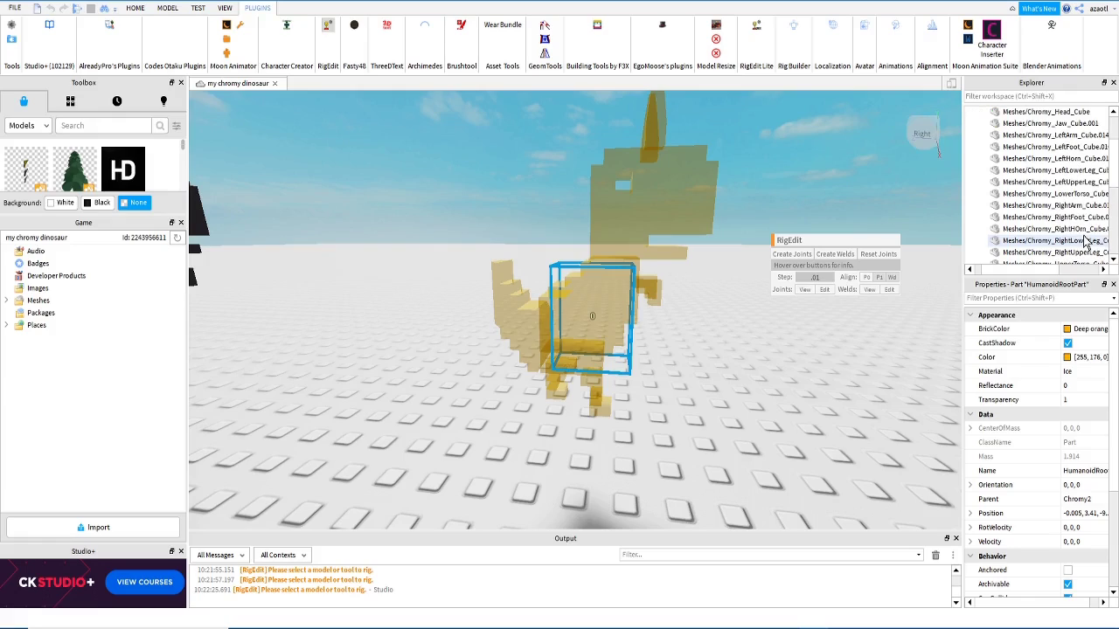
pyautogui.scroll(-1, 1085, 242)
pyautogui.keyDown('ctrl'); pyautogui.click(1038, 160); pyautogui.keyUp('ctrl')
pyautogui.click(791, 254)
pyautogui.moveTo(722, 309); pyautogui.dragTo(722, 309, button='right')
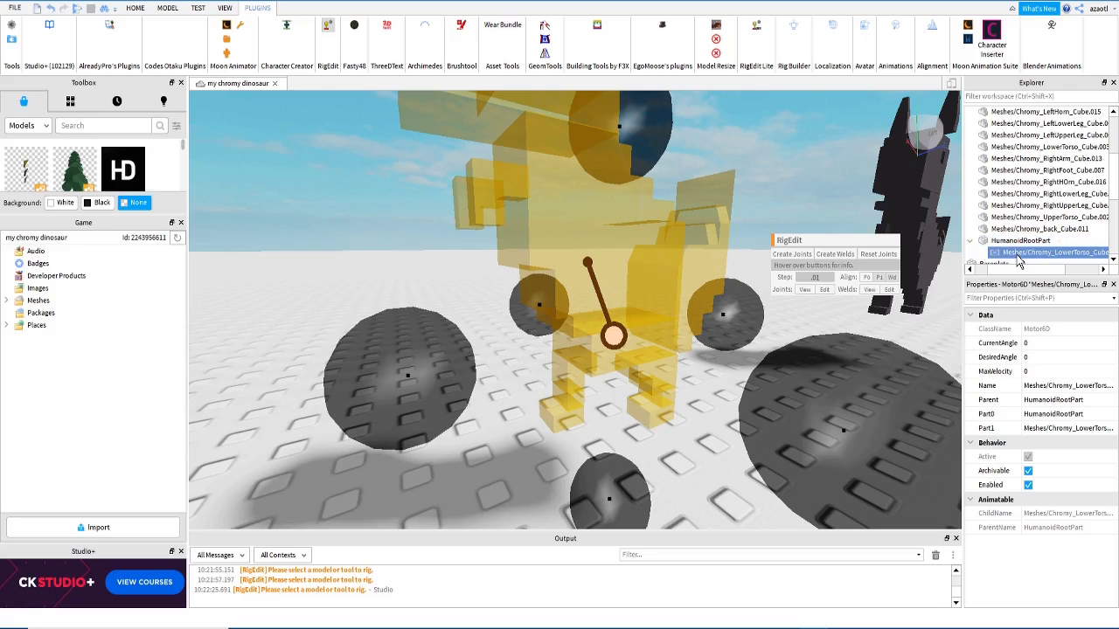
pyautogui.moveTo(623, 387); pyautogui.dragTo(622, 388, button='right')
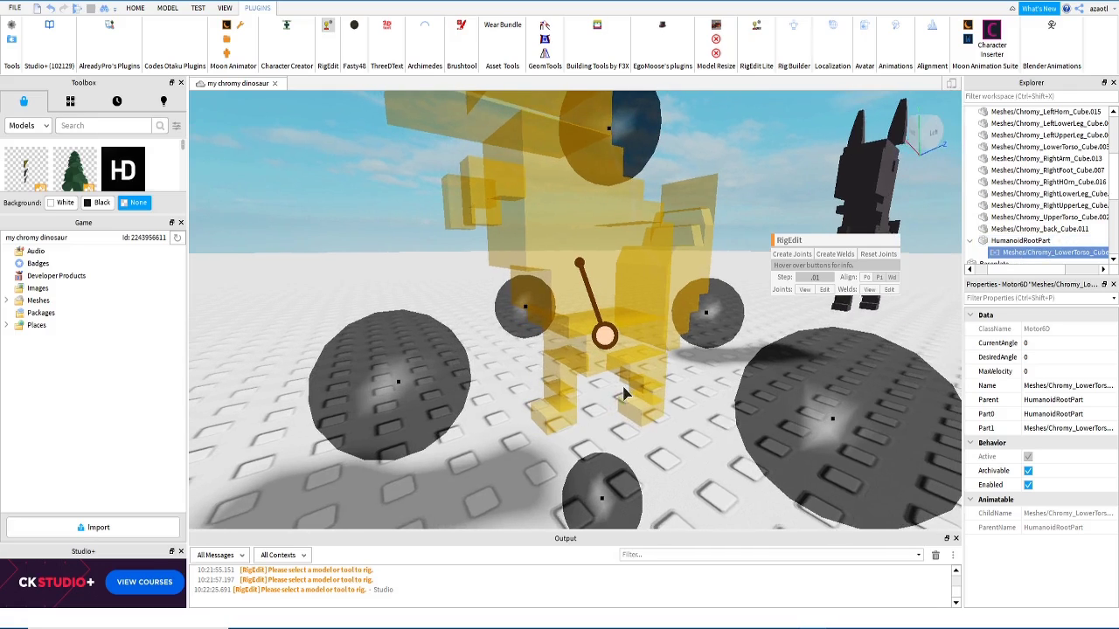
# Step: Create a joint from Chromy_LowerTorso_Cube.003 to Chromy_UpperTorso_Cube.002
pyautogui.scroll(2, 1007, 236)
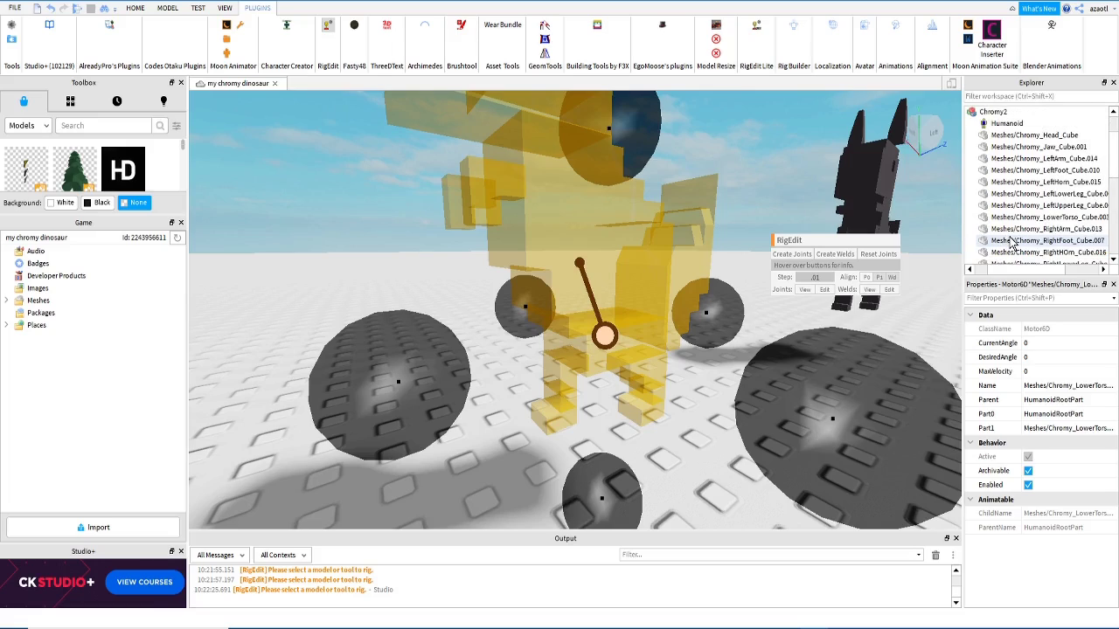
pyautogui.scroll(-1, 1011, 243)
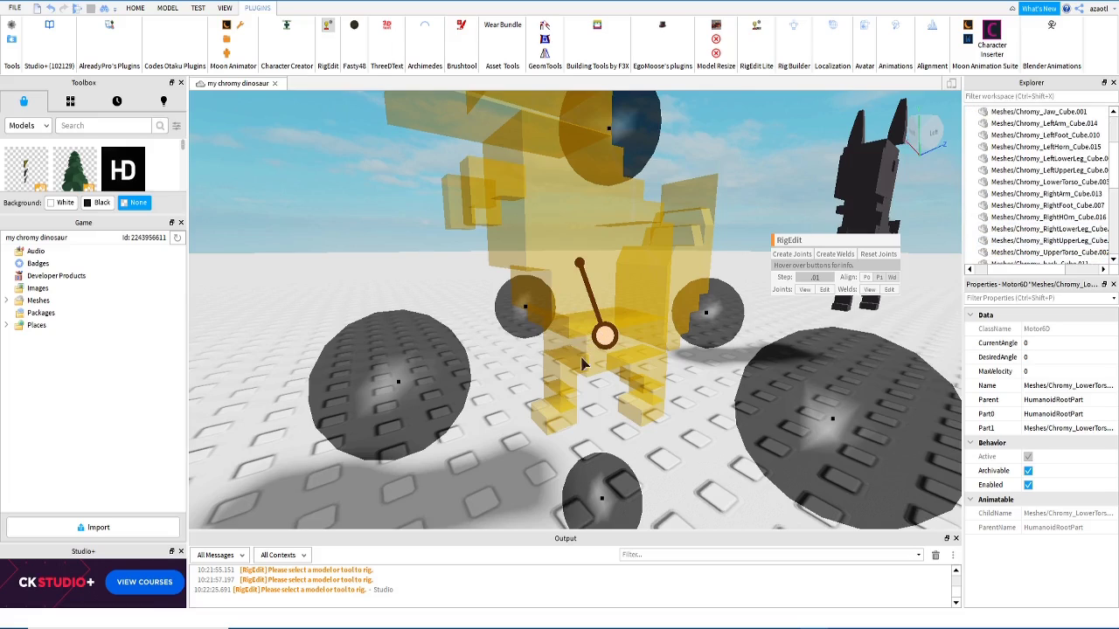
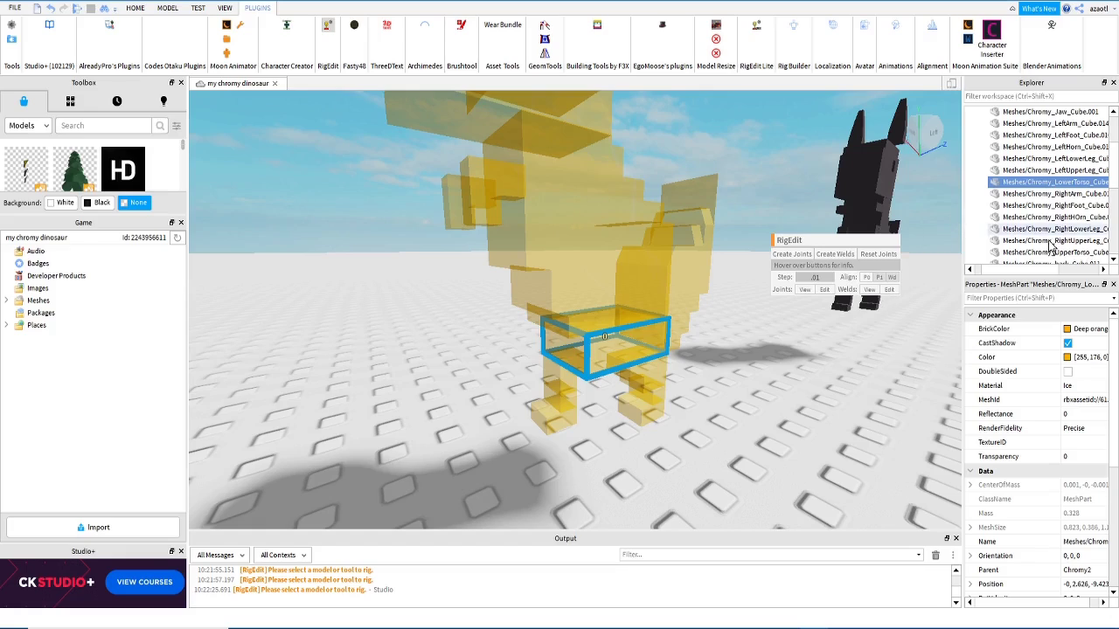
pyautogui.scroll(-1, 1055, 227)
pyautogui.keyDown('ctrl'); pyautogui.click(1055, 217); pyautogui.keyUp('ctrl')
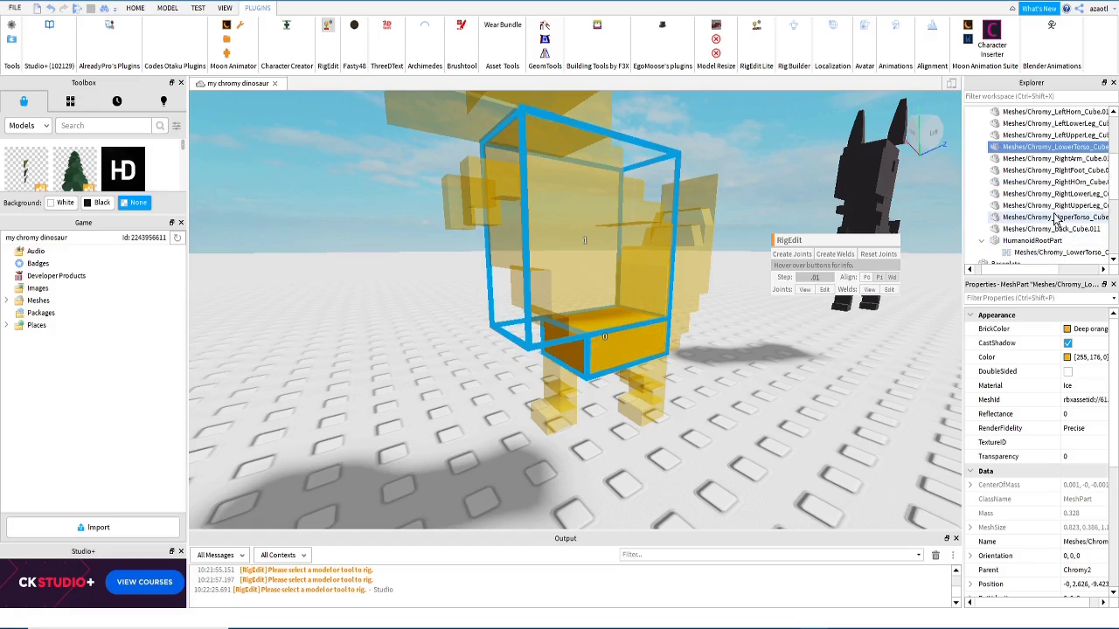
pyautogui.click(783, 259)
pyautogui.scroll(3, 744, 364)
pyautogui.scroll(-3, 741, 367)
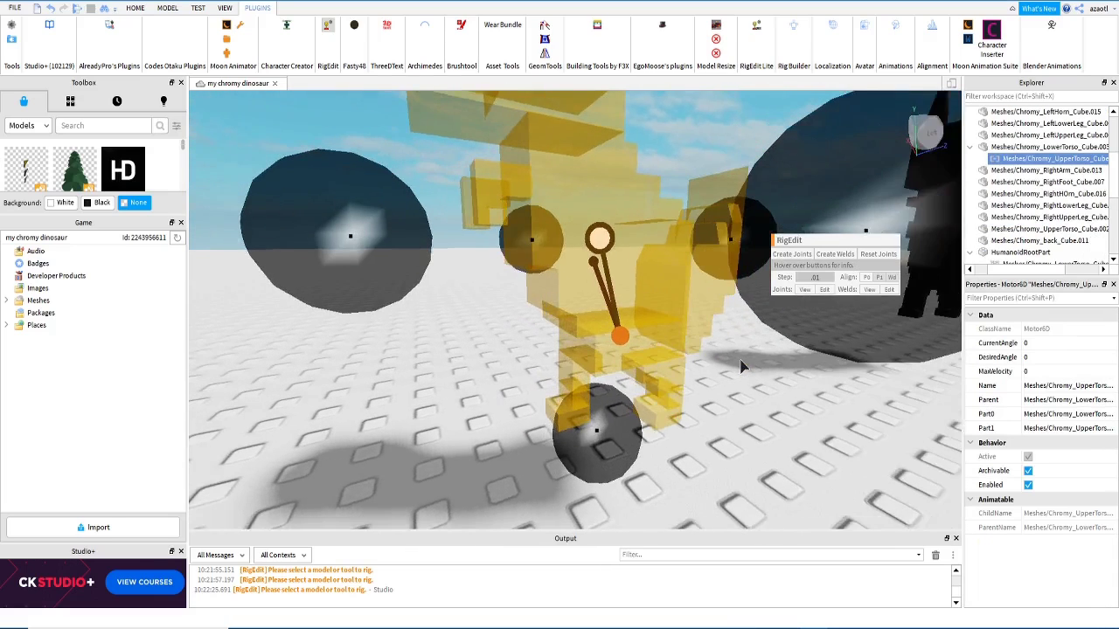
pyautogui.moveTo(741, 367); pyautogui.dragTo(758, 367, button='right')
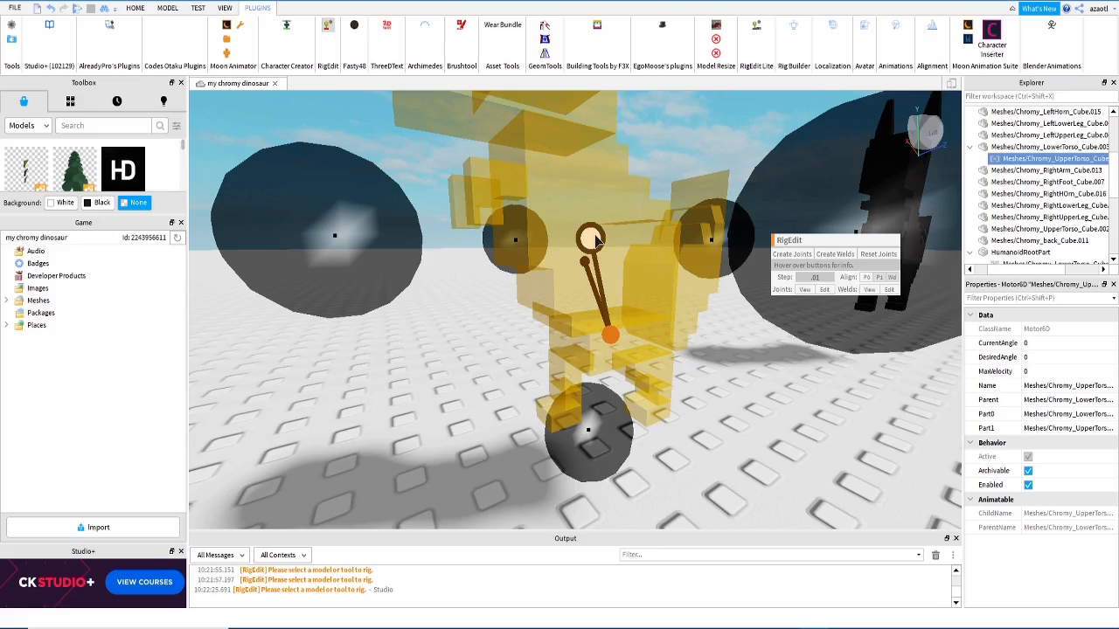
# Step: Exit RigEdit and create an animation named Untitled Animation Clip for the Chromy2 model in the Animation Editor
pyautogui.click(329, 30)
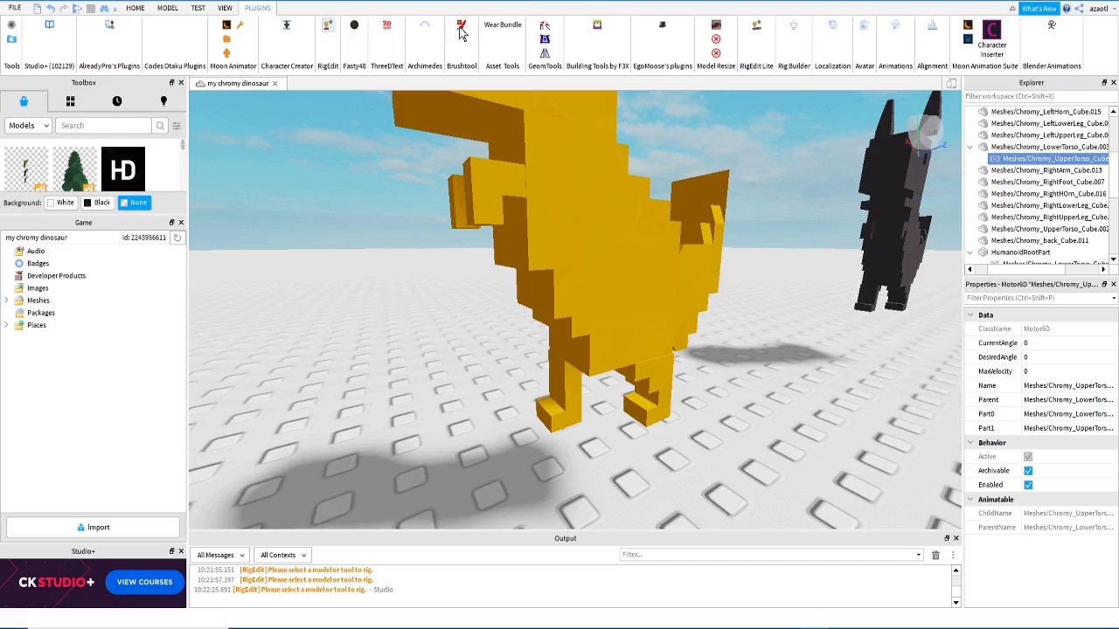
pyautogui.click(895, 26)
pyautogui.moveTo(639, 246); pyautogui.dragTo(639, 246, button='right')
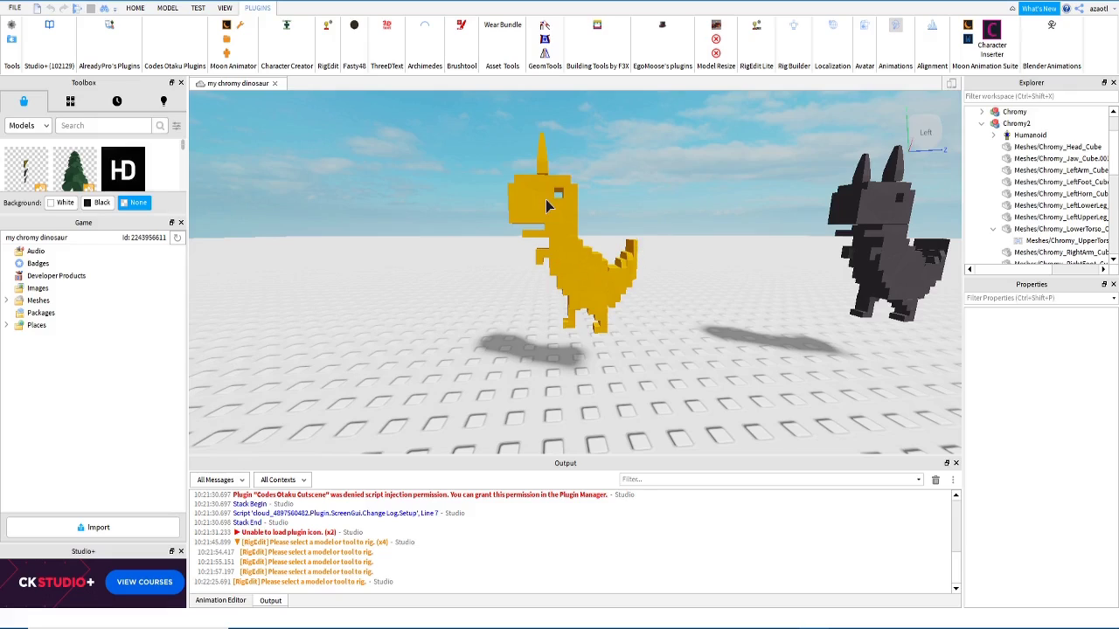
pyautogui.click(529, 271)
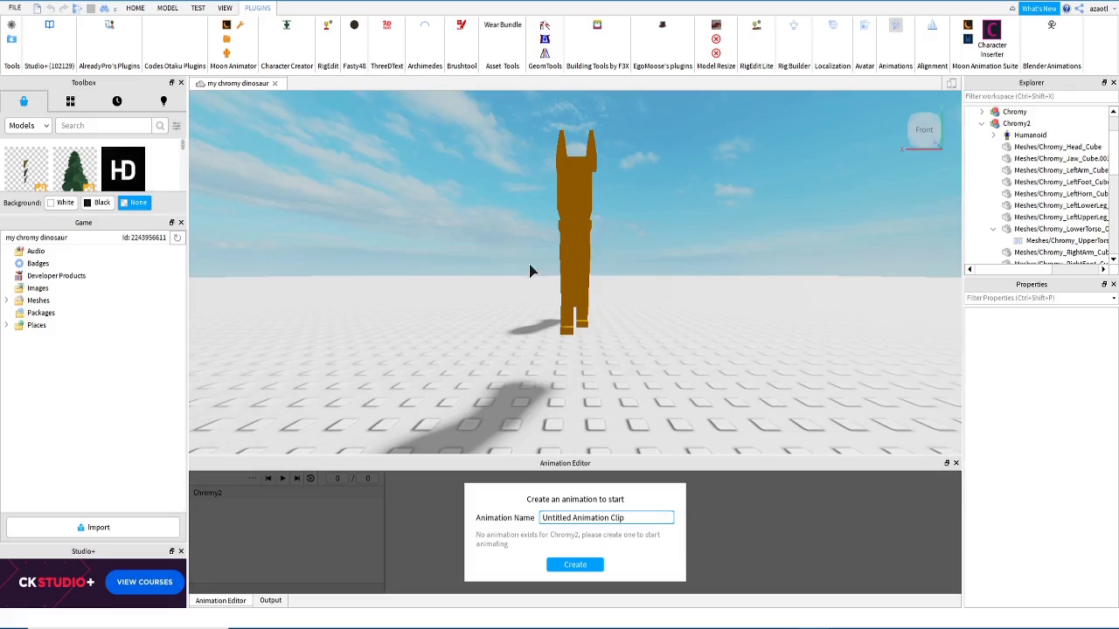
pyautogui.click(575, 564)
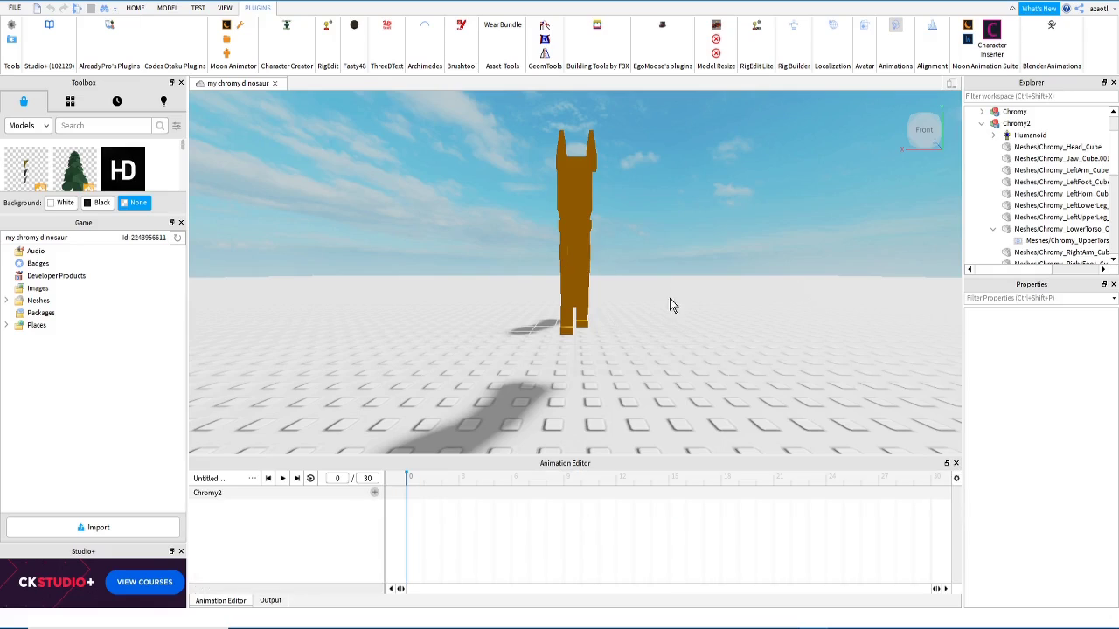
# Step: Test the rotation of Chromy_UpperTorso_Cube.002 in the animation, and close the Animation Editor
pyautogui.click(577, 279)
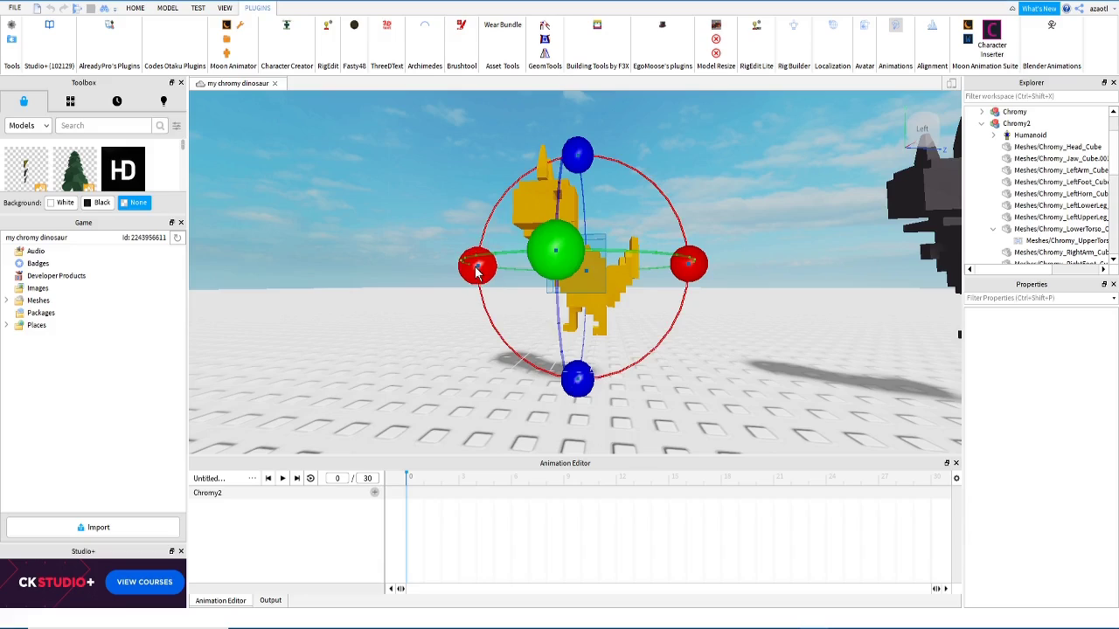
pyautogui.moveTo(476, 271); pyautogui.dragTo(473, 229)
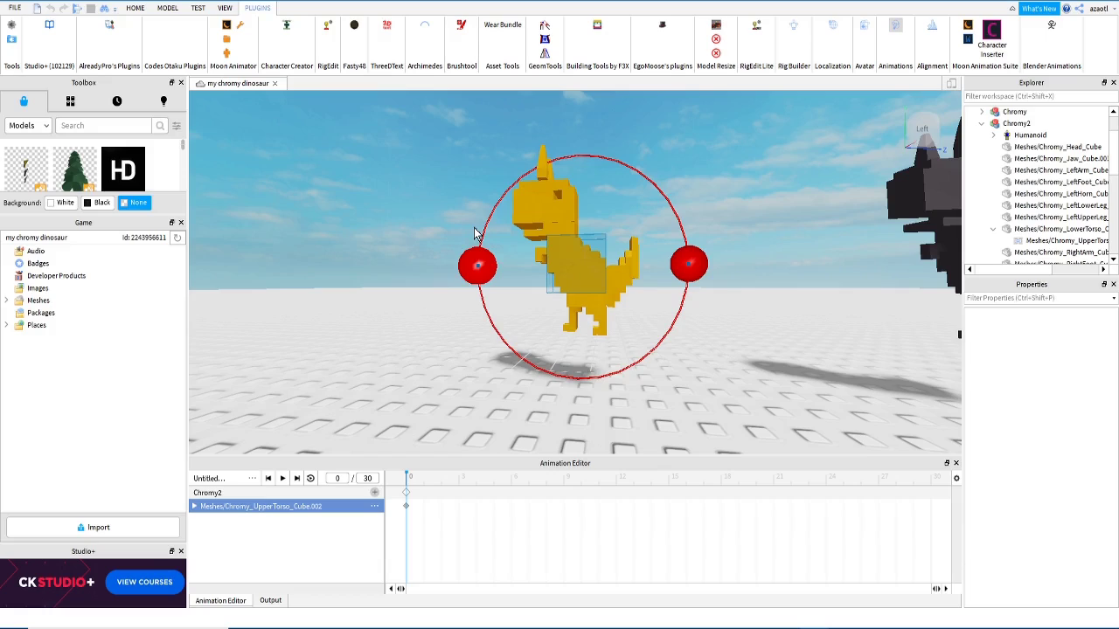
pyautogui.click(897, 29)
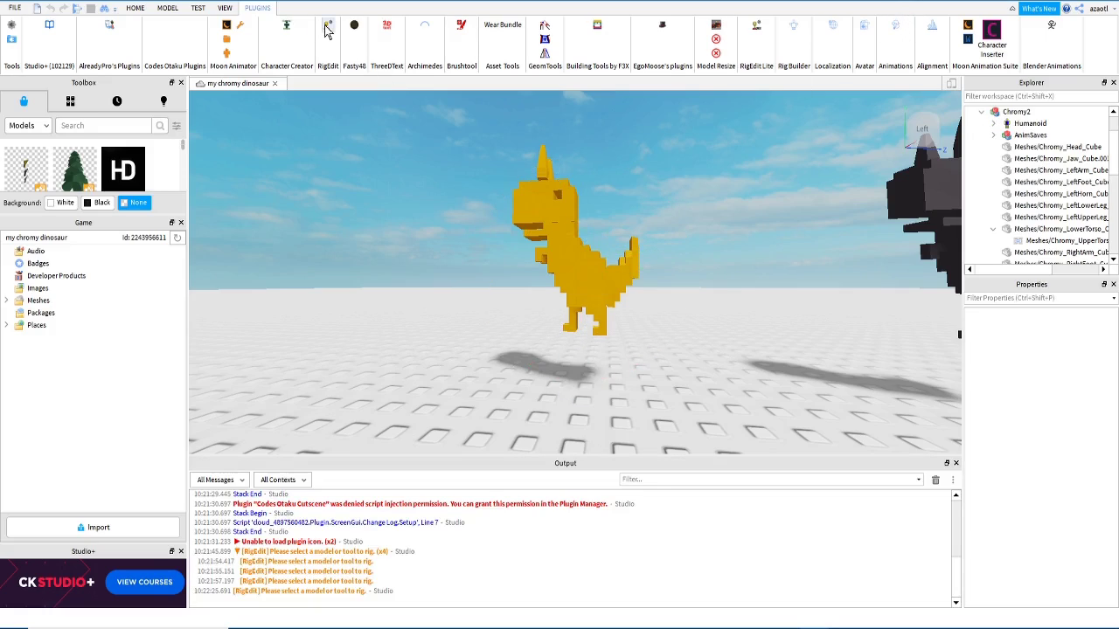
# Step: Restart RigEdit with the whole Chromy2 model selected as the rig target
pyautogui.click(327, 27)
pyautogui.click(561, 221)
pyautogui.click(569, 279)
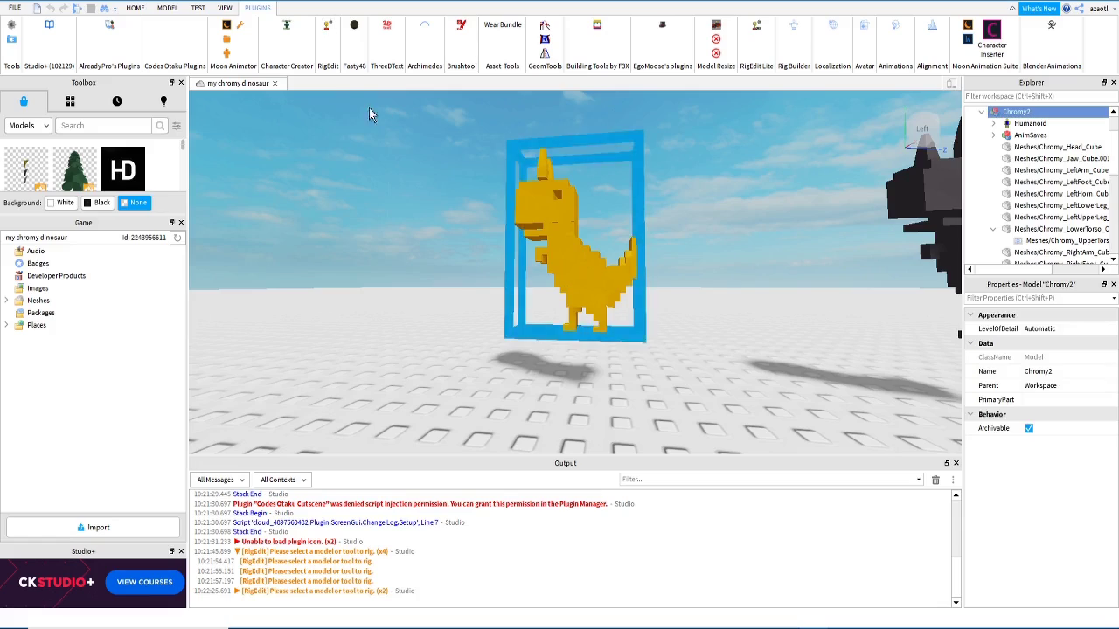
pyautogui.click(330, 27)
pyautogui.click(679, 276)
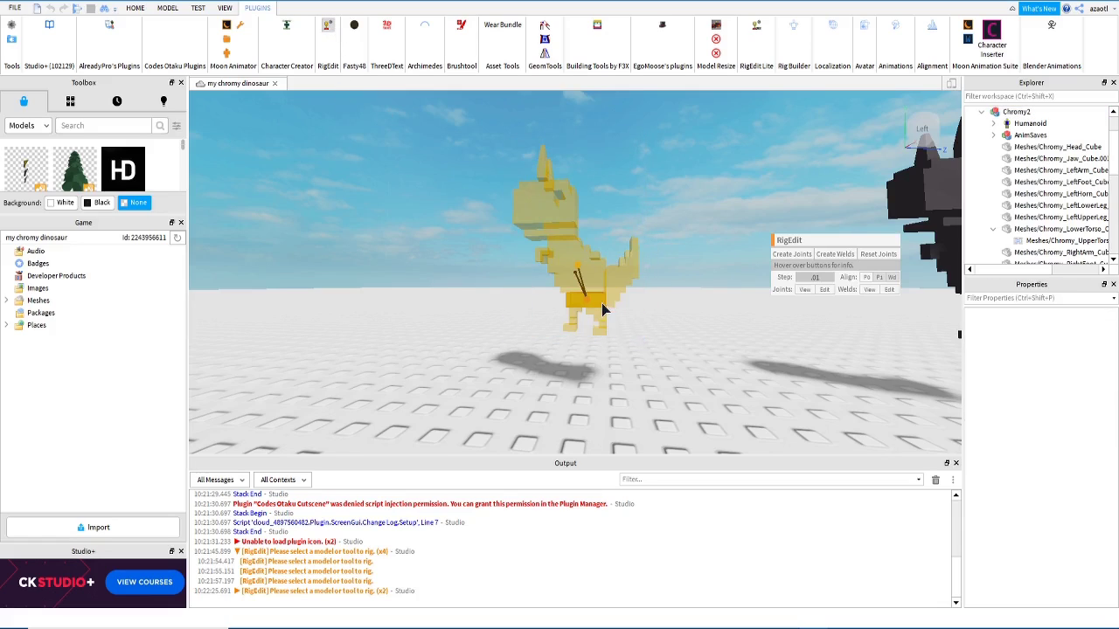
# Step: Move the upper torso joint down to where the torso meets Chromy_LowerTorso_Cube.003, adjusting its horizontal position as well
pyautogui.moveTo(602, 309); pyautogui.dragTo(616, 313, button='right')
pyautogui.scroll(3, 602, 309)
pyautogui.scroll(3, 601, 304)
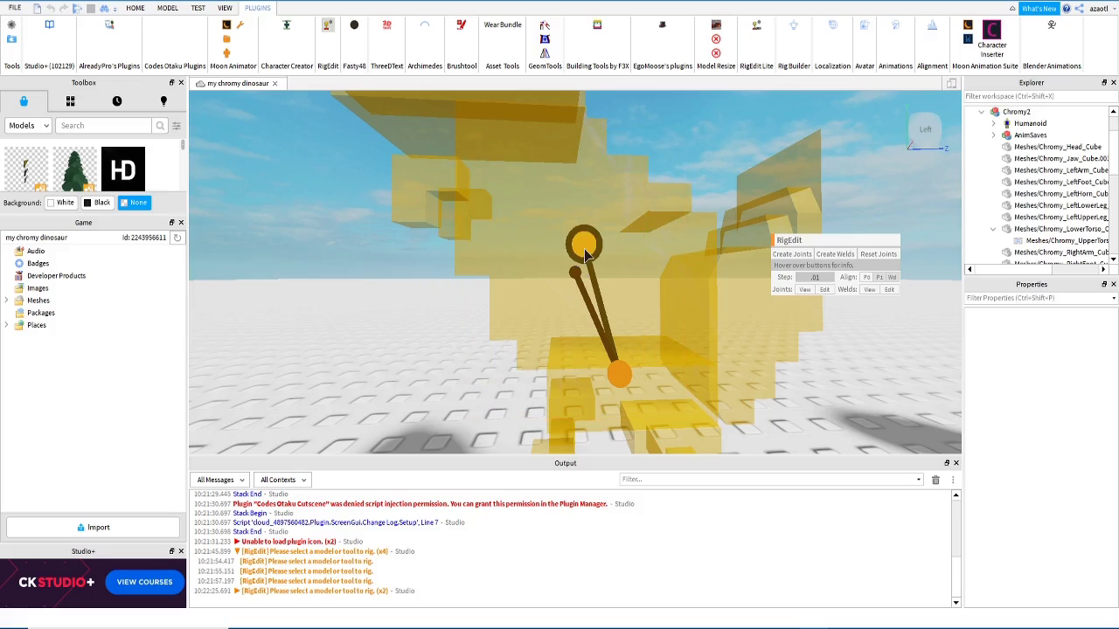
pyautogui.click(584, 245)
pyautogui.scroll(-4, 596, 264)
pyautogui.moveTo(580, 187); pyautogui.dragTo(581, 223)
pyautogui.moveTo(643, 302); pyautogui.dragTo(663, 300)
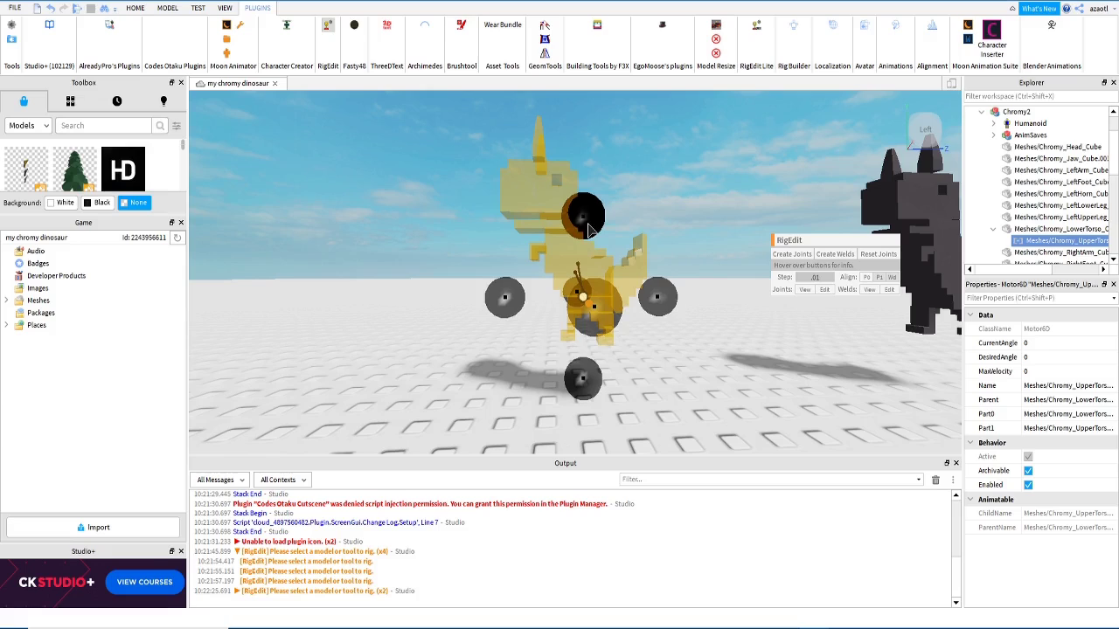
pyautogui.moveTo(605, 321); pyautogui.dragTo(606, 323, button='right')
pyautogui.scroll(10, 609, 326)
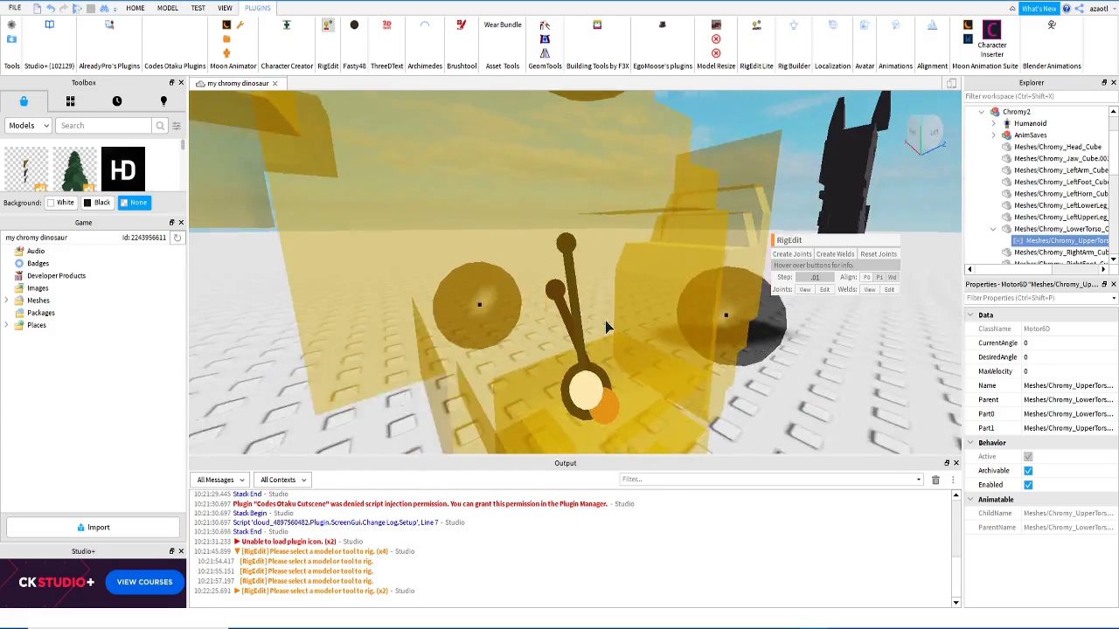
pyautogui.scroll(-8, 605, 321)
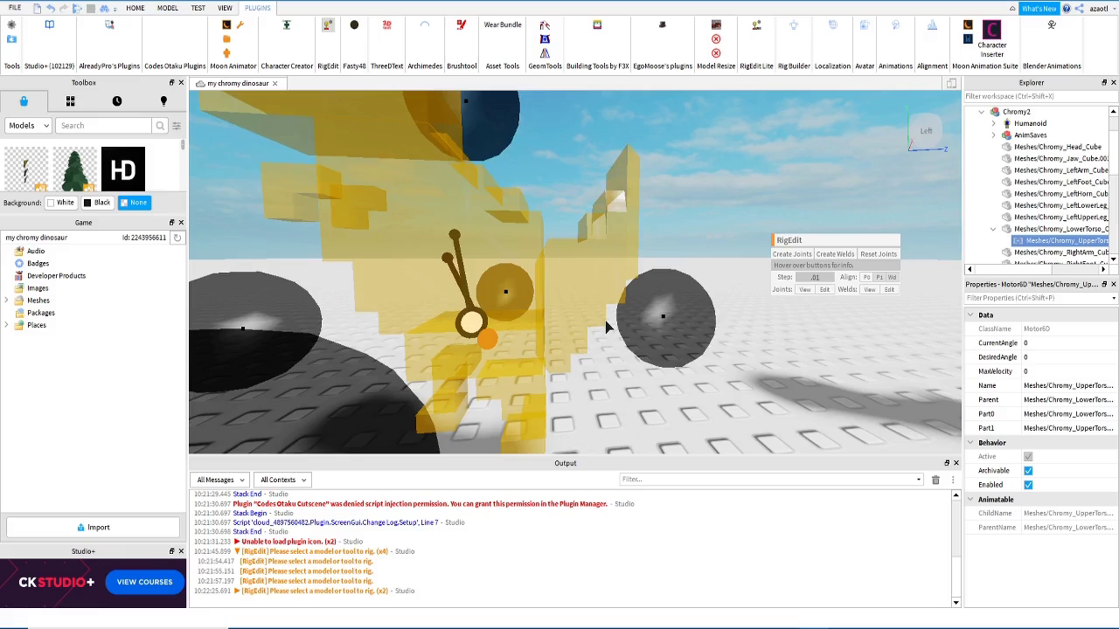
pyautogui.moveTo(654, 316); pyautogui.dragTo(656, 318, button='right')
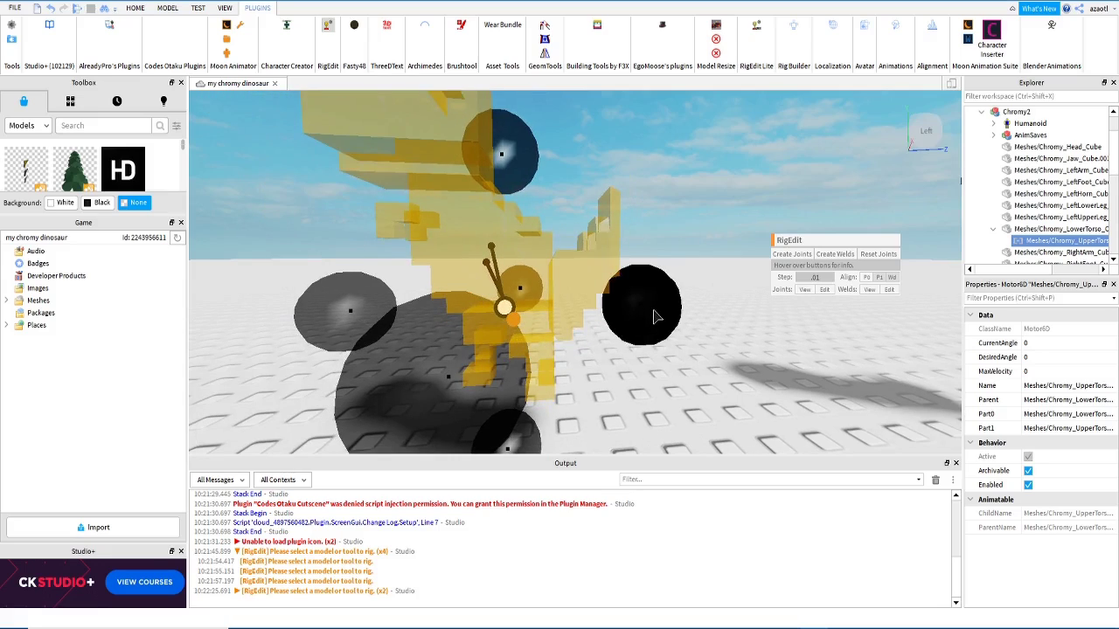
# Step: Create a joint from Chromy_LowerTorso_Cube.003 to Chromy_RightUpperLeg_Cube.005
pyautogui.moveTo(630, 363); pyautogui.dragTo(630, 363, button='right')
pyautogui.press('a')
pyautogui.press('d')
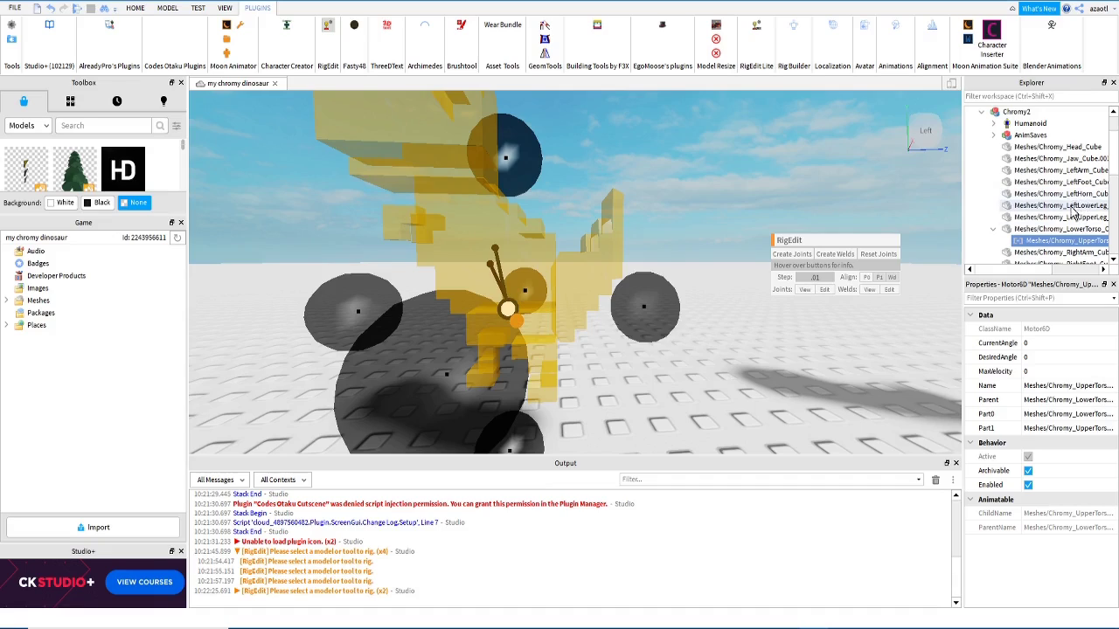
pyautogui.click(1038, 230)
pyautogui.scroll(-2, 1039, 234)
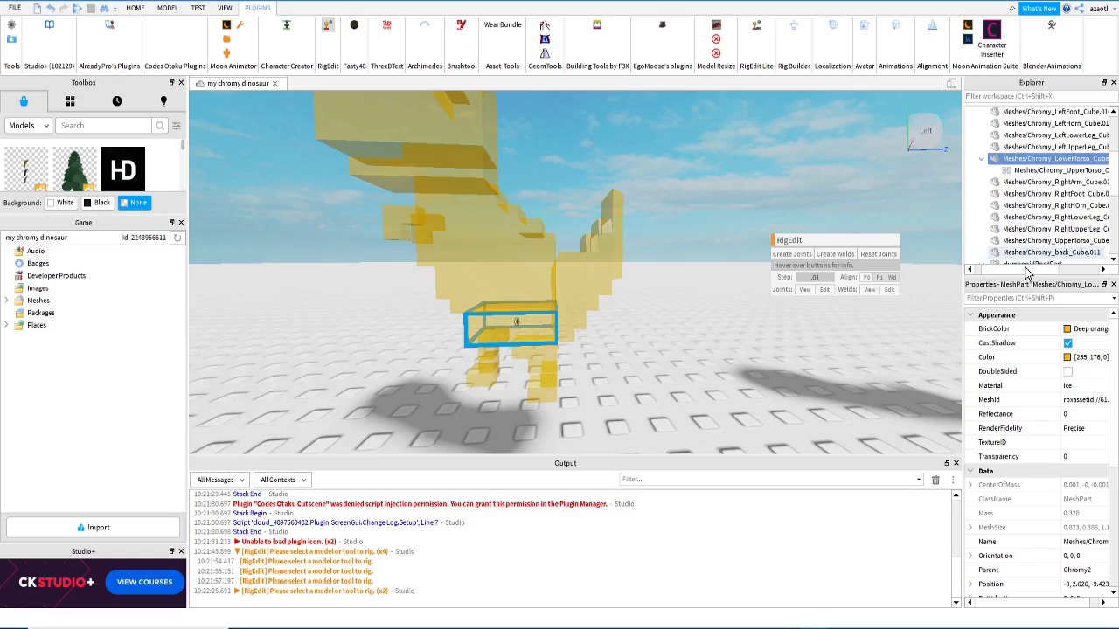
pyautogui.moveTo(1026, 270); pyautogui.dragTo(1046, 272)
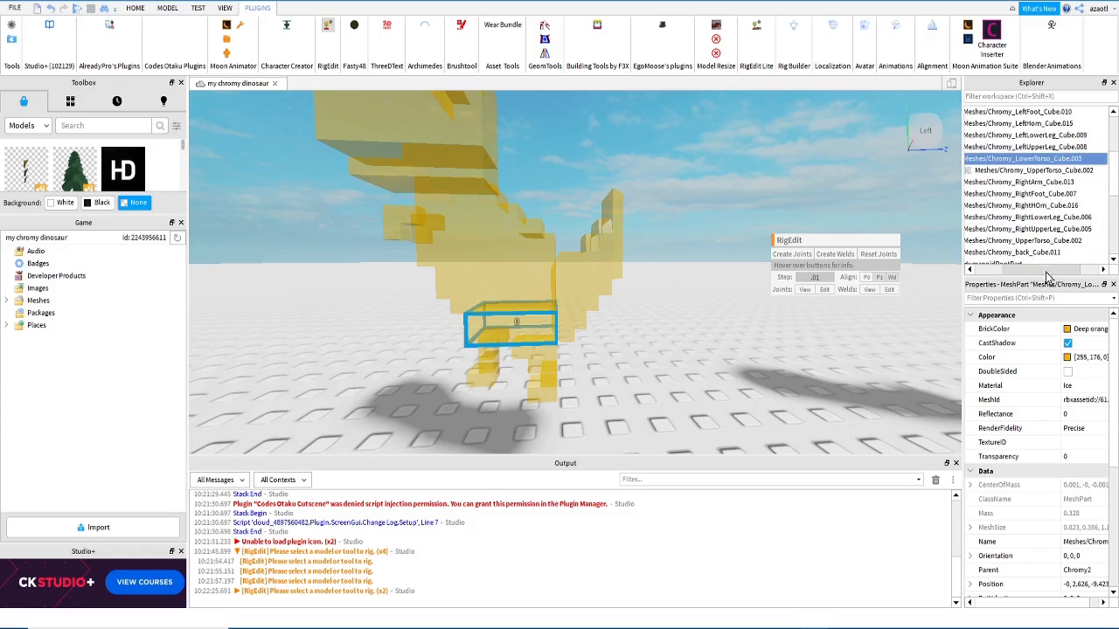
pyautogui.keyDown('ctrl'); pyautogui.click(1040, 228); pyautogui.keyUp('ctrl')
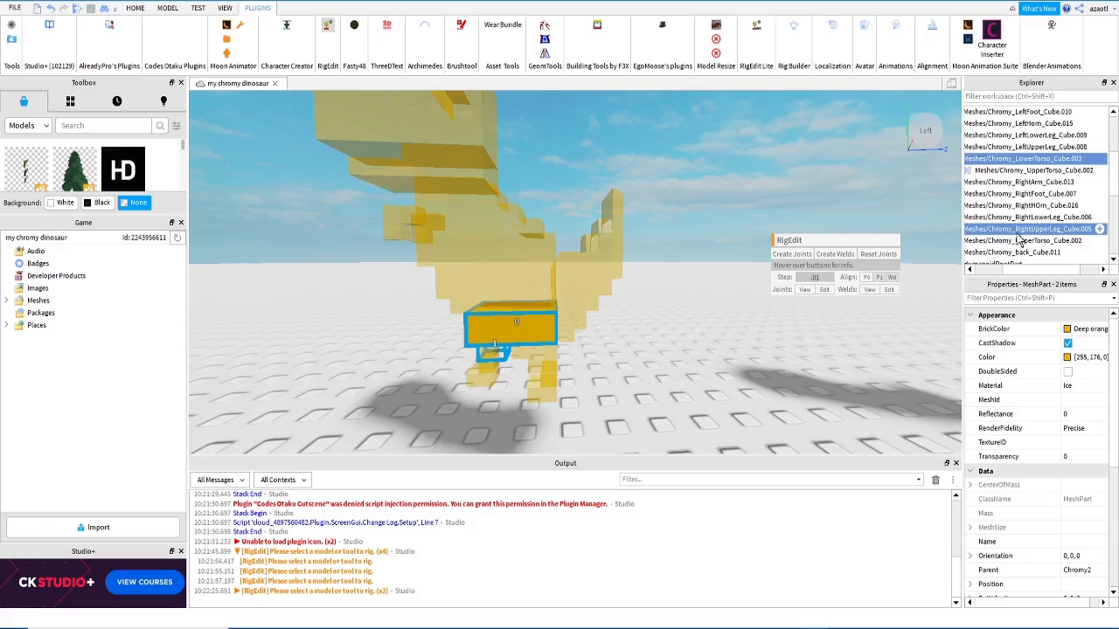
pyautogui.click(788, 255)
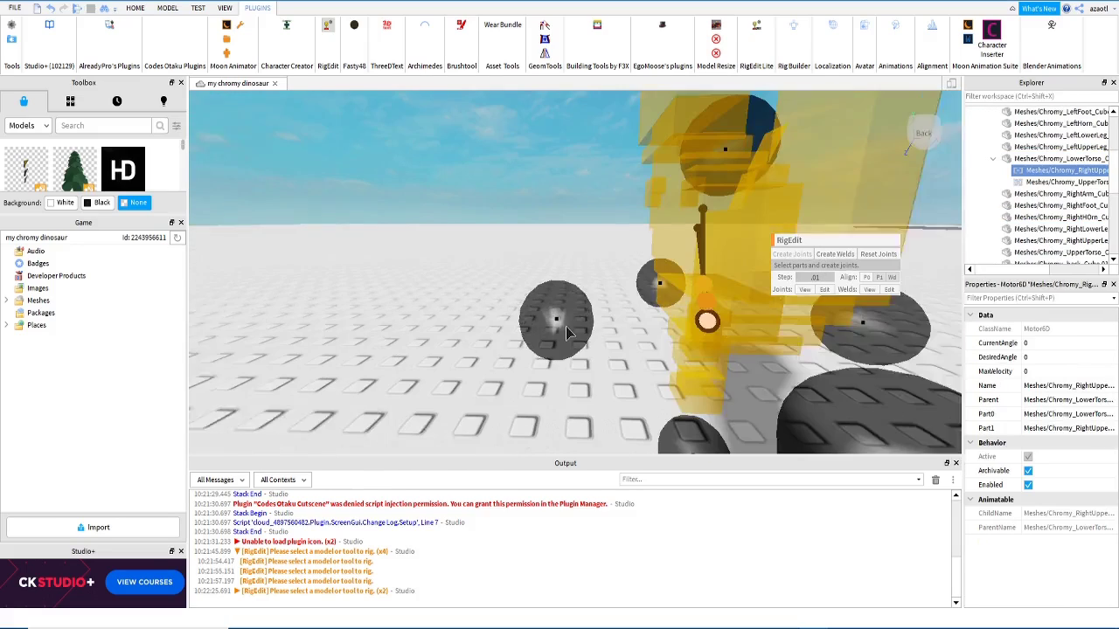
# Step: Move the right upper leg joint slightly upward toward the lower torso and adjust its horizontal position
pyautogui.moveTo(567, 333); pyautogui.dragTo(567, 333, button='right')
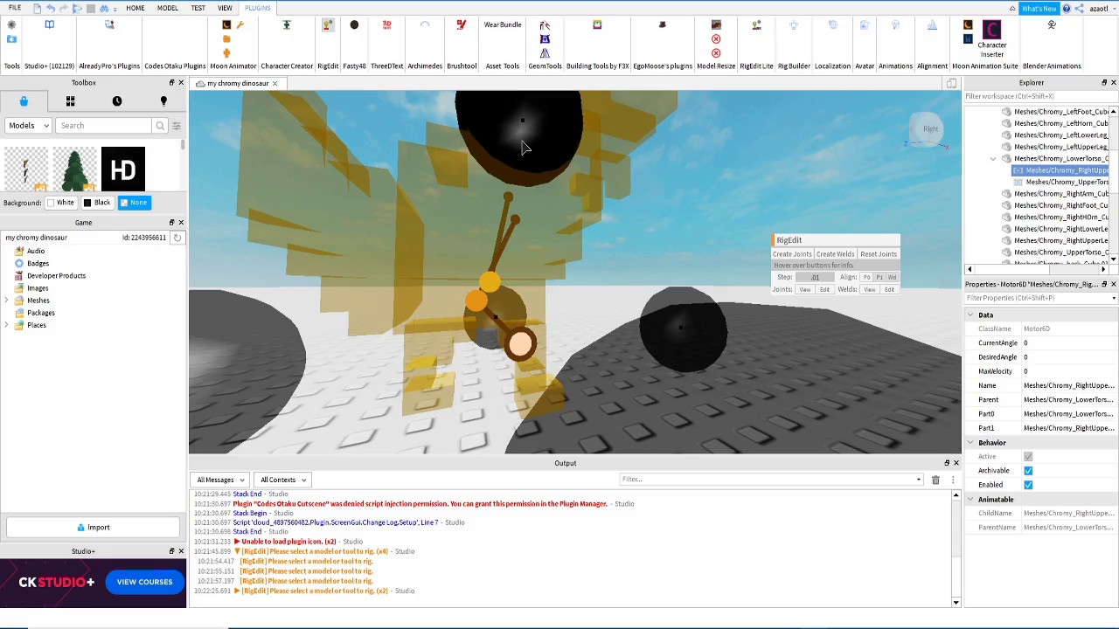
pyautogui.moveTo(522, 148); pyautogui.dragTo(533, 129)
pyautogui.moveTo(578, 262); pyautogui.dragTo(578, 255, button='right')
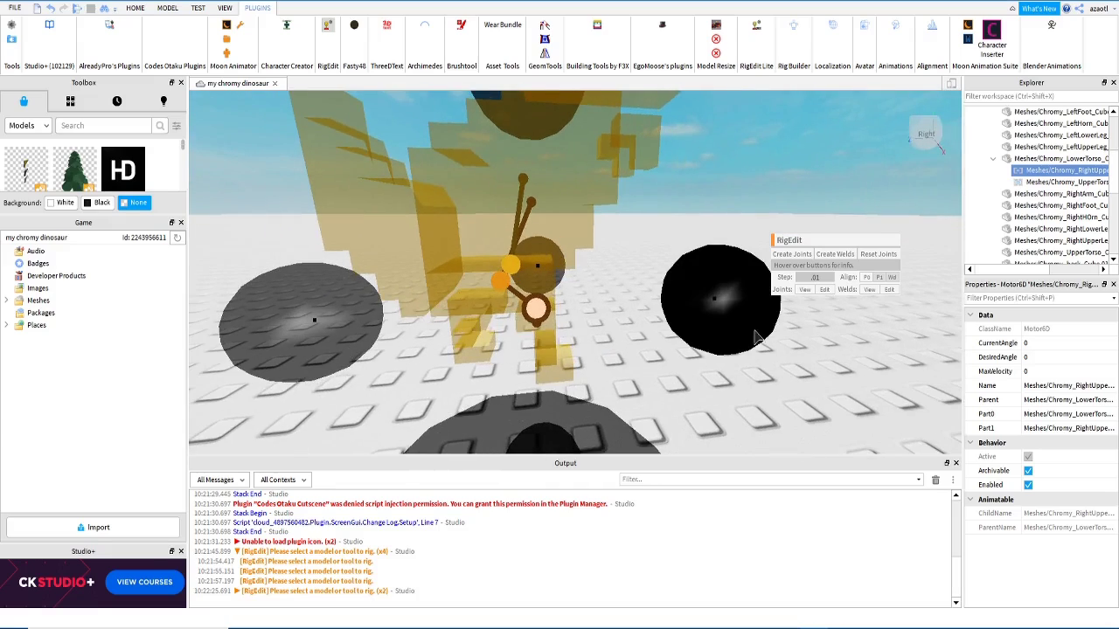
pyautogui.moveTo(732, 319); pyautogui.dragTo(719, 395)
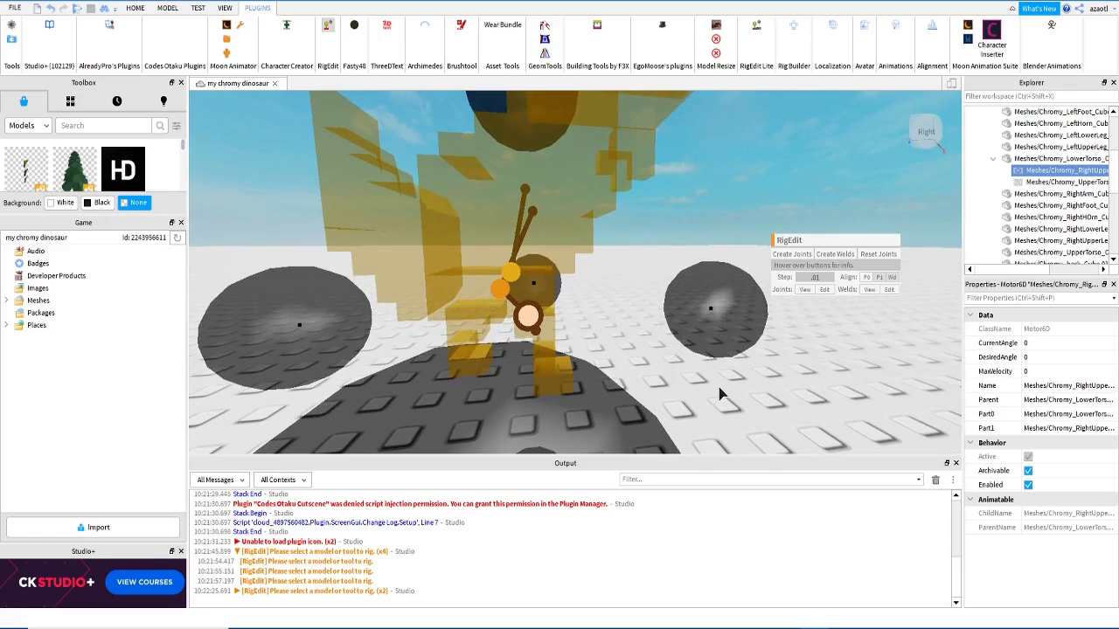
# Step: Create a joint from Chromy_LowerTorso_Cube.003 to Chromy_LeftUpperLeg_Cube.008
pyautogui.click(1034, 160)
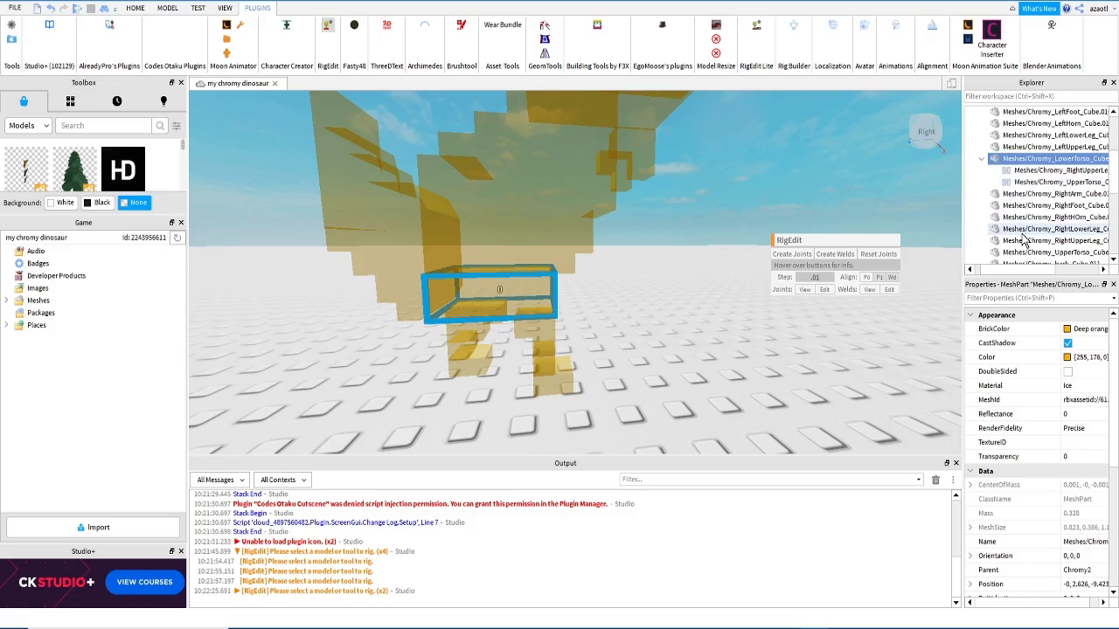
pyautogui.scroll(1, 1027, 227)
pyautogui.keyDown('ctrl'); pyautogui.click(1041, 172); pyautogui.keyUp('ctrl')
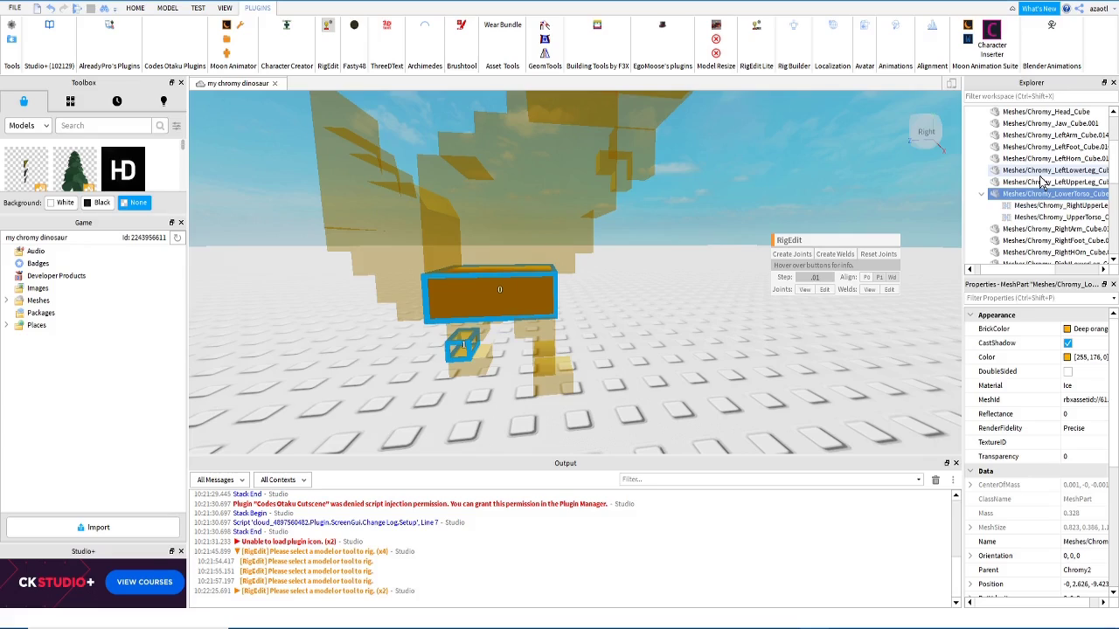
pyautogui.click(1035, 194)
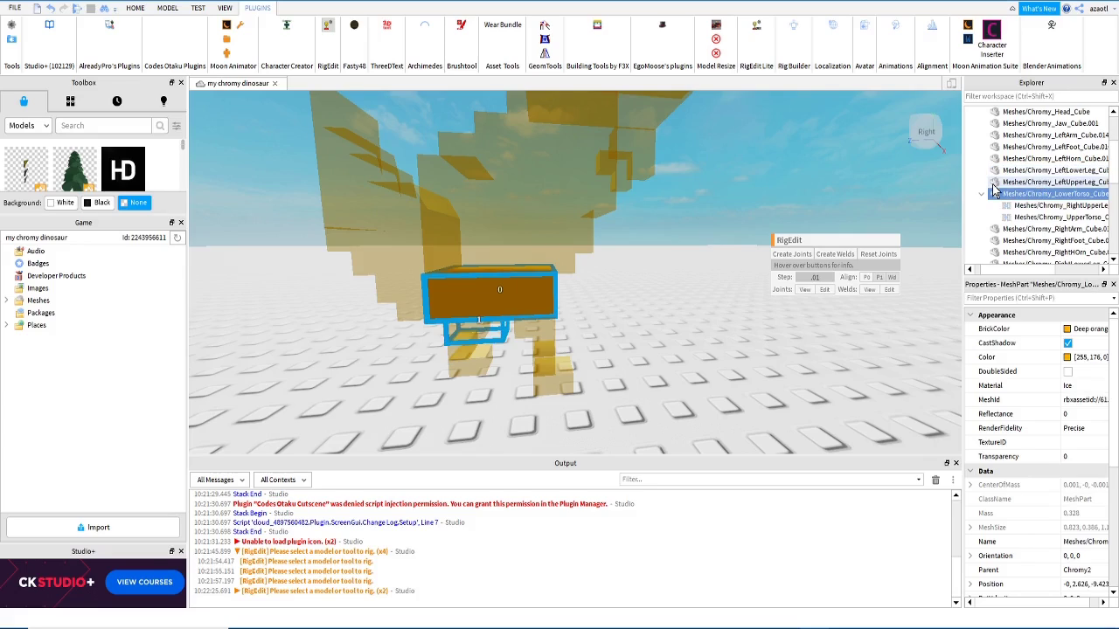
pyautogui.keyDown('ctrl'); pyautogui.click(993, 184); pyautogui.keyUp('ctrl')
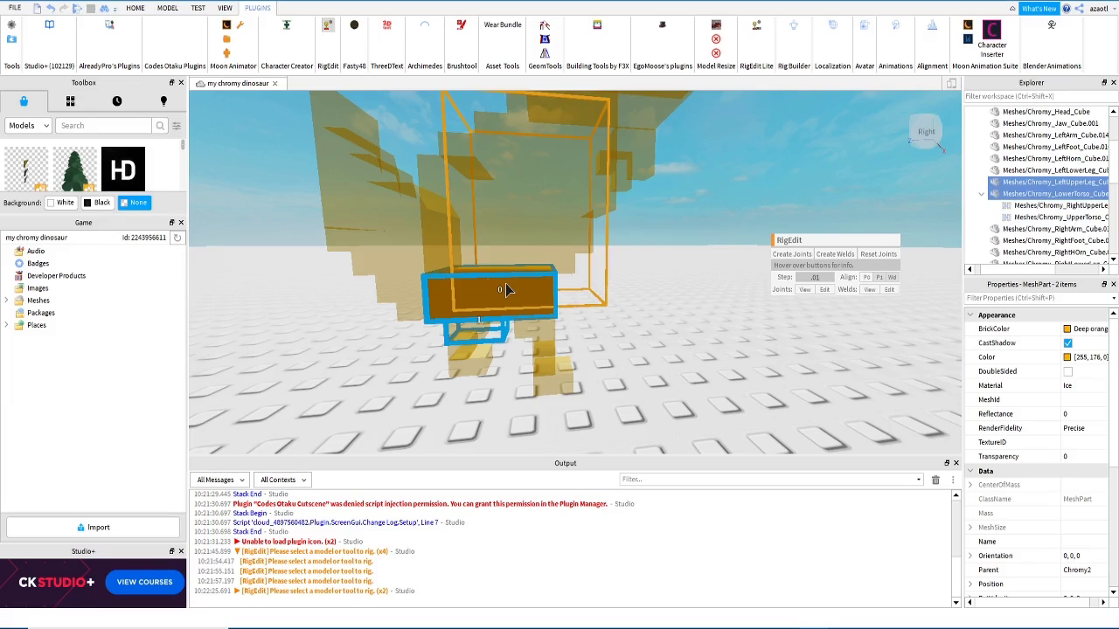
pyautogui.click(795, 254)
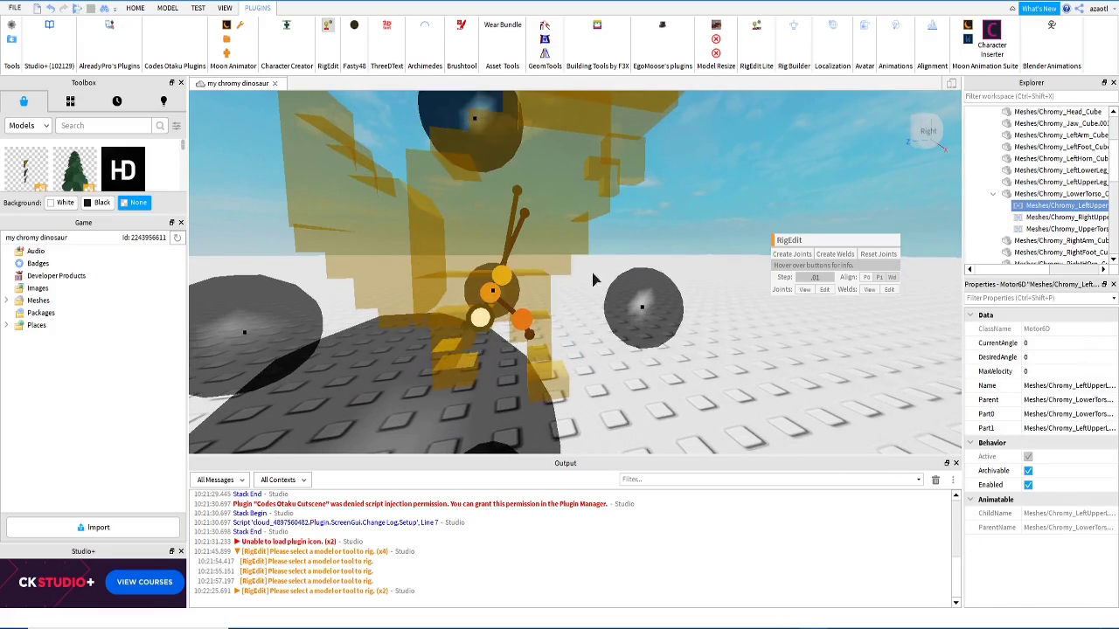
pyautogui.moveTo(600, 300); pyautogui.dragTo(602, 301, button='right')
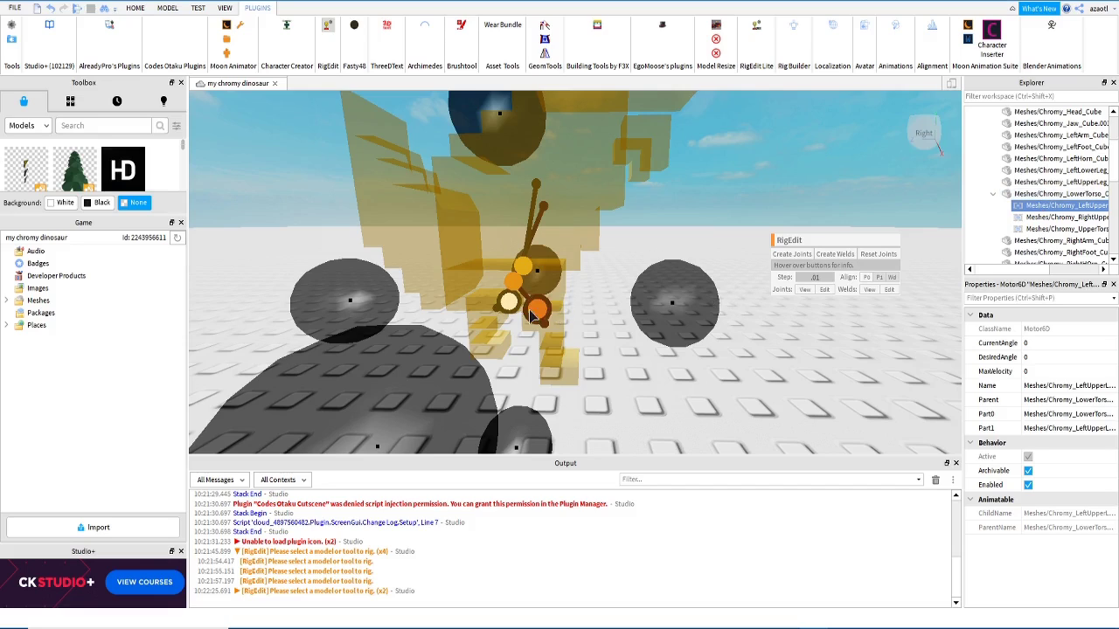
pyautogui.moveTo(452, 291); pyautogui.dragTo(452, 291, button='right')
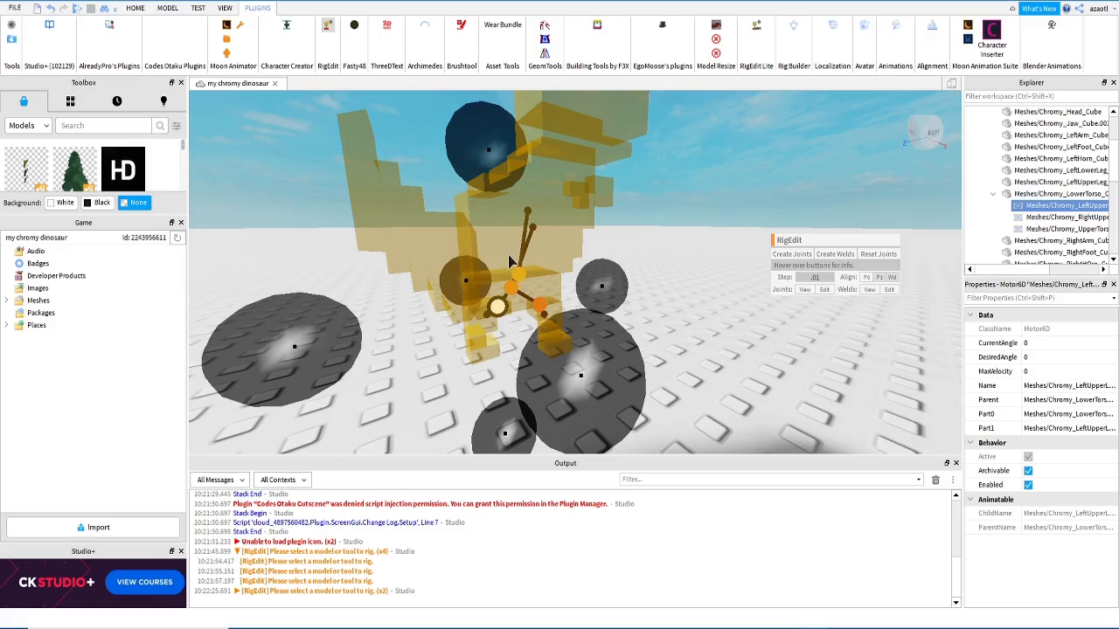
pyautogui.moveTo(508, 262); pyautogui.dragTo(508, 262, button='right')
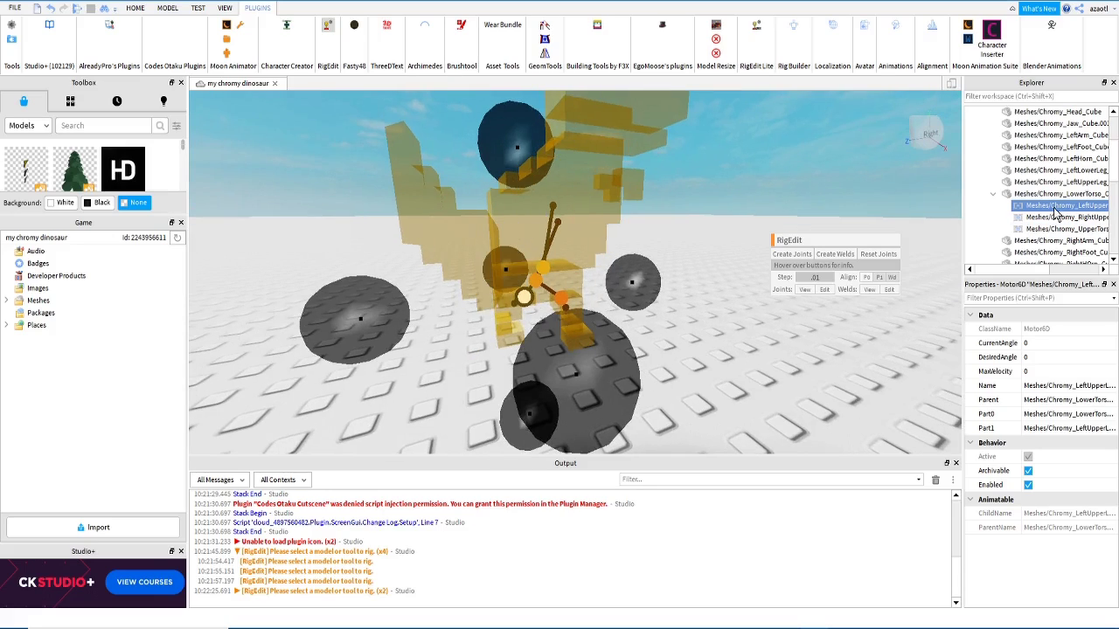
# Step: Widen the object tree to show full names and create a joint from Chromy_UpperTorso_Cube.002 to Chromy_back_Cube.011
pyautogui.scroll(-4, 1049, 225)
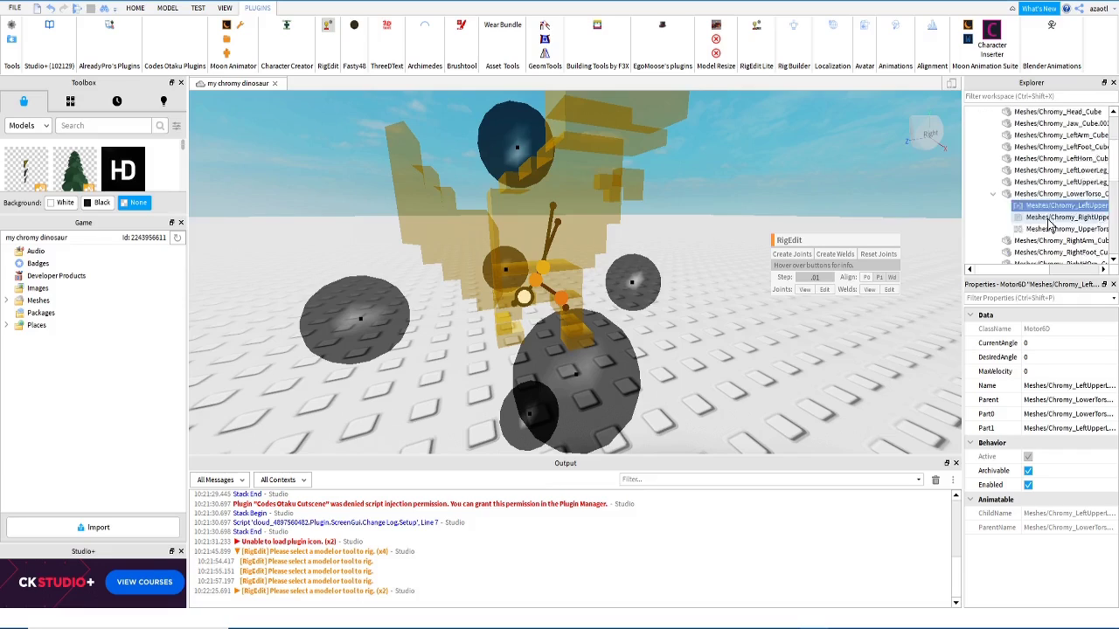
pyautogui.click(1057, 228)
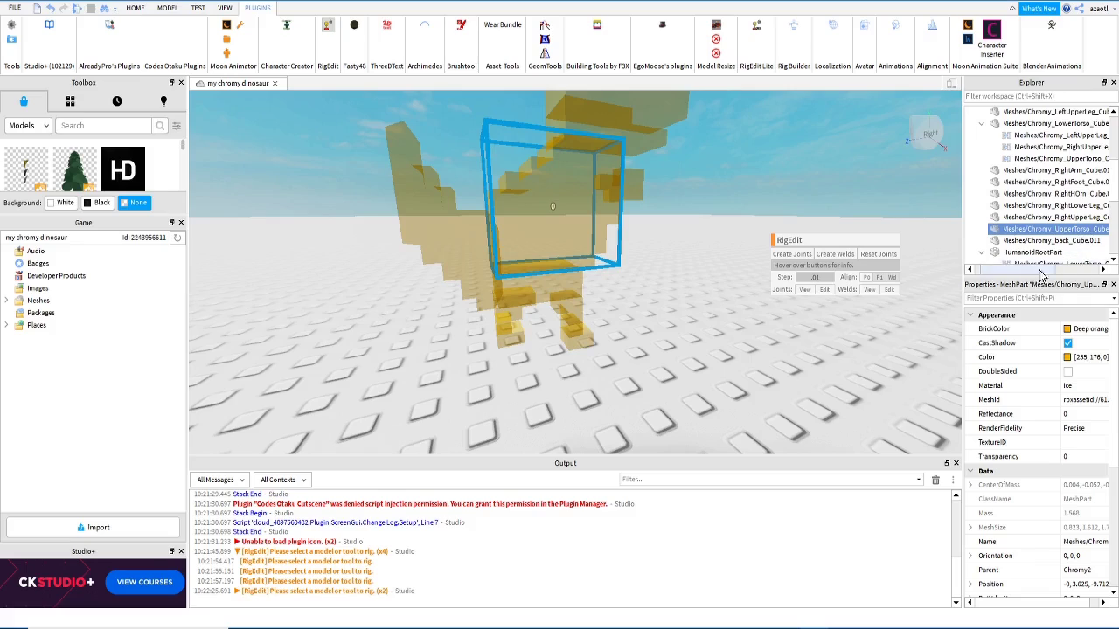
pyautogui.moveTo(1040, 270); pyautogui.dragTo(1053, 271)
pyautogui.moveTo(953, 263); pyautogui.dragTo(878, 262)
pyautogui.scroll(2, 1016, 243)
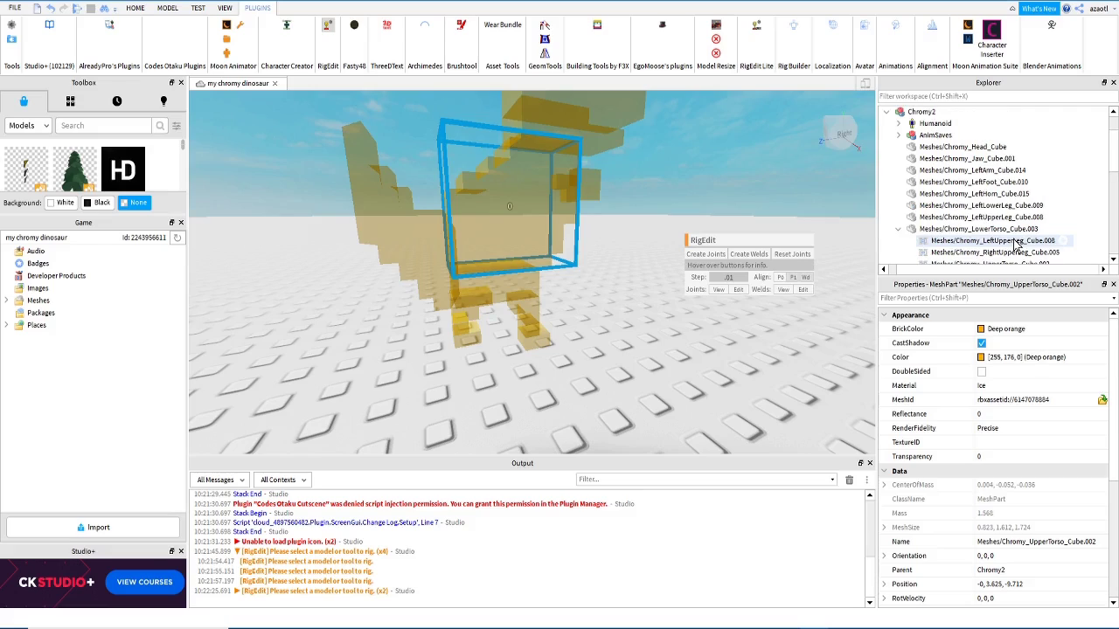
pyautogui.scroll(-4, 1016, 237)
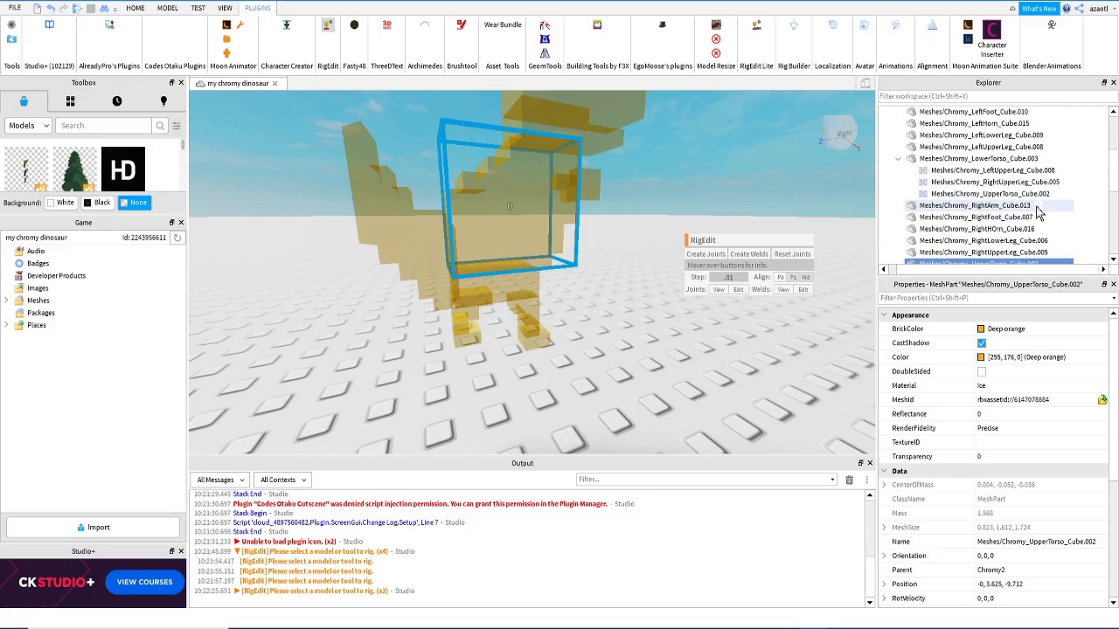
pyautogui.scroll(-2, 1037, 213)
pyautogui.keyDown('ctrl'); pyautogui.click(1005, 242); pyautogui.keyUp('ctrl')
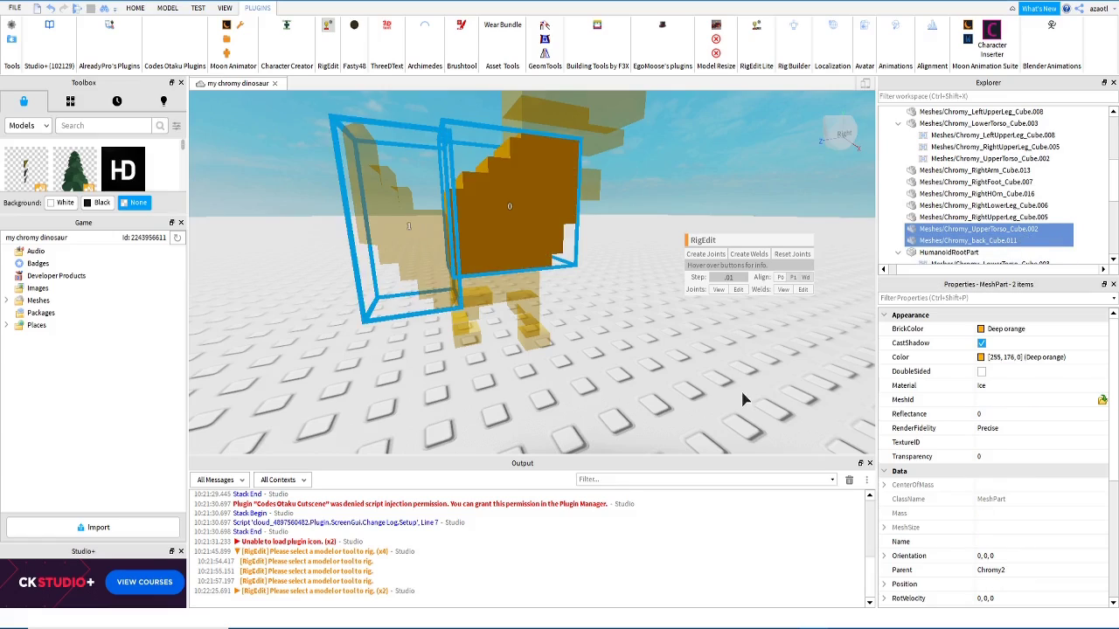
pyautogui.click(706, 254)
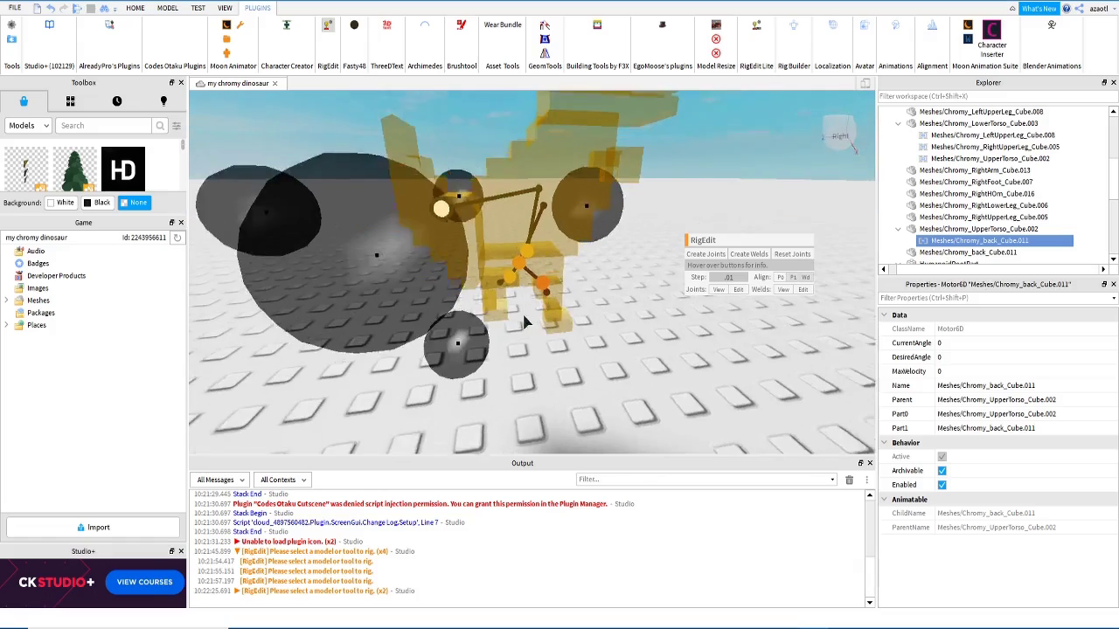
# Step: Move the back joint forward and down to where the back piece meets the upper torso
pyautogui.moveTo(618, 209); pyautogui.dragTo(651, 208)
pyautogui.moveTo(512, 137); pyautogui.dragTo(512, 137, button='right')
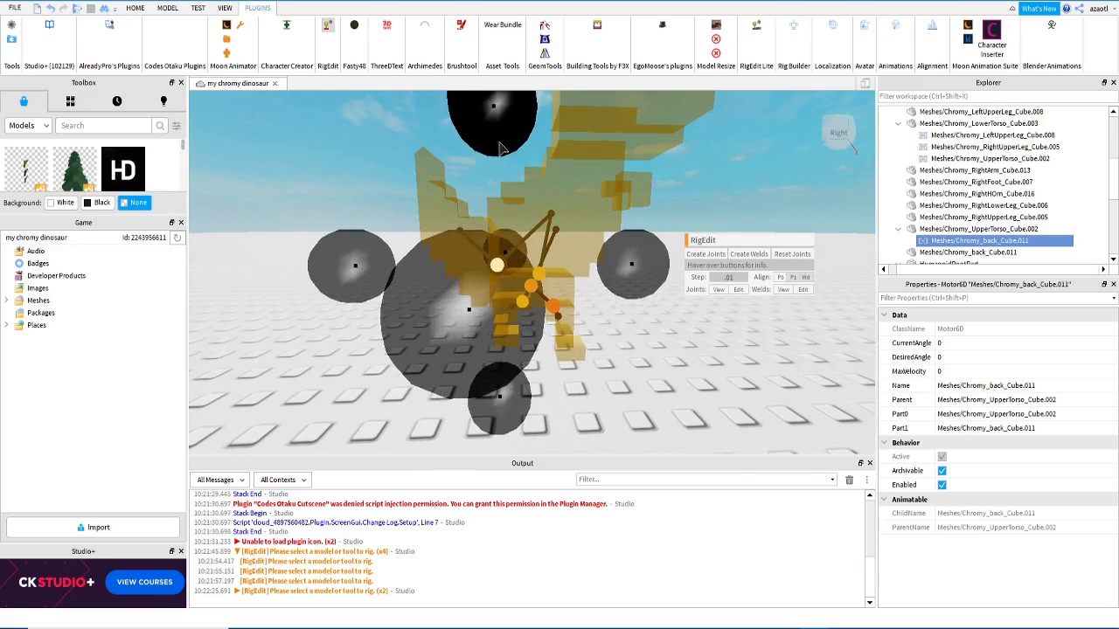
pyautogui.moveTo(579, 355); pyautogui.dragTo(577, 356, button='right')
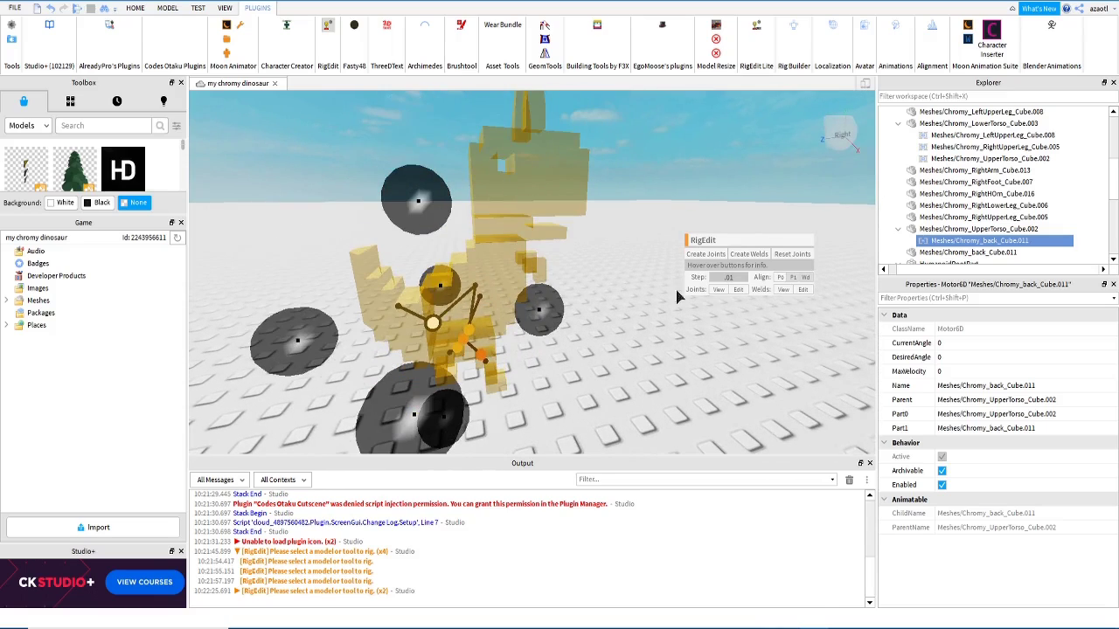
# Step: Create a joint from Chromy_UpperTorso_Cube.002 to Chromy_Jaw_Cube.001
pyautogui.click(970, 229)
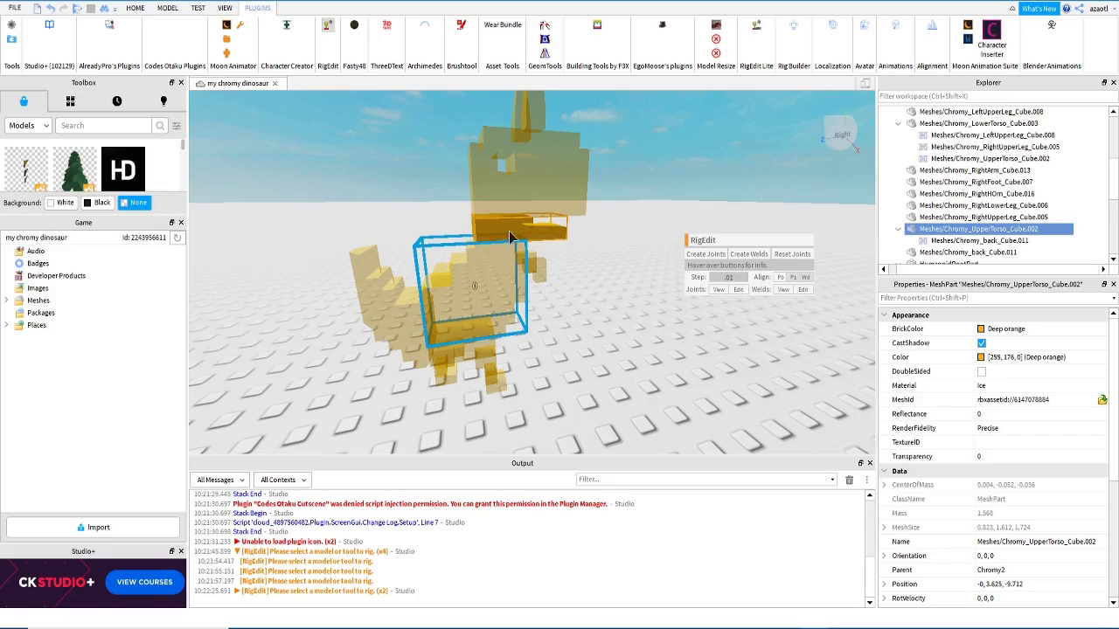
pyautogui.moveTo(543, 242); pyautogui.dragTo(542, 243, button='right')
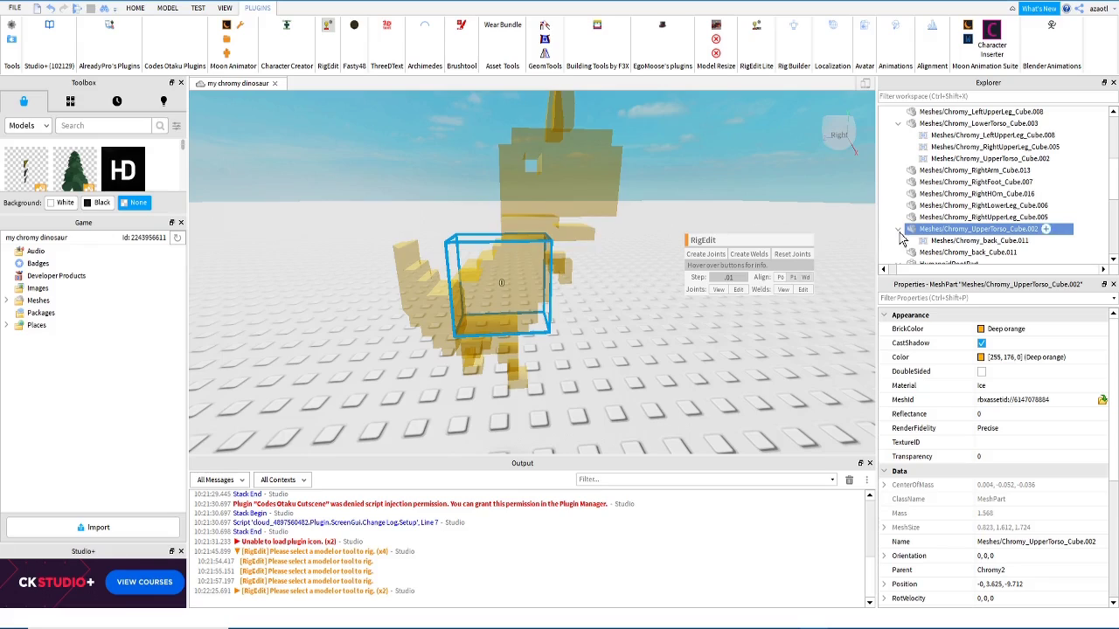
pyautogui.scroll(3, 948, 214)
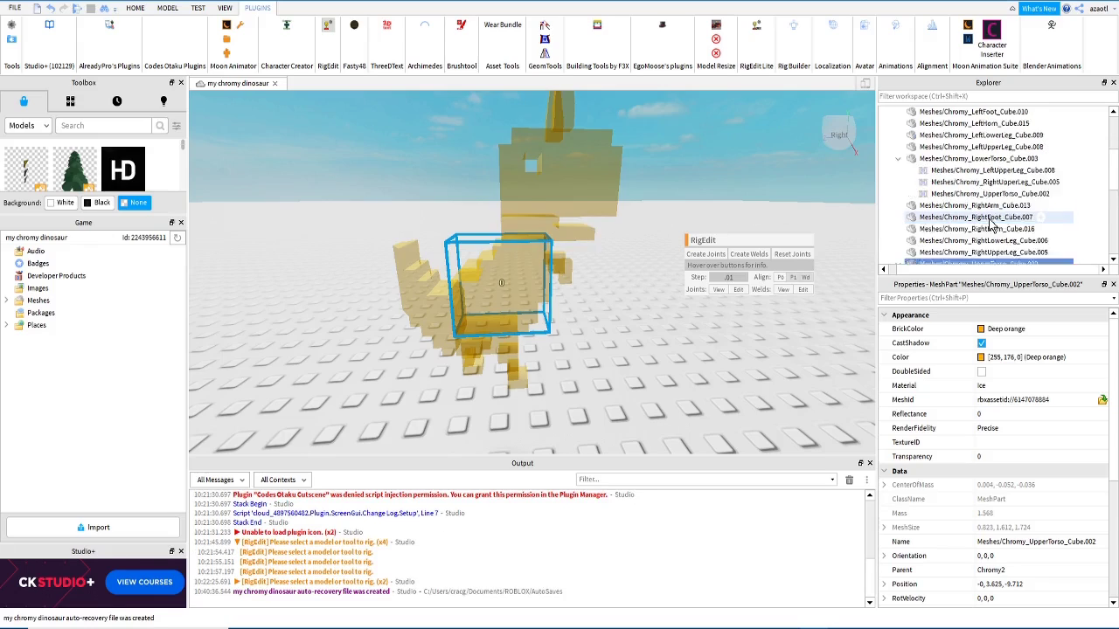
pyautogui.keyDown('ctrl'); pyautogui.click(968, 158); pyautogui.keyUp('ctrl')
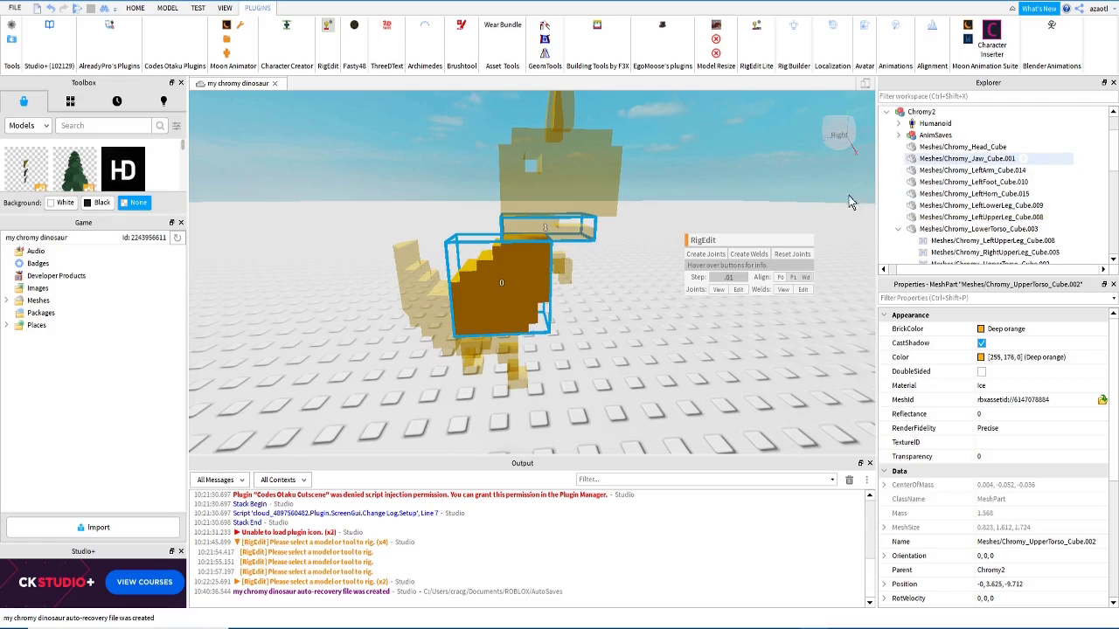
pyautogui.click(701, 255)
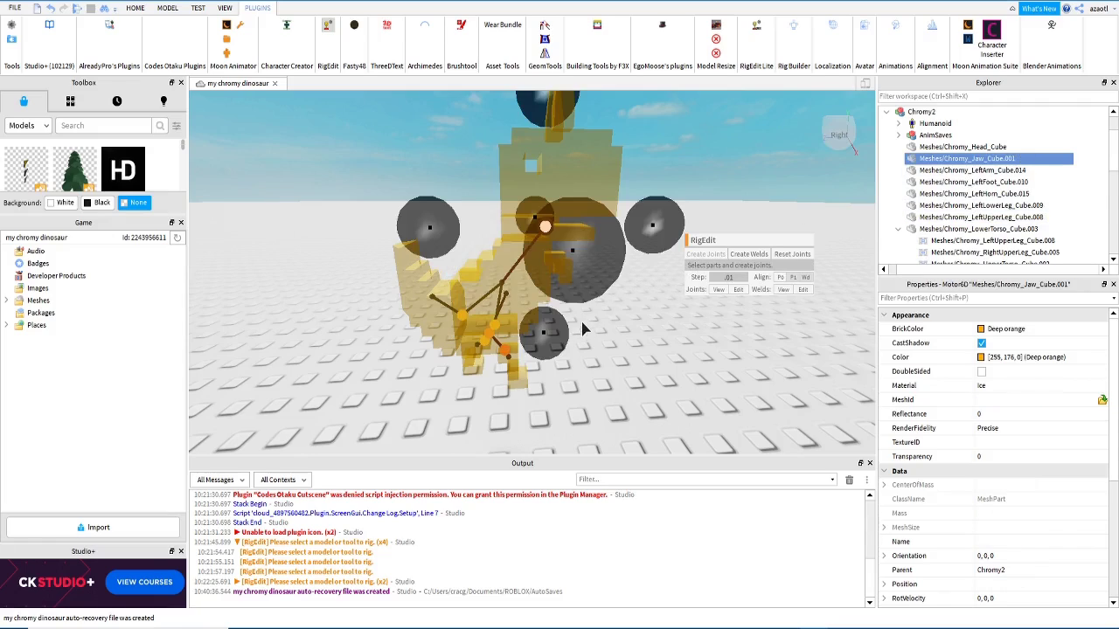
# Step: Move the jaw joint slightly down and backward to where the jaw meets the upper torso
pyautogui.moveTo(556, 111); pyautogui.dragTo(557, 124)
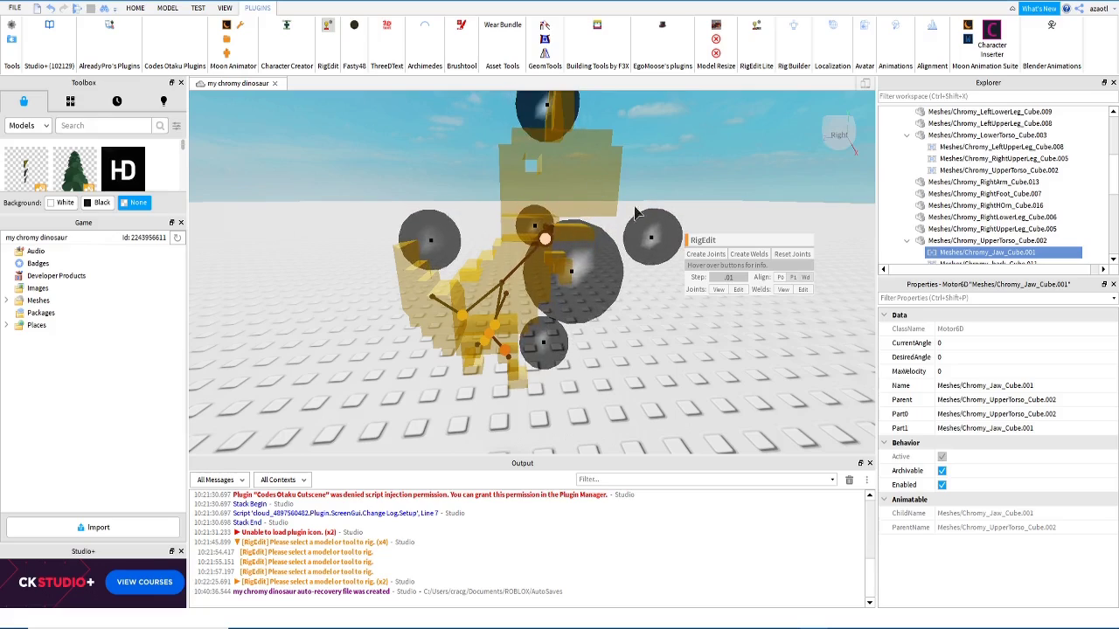
pyautogui.moveTo(667, 236)
pyautogui.mouseDown()
pyautogui.moveTo(643, 234)
pyautogui.moveTo(661, 242)
pyautogui.mouseUp()
pyautogui.moveTo(673, 314); pyautogui.dragTo(670, 358)
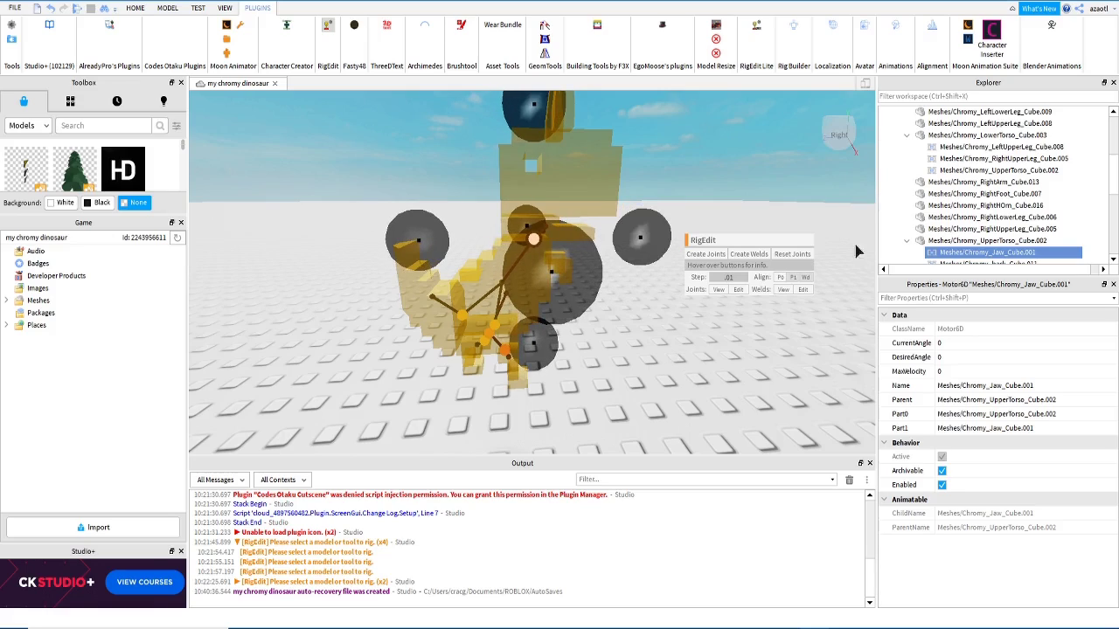
# Step: Create a joint from Chromy_Jaw_Cube.001 to Chromy_Head_Cube
pyautogui.scroll(2, 988, 170)
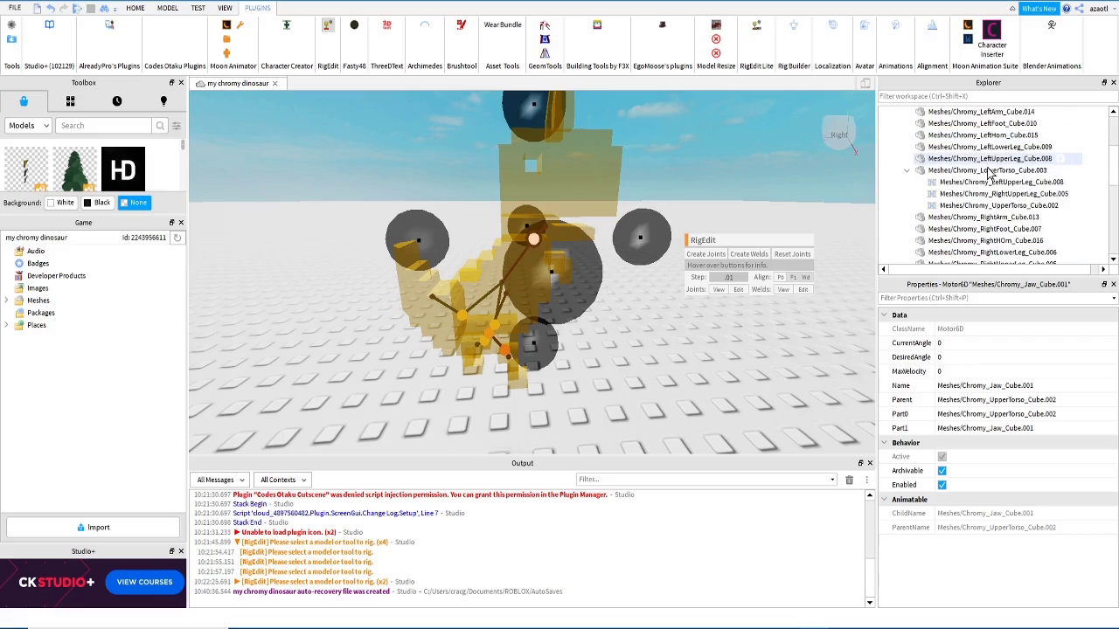
pyautogui.scroll(2, 987, 170)
pyautogui.click(967, 137)
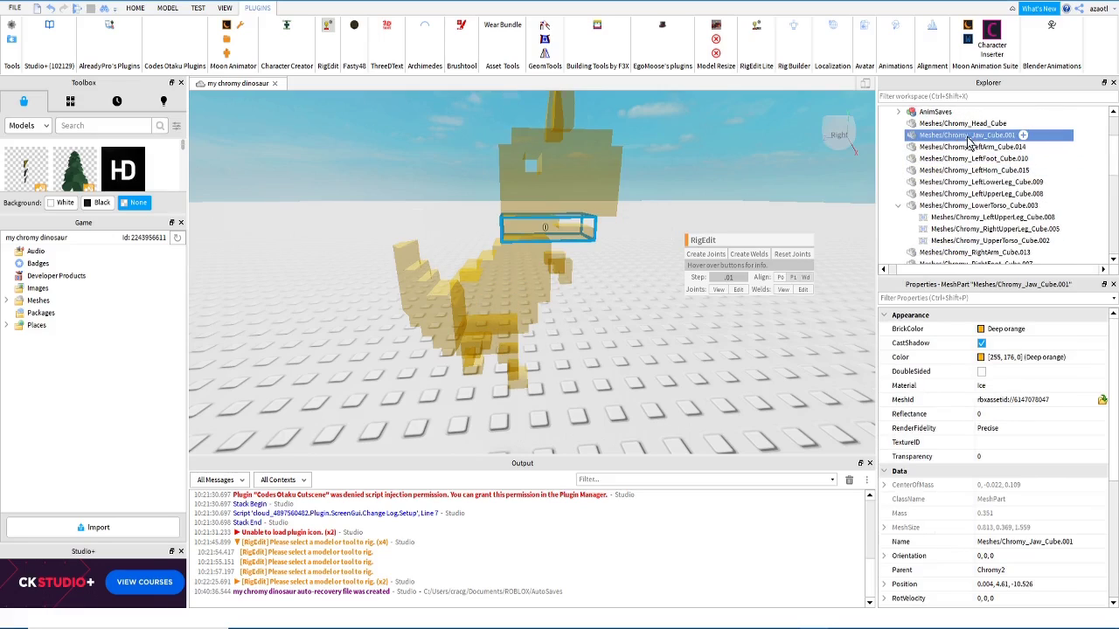
pyautogui.keyDown('ctrl'); pyautogui.click(964, 124); pyautogui.keyUp('ctrl')
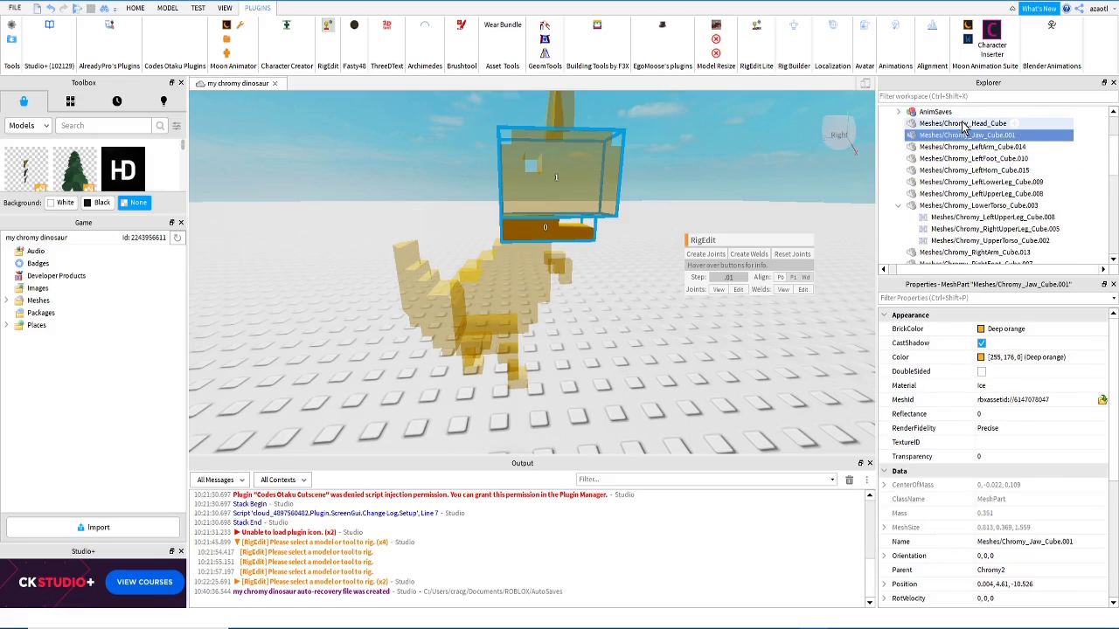
pyautogui.click(711, 256)
# Step: Move the head joint down and backward to the rear edge where the head meets the jaw
pyautogui.moveTo(601, 357); pyautogui.dragTo(599, 332, button='right')
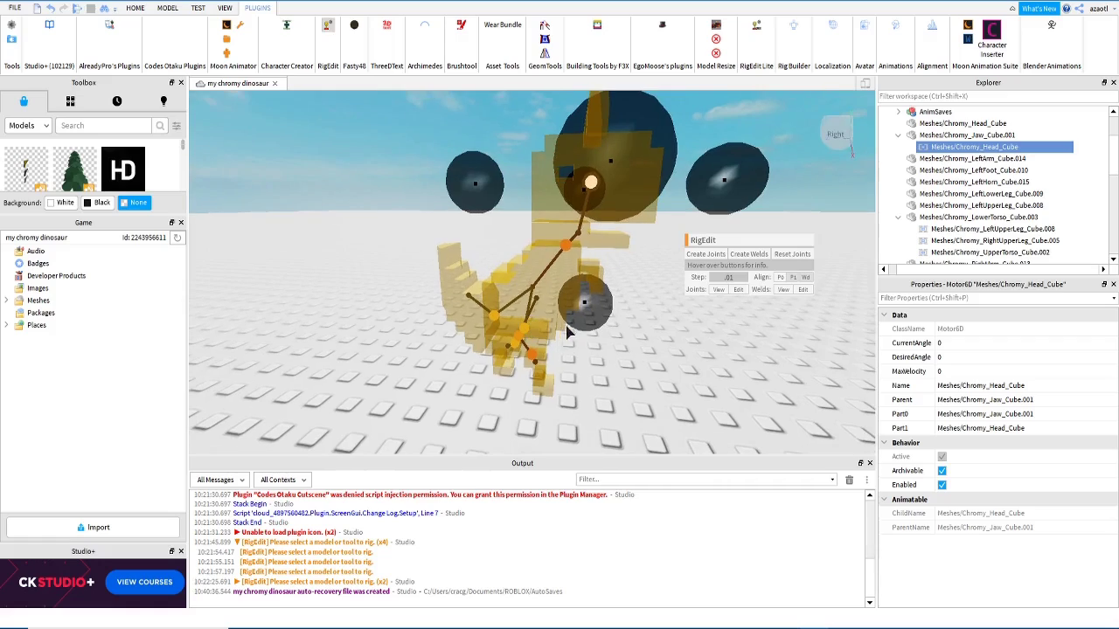
pyautogui.moveTo(597, 308); pyautogui.dragTo(673, 228)
pyautogui.moveTo(651, 291); pyautogui.dragTo(647, 336)
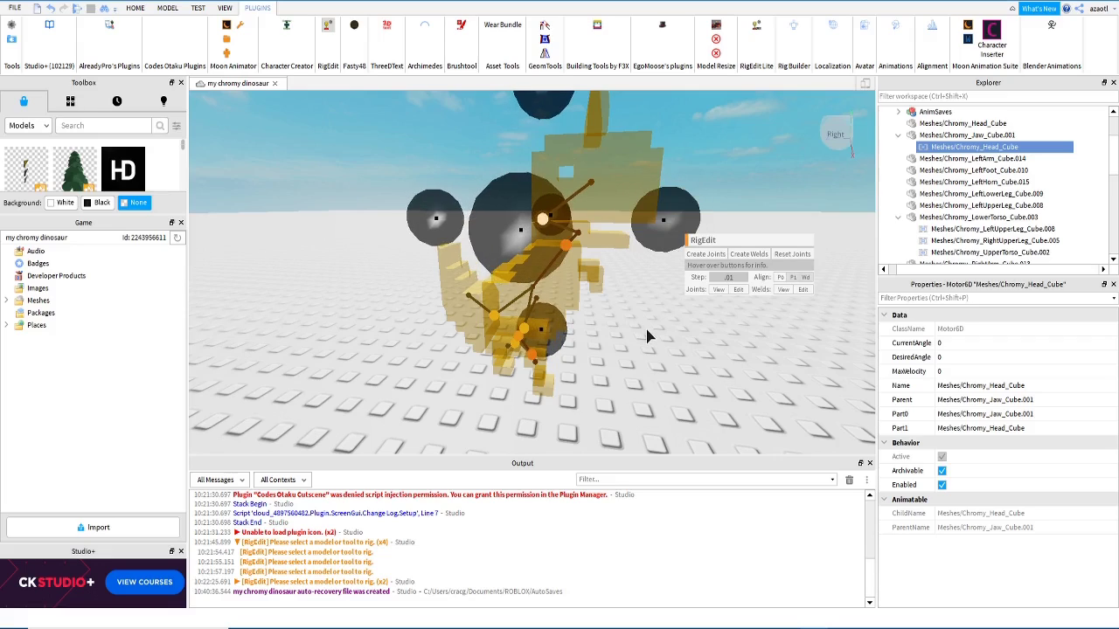
pyautogui.moveTo(647, 337); pyautogui.dragTo(647, 336, button='right')
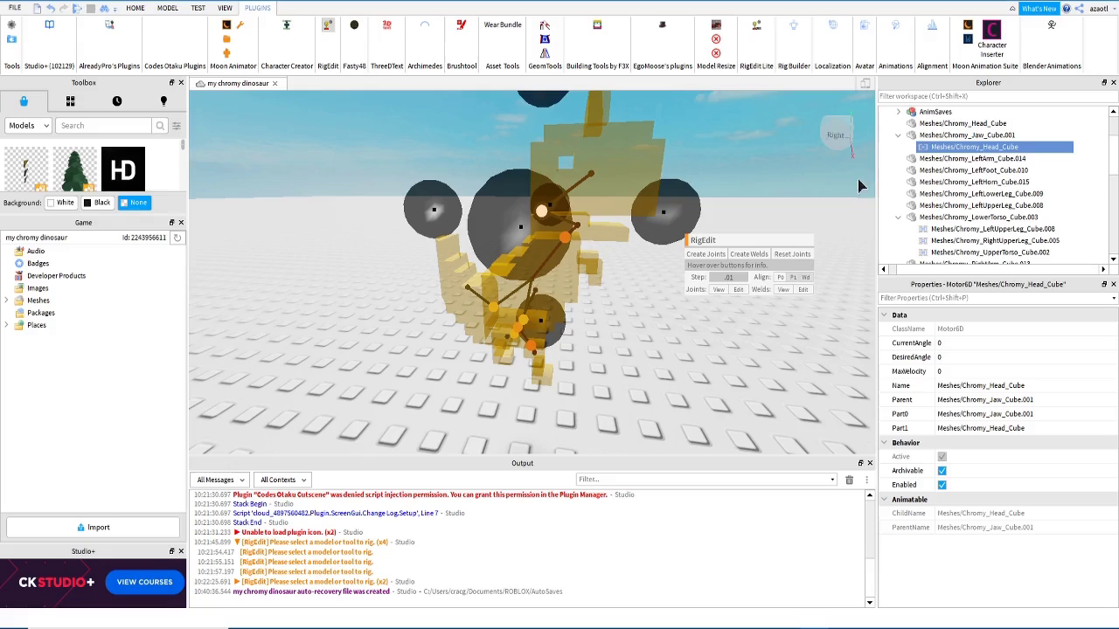
# Step: Create a joint from Chromy_Head_Cube to Chromy_RightHOrn_Cube.016
pyautogui.click(961, 123)
pyautogui.scroll(-2, 1022, 216)
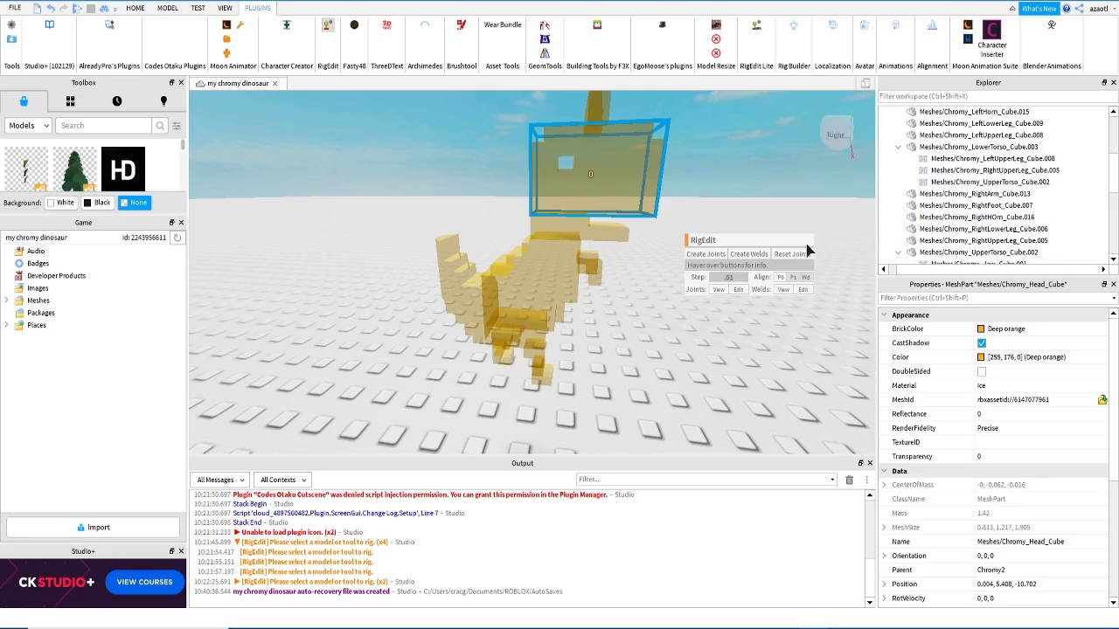
pyautogui.click(953, 218)
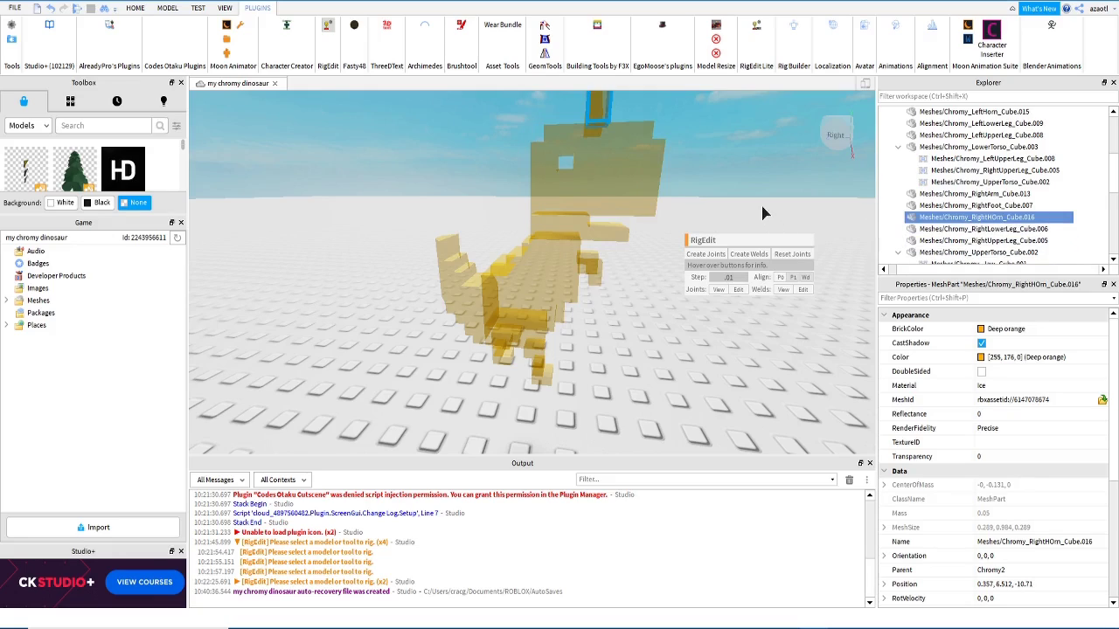
pyautogui.scroll(1, 958, 211)
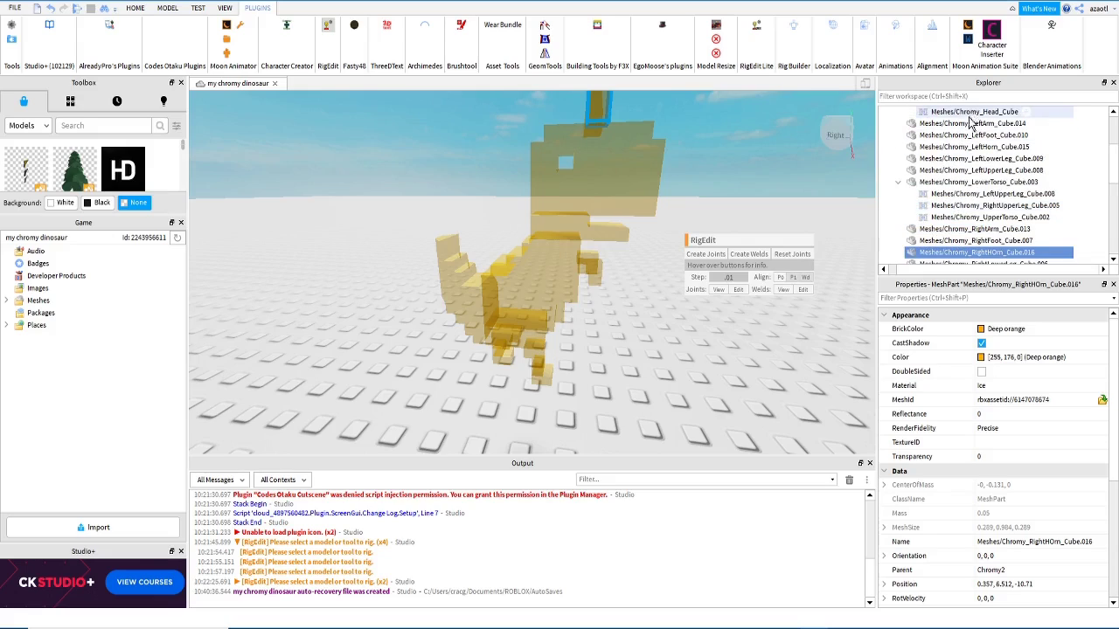
pyautogui.scroll(2, 970, 127)
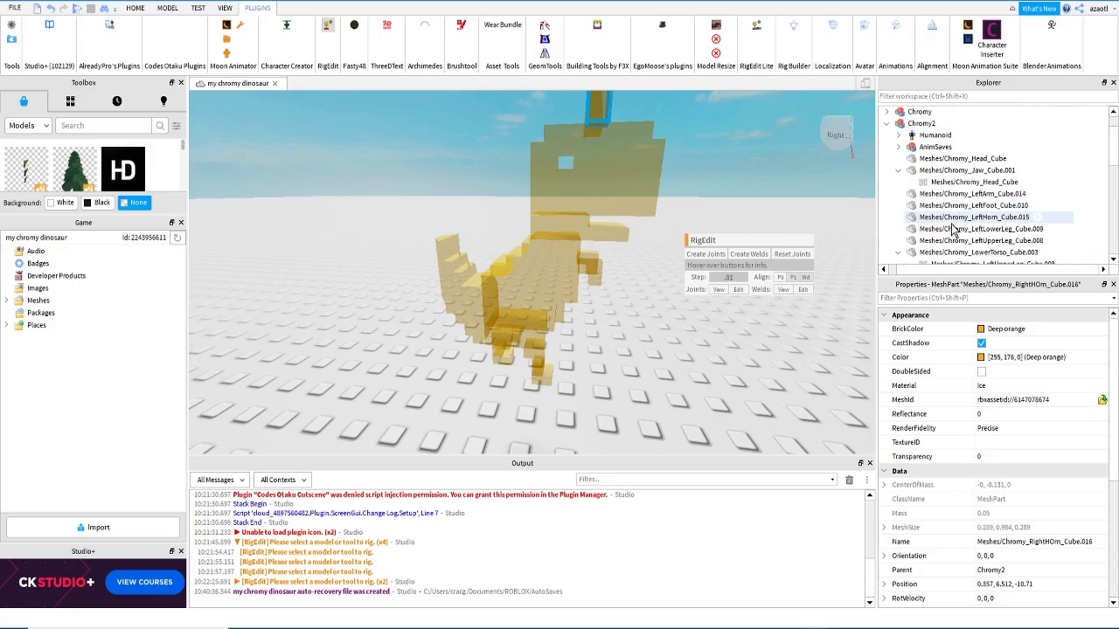
pyautogui.click(962, 160)
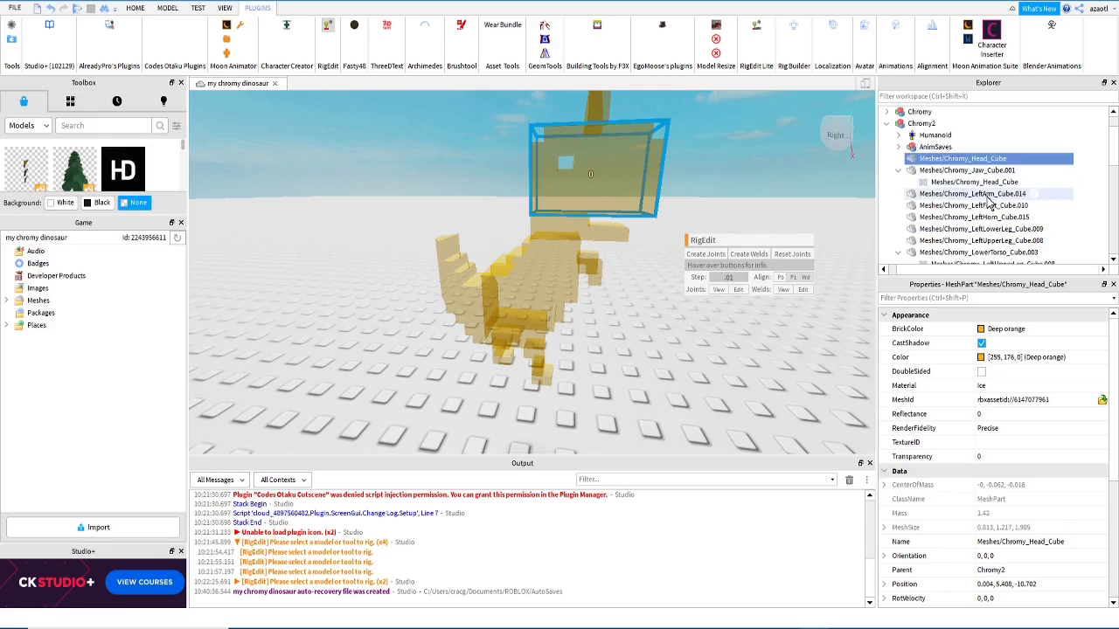
pyautogui.scroll(-3, 966, 166)
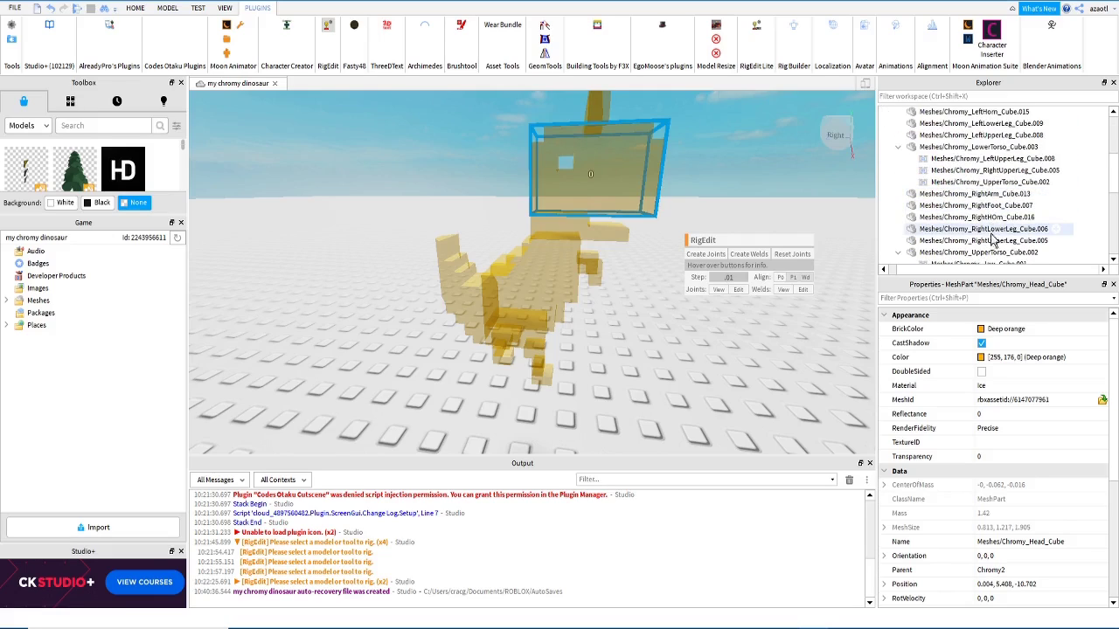
pyautogui.keyDown('ctrl'); pyautogui.click(991, 220); pyautogui.keyUp('ctrl')
pyautogui.moveTo(793, 279); pyautogui.dragTo(793, 279, button='right')
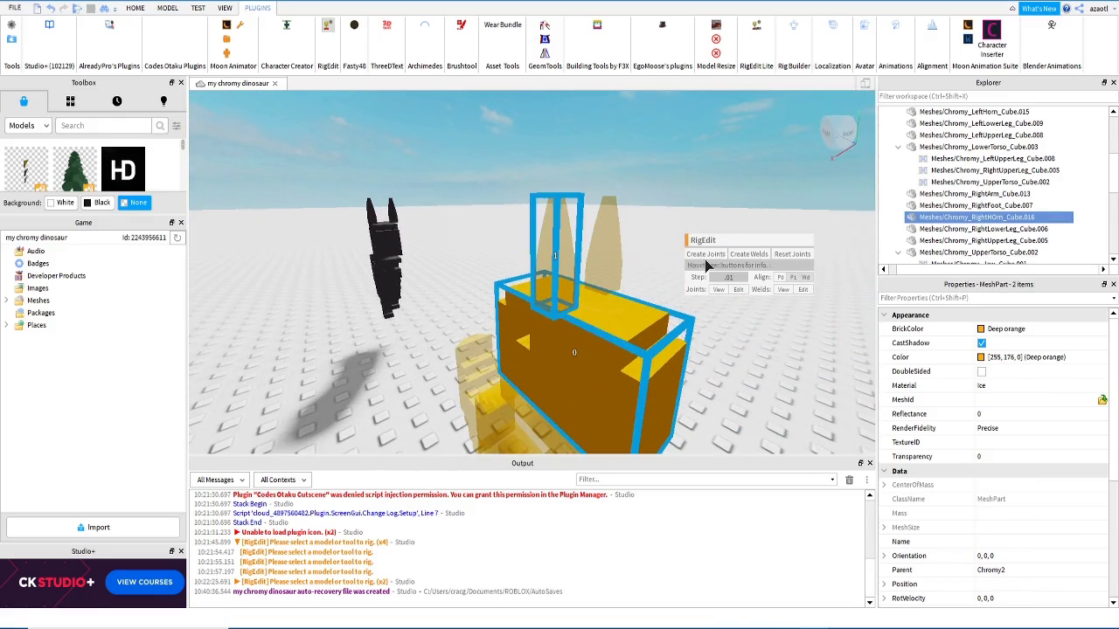
# Step: Move the right horn joint down to the horn's base on top of the head
pyautogui.moveTo(628, 340); pyautogui.dragTo(626, 336, button='right')
pyautogui.scroll(-3, 626, 335)
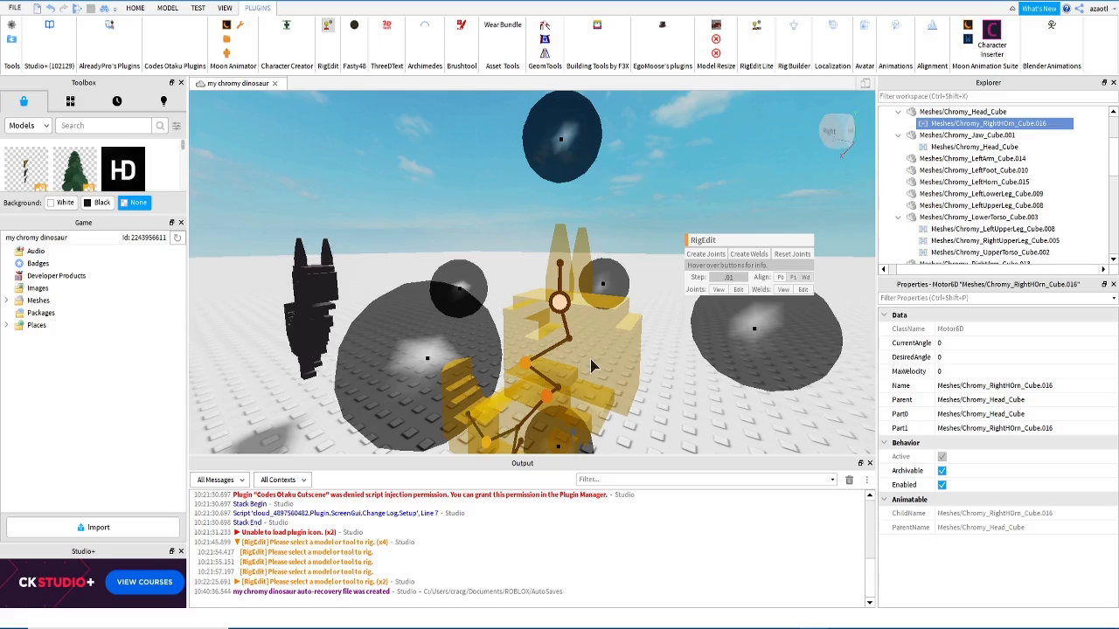
pyautogui.moveTo(589, 358); pyautogui.dragTo(592, 365, button='right')
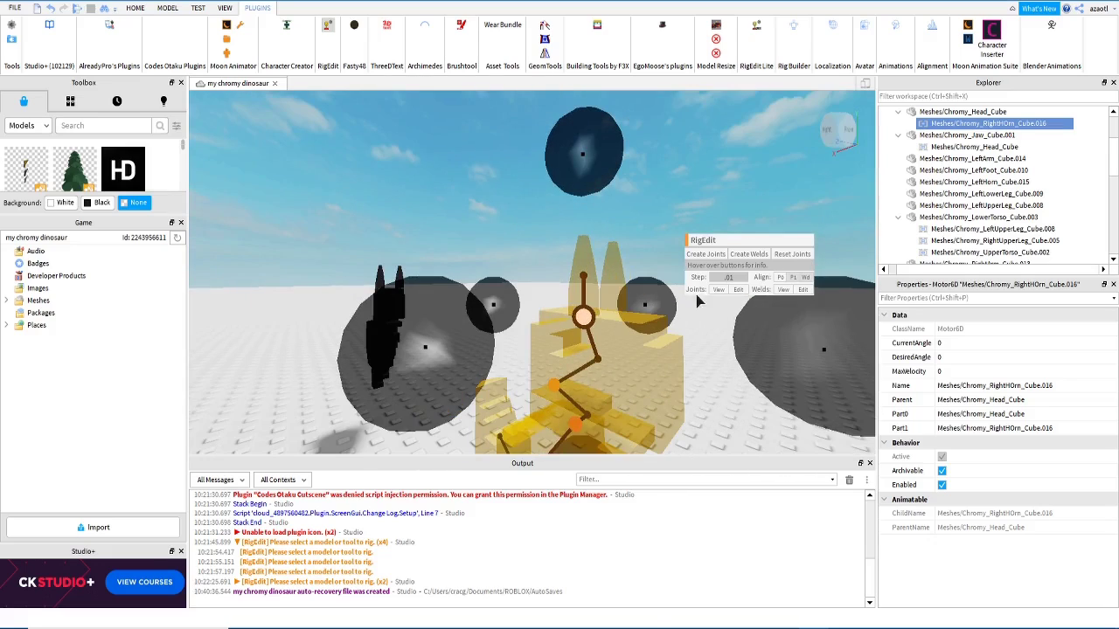
# Step: Create a joint from Chromy_Head_Cube to Chromy_LeftHorn_Cube.015
pyautogui.click(962, 112)
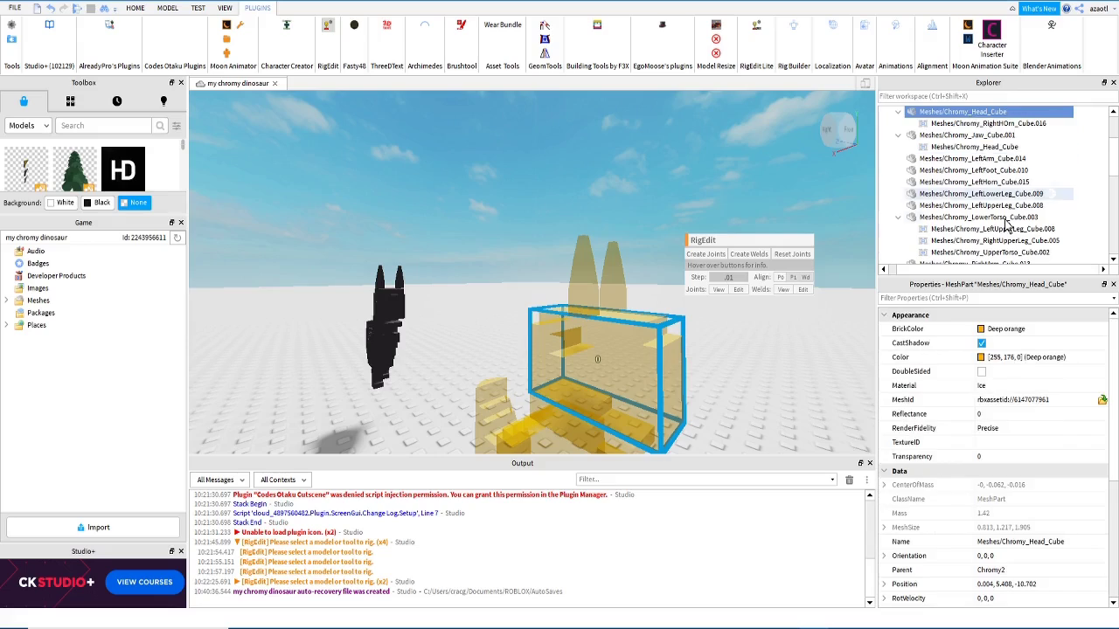
pyautogui.scroll(-3, 1007, 226)
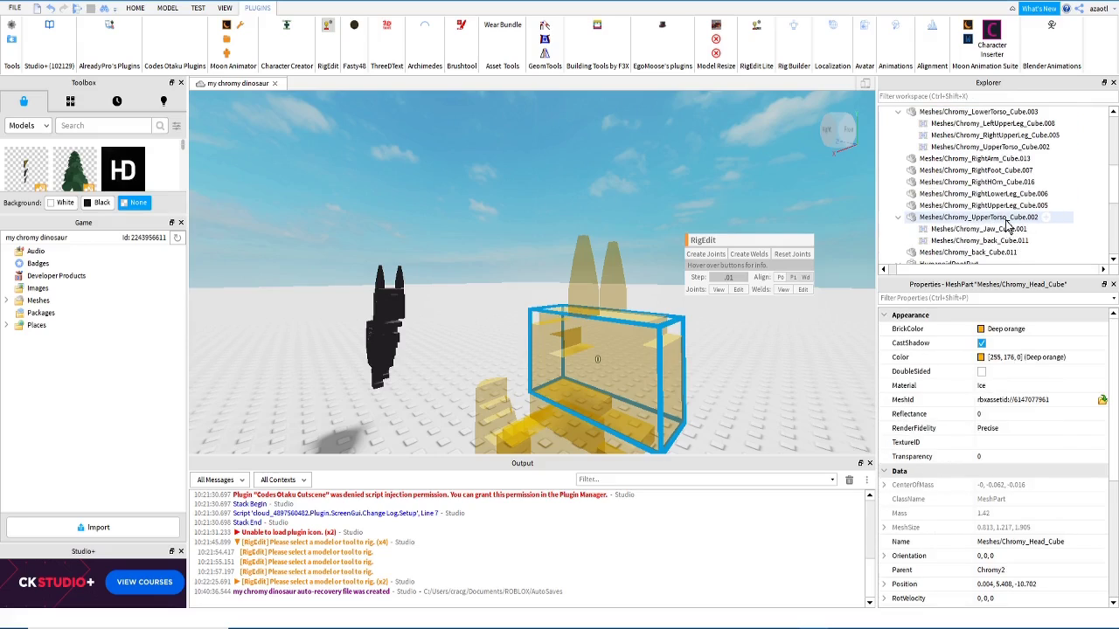
pyautogui.scroll(-1, 1006, 226)
pyautogui.scroll(1, 1007, 225)
pyautogui.scroll(1, 1007, 226)
pyautogui.scroll(1, 990, 179)
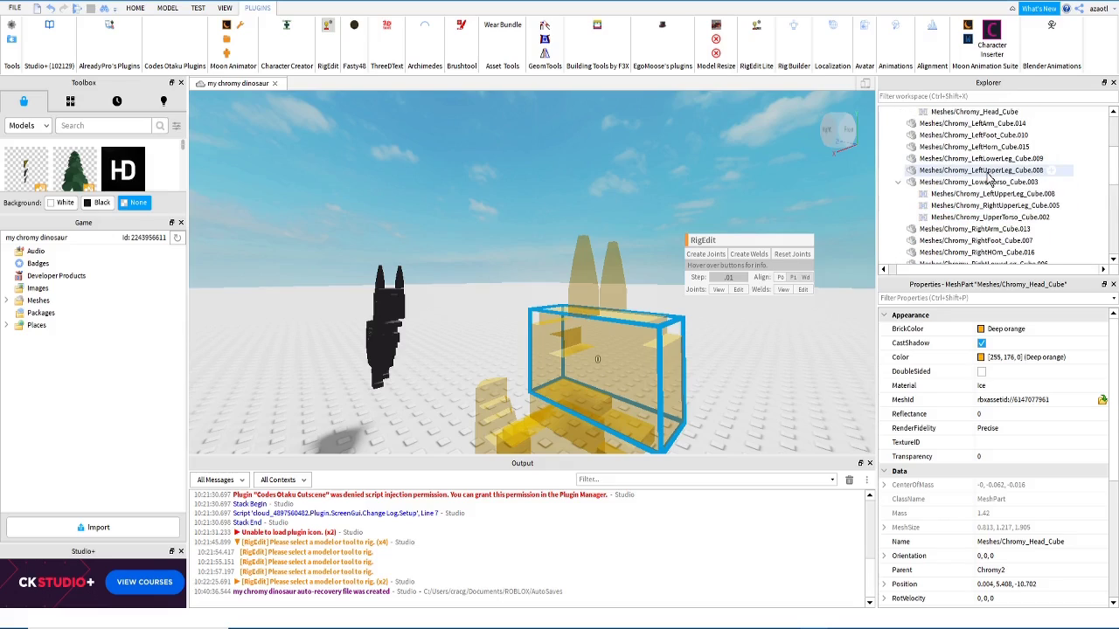
pyautogui.scroll(2, 990, 179)
pyautogui.scroll(-2, 991, 179)
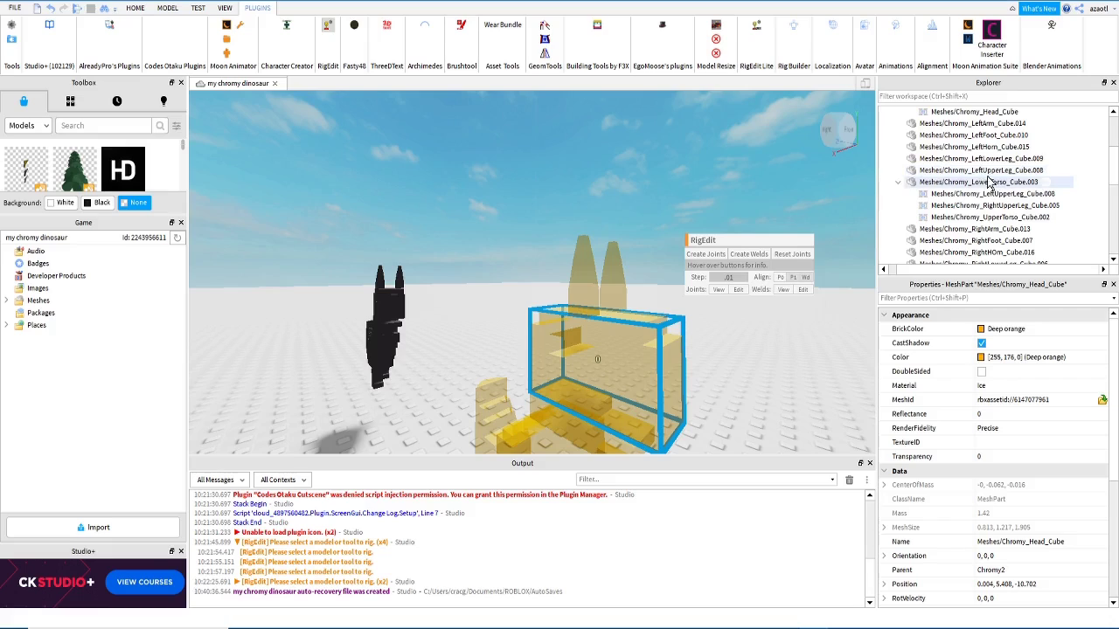
pyautogui.keyDown('ctrl'); pyautogui.click(979, 148); pyautogui.keyUp('ctrl')
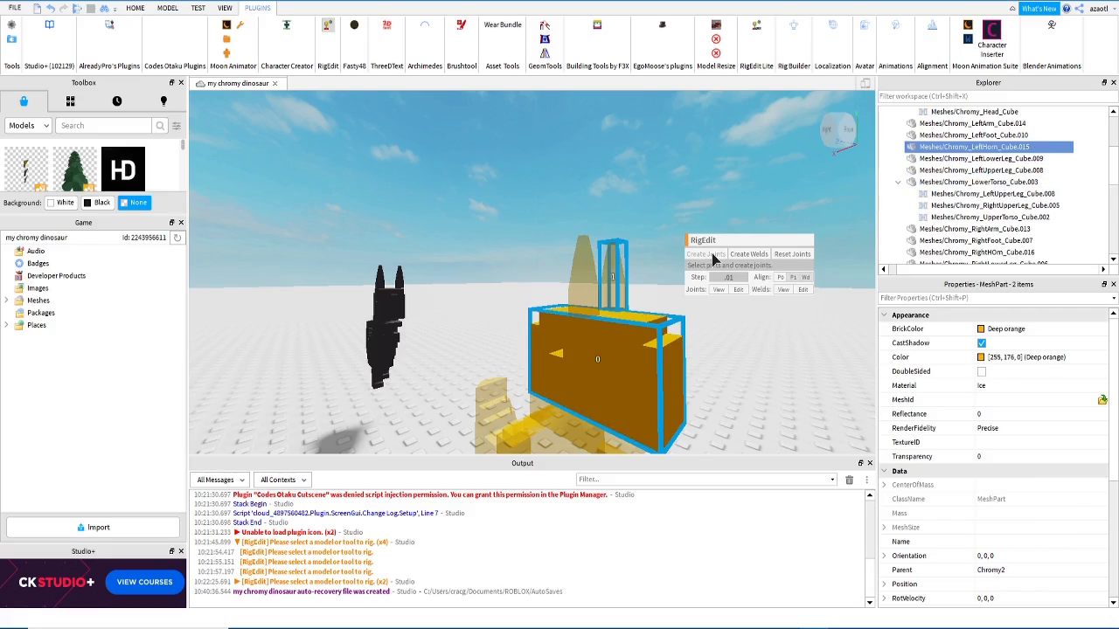
# Step: Move the left horn joint down to the horn's base on top of the head
pyautogui.moveTo(672, 342); pyautogui.dragTo(674, 341, button='right')
pyautogui.moveTo(610, 194); pyautogui.dragTo(611, 194, button='right')
pyautogui.moveTo(564, 107); pyautogui.dragTo(574, 141)
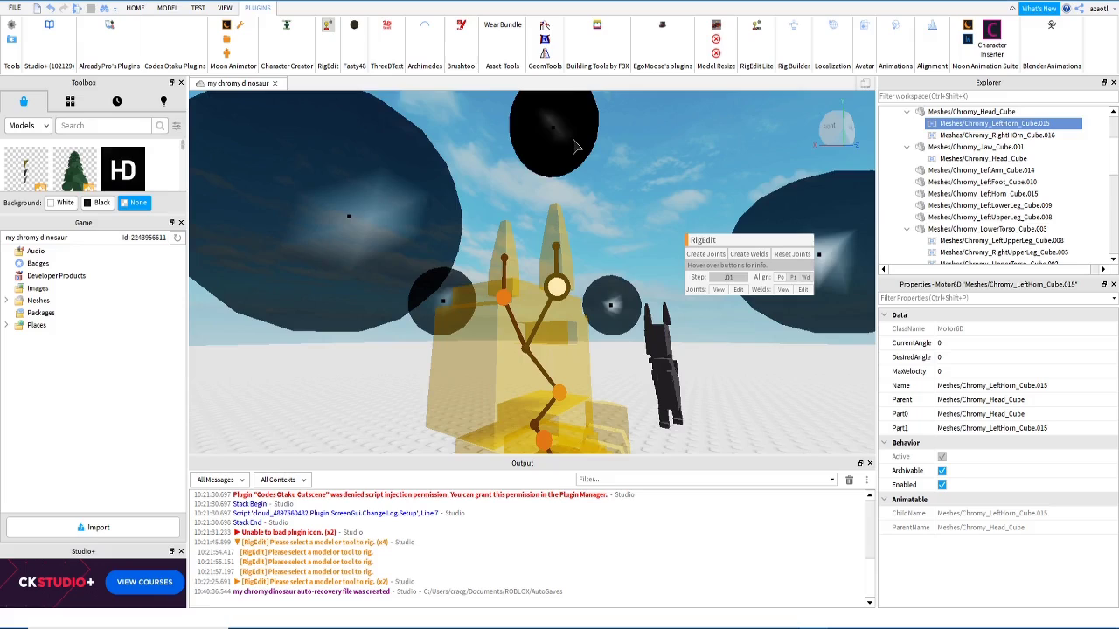
pyautogui.moveTo(646, 241); pyautogui.dragTo(648, 247, button='right')
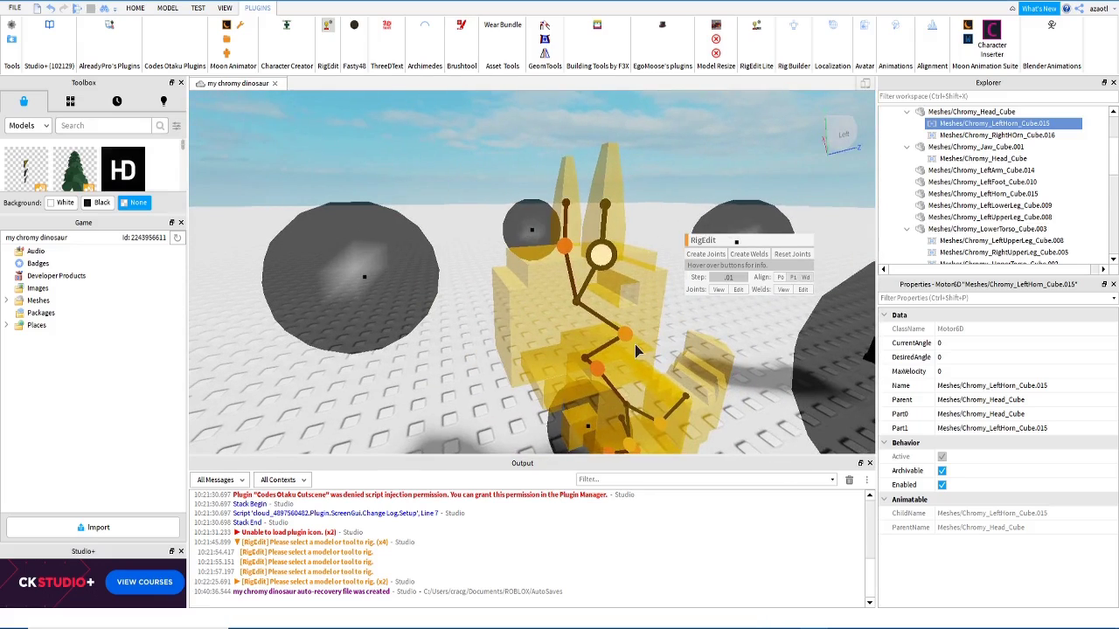
# Step: Create a joint from Chromy_UpperTorso_Cube.002 to Chromy_RightArm_Cube.013 and move it back to where the arm meets the torso
pyautogui.moveTo(635, 345); pyautogui.dragTo(635, 344, button='right')
pyautogui.press('e')
pyautogui.press('q')
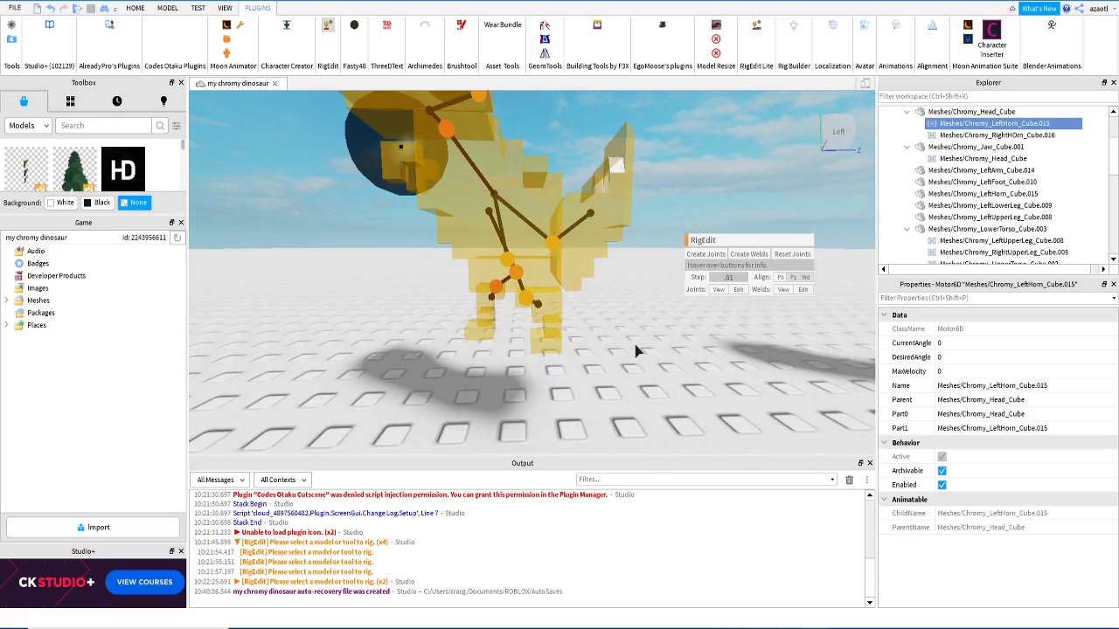
pyautogui.scroll(5, 642, 383)
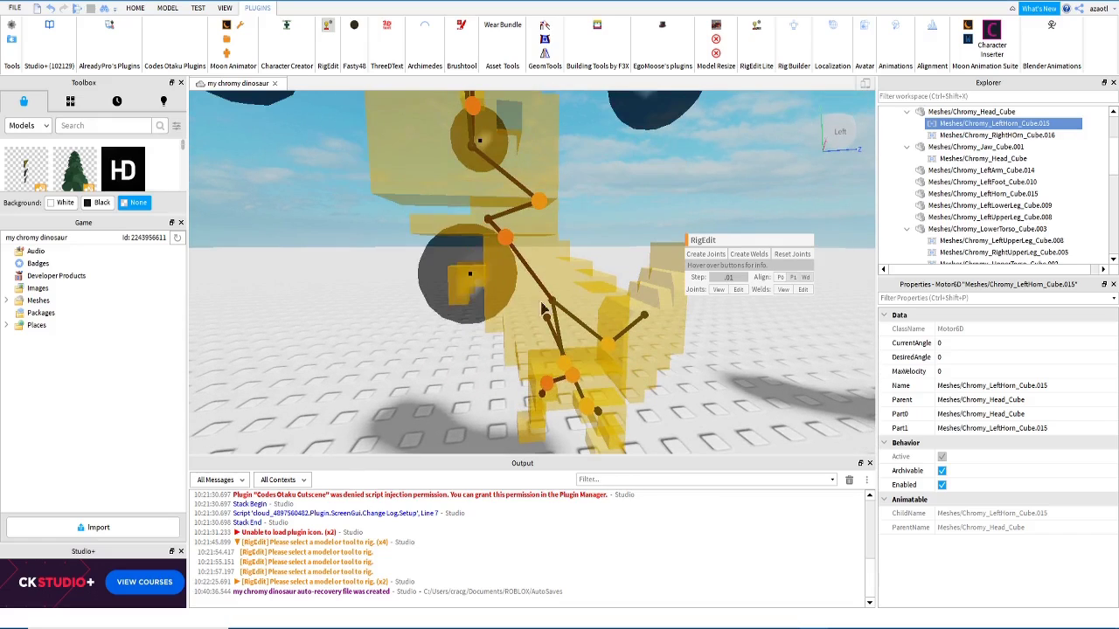
pyautogui.scroll(-3, 1021, 208)
pyautogui.scroll(-3, 1021, 208)
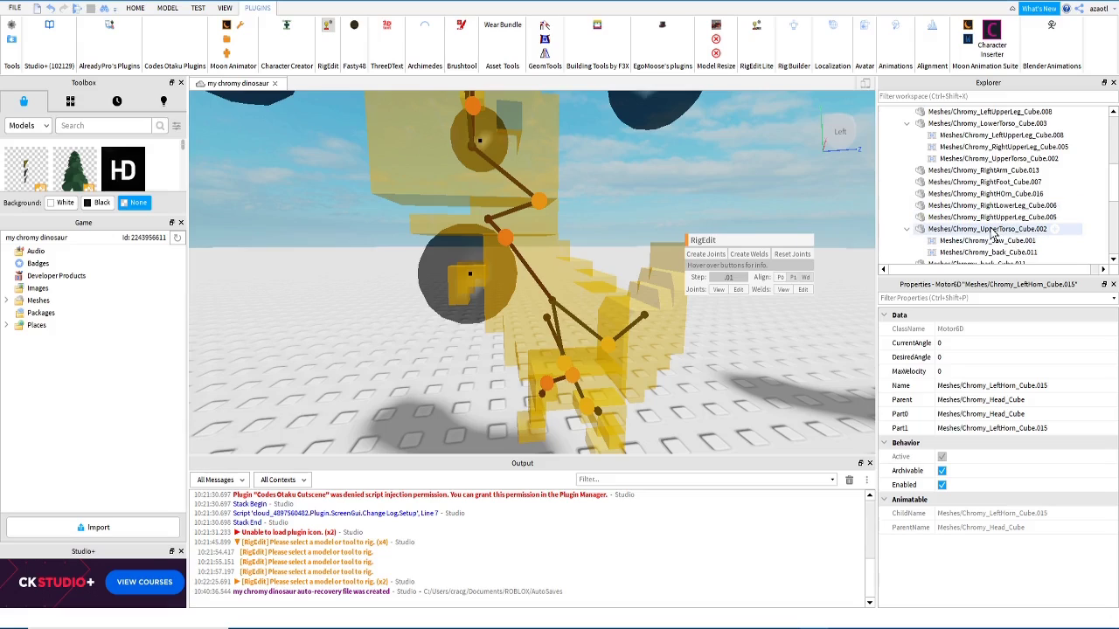
pyautogui.click(994, 230)
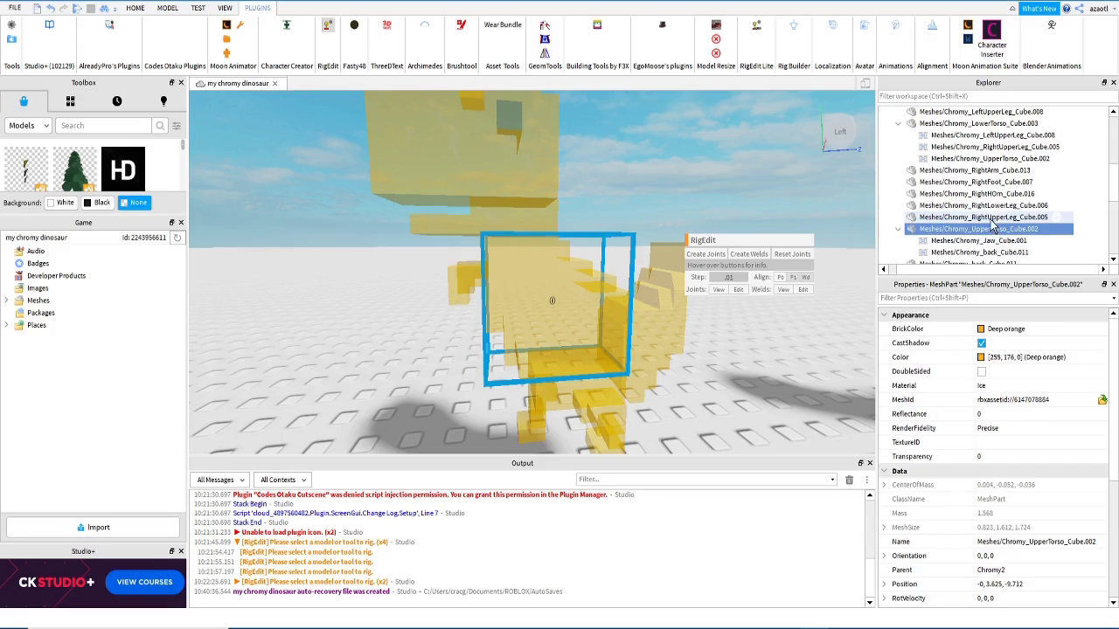
pyautogui.keyDown('ctrl'); pyautogui.click(985, 171); pyautogui.keyUp('ctrl')
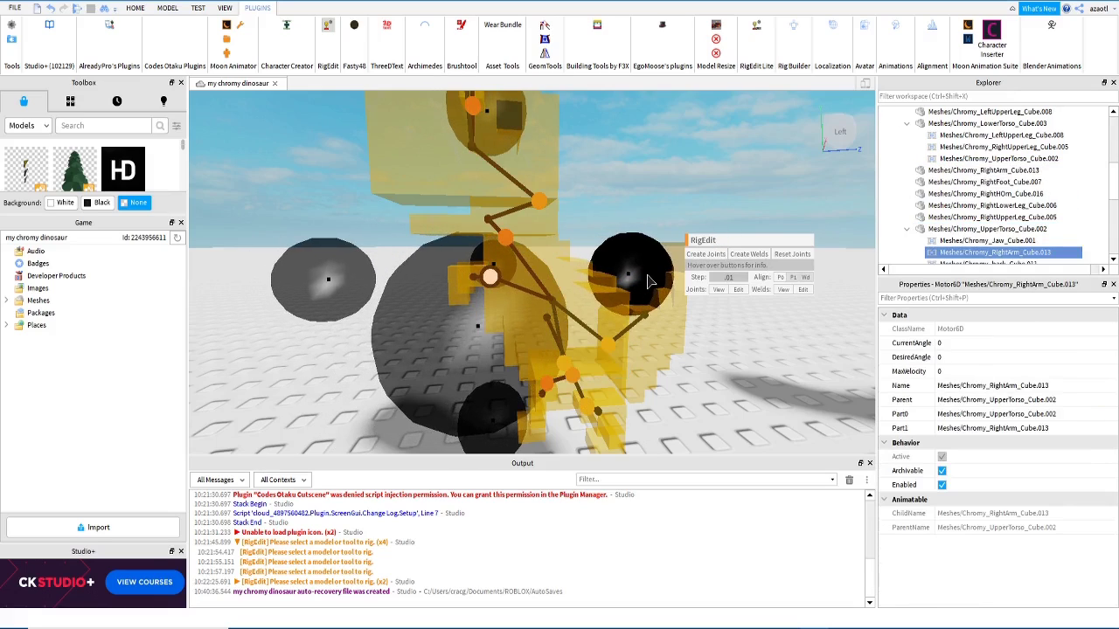
# Step: Create a joint from Chromy_UpperTorso_Cube.002 to Chromy_LeftArm_Cube.014 and move it back to where the arm meets the torso
pyautogui.click(941, 232)
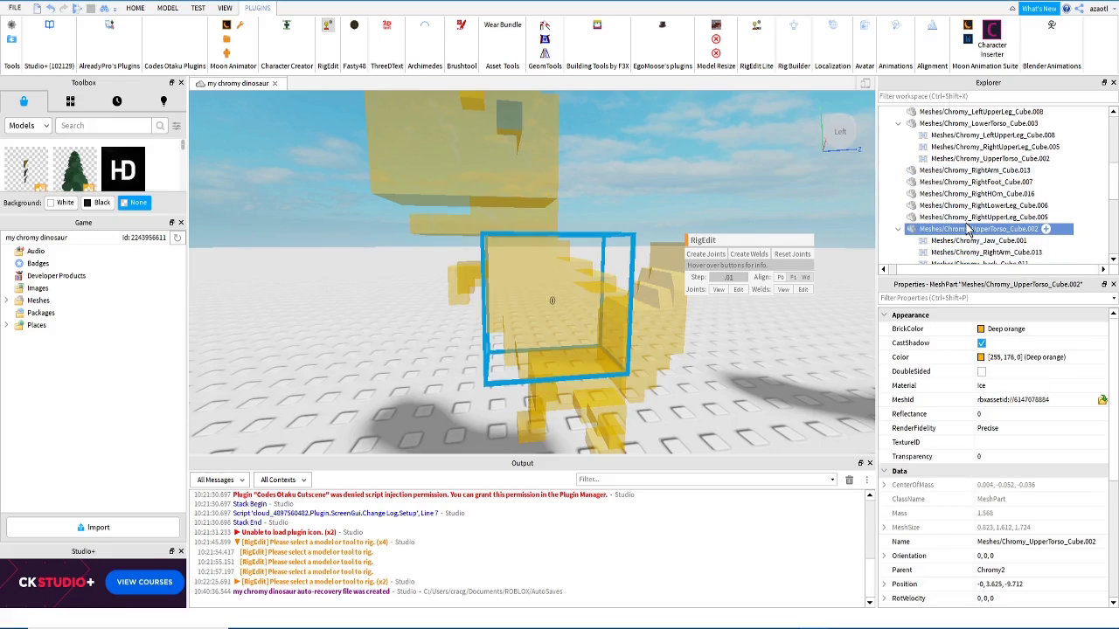
pyautogui.scroll(1, 968, 229)
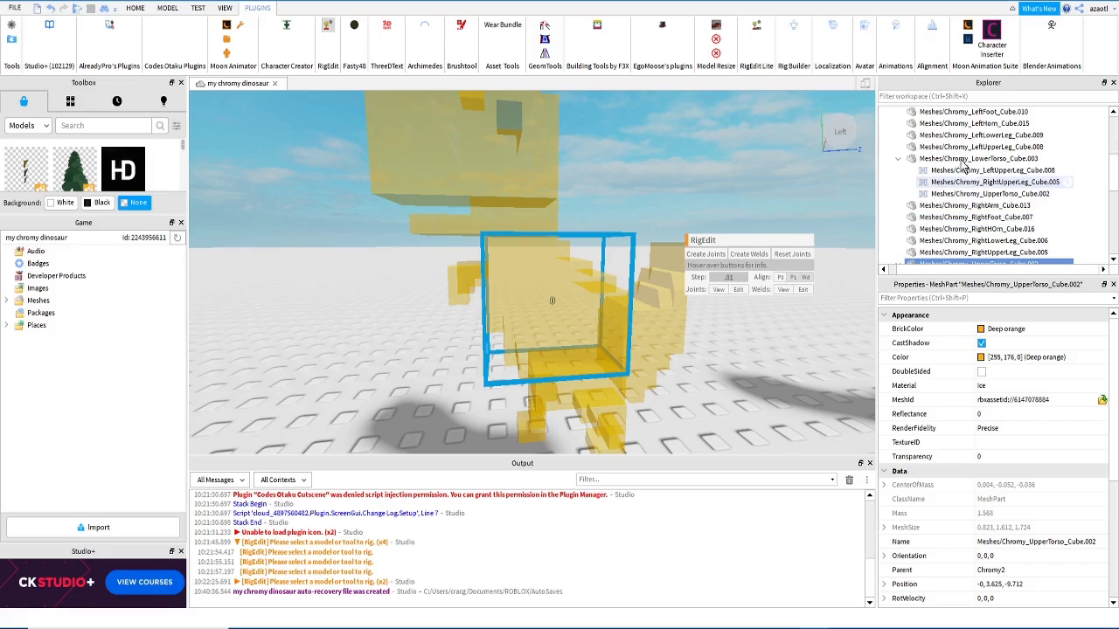
pyautogui.scroll(1, 973, 161)
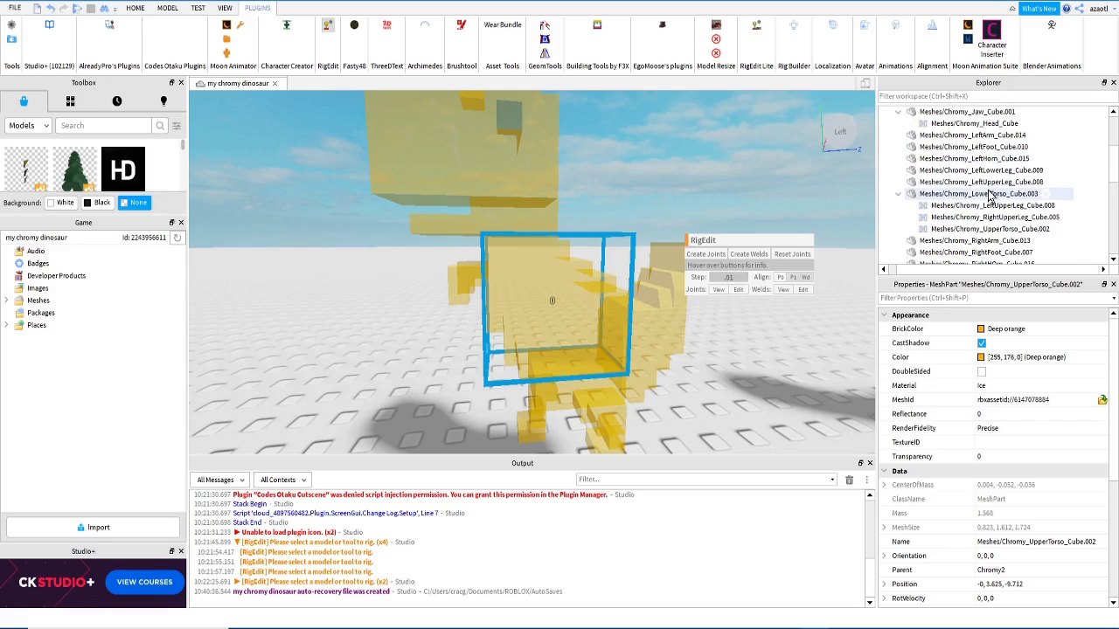
pyautogui.scroll(1, 992, 210)
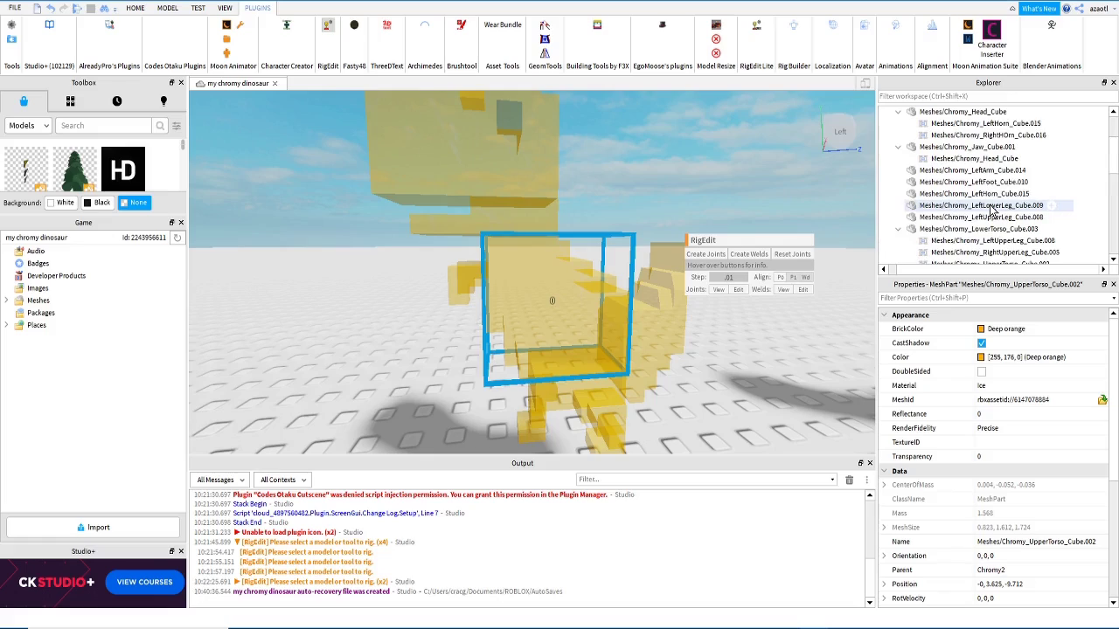
pyautogui.scroll(1, 991, 210)
pyautogui.scroll(-3, 992, 210)
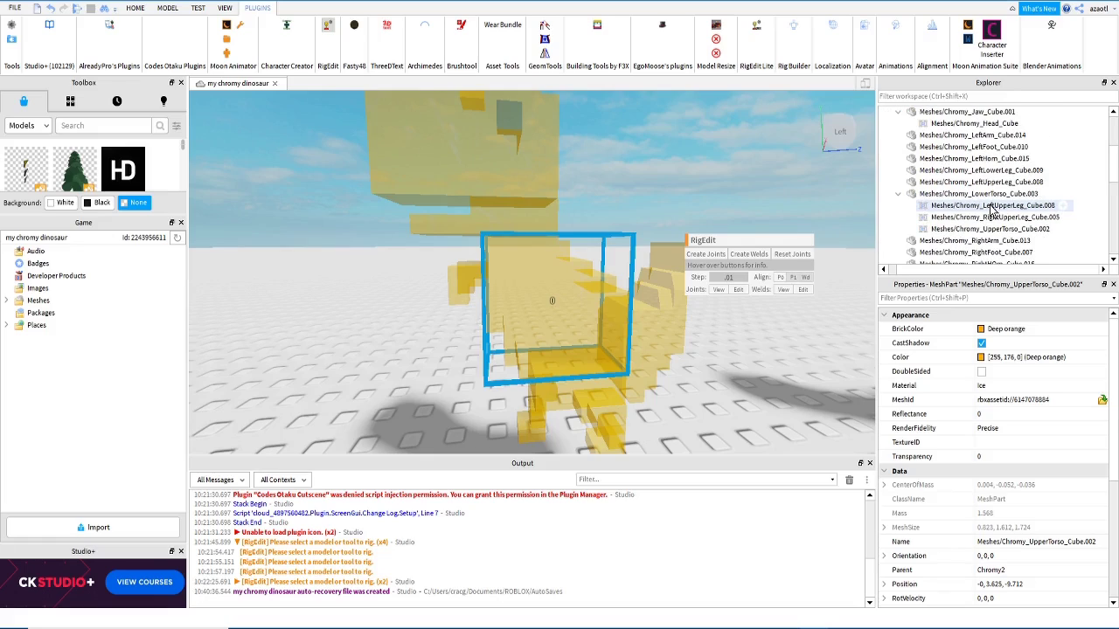
pyautogui.scroll(1, 992, 209)
pyautogui.keyDown('ctrl'); pyautogui.click(972, 134); pyautogui.keyUp('ctrl')
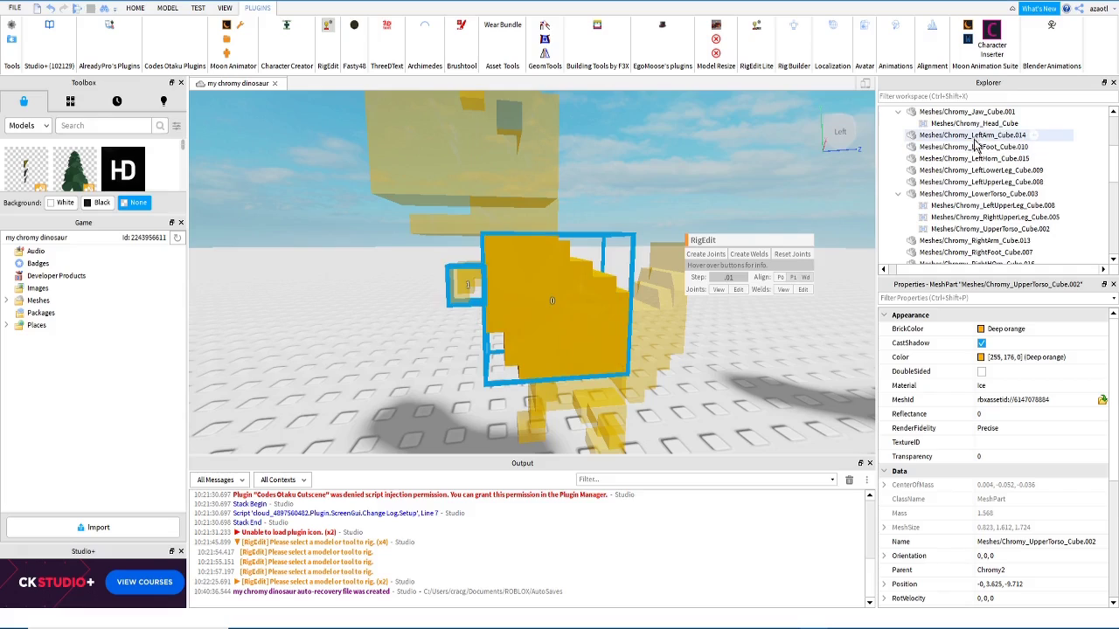
pyautogui.click(707, 254)
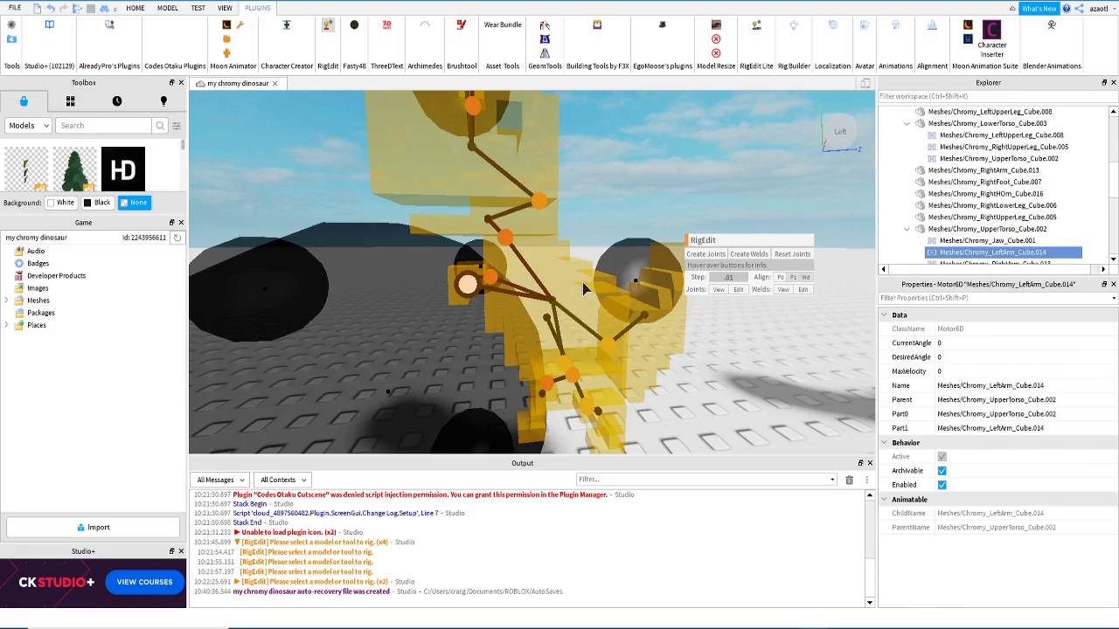
pyautogui.moveTo(638, 281); pyautogui.dragTo(633, 281)
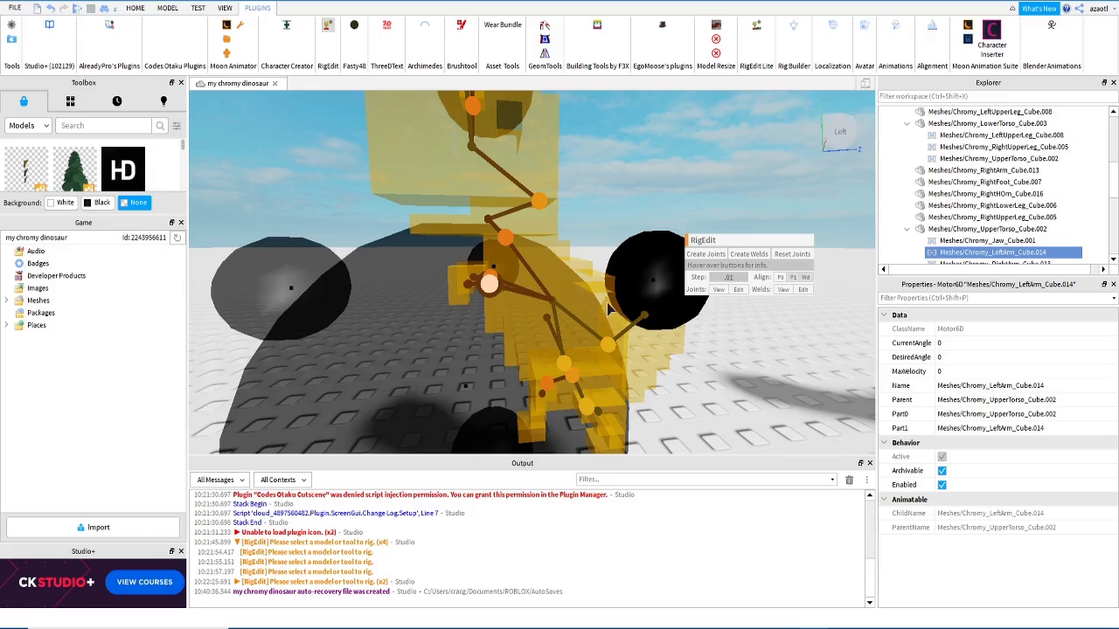
pyautogui.moveTo(607, 309); pyautogui.dragTo(658, 301, button='right')
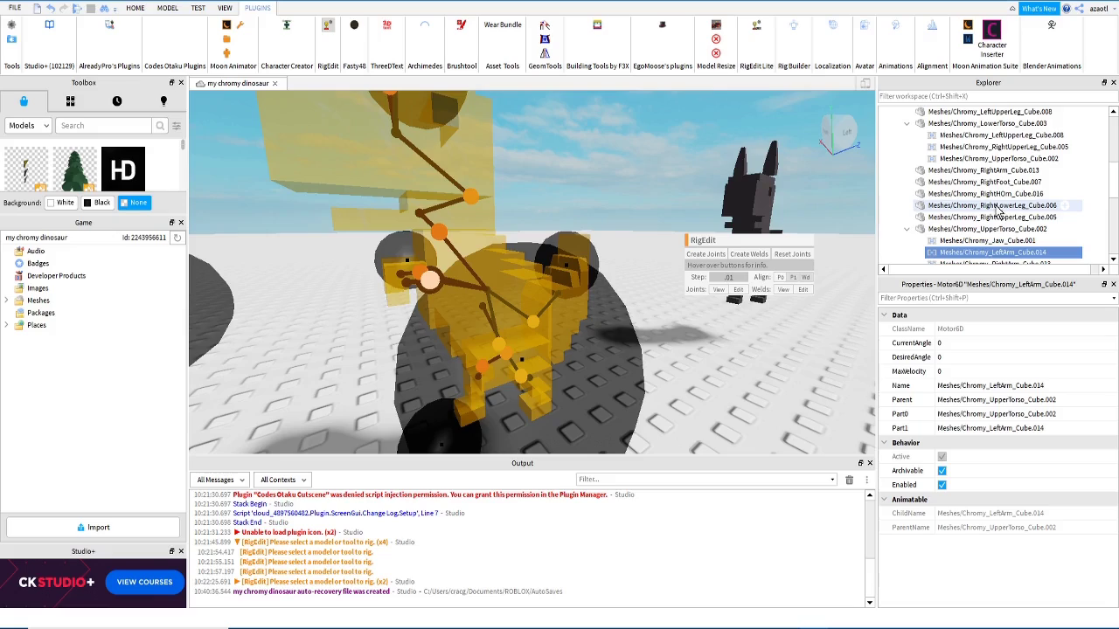
# Step: Review the Chromy2 parts and their existing joints to find which parts still need one
pyautogui.scroll(-1, 1001, 219)
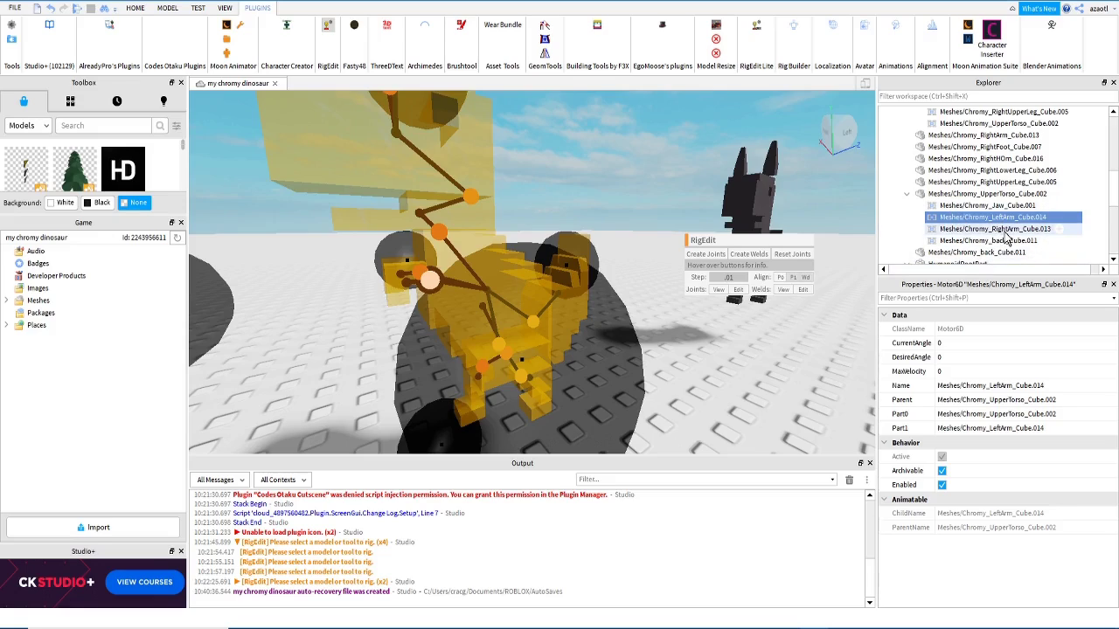
pyautogui.scroll(-1, 1003, 232)
pyautogui.scroll(2, 997, 225)
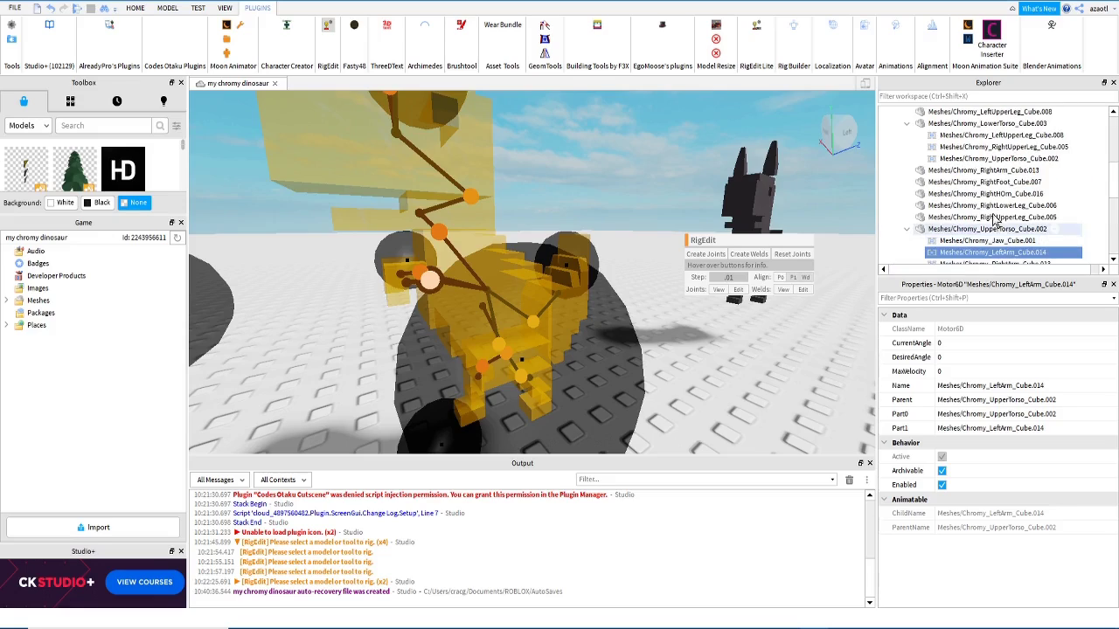
pyautogui.click(993, 170)
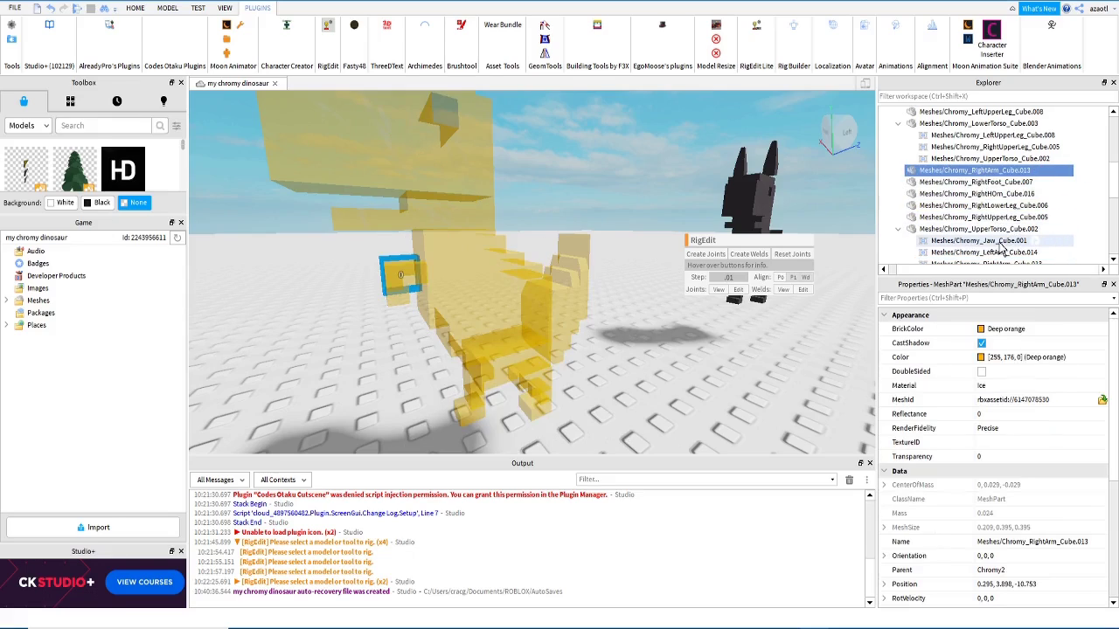
pyautogui.moveTo(578, 304)
pyautogui.mouseDown(button='right')
pyautogui.moveTo(556, 316)
pyautogui.moveTo(574, 305)
pyautogui.mouseUp(button='right')
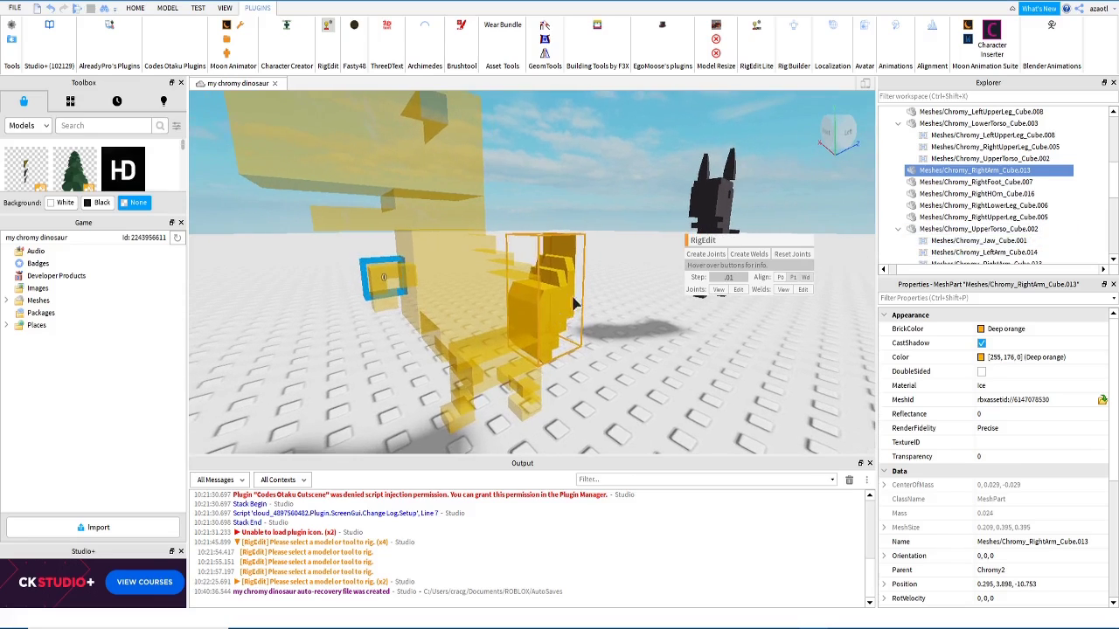
pyautogui.scroll(2, 1014, 188)
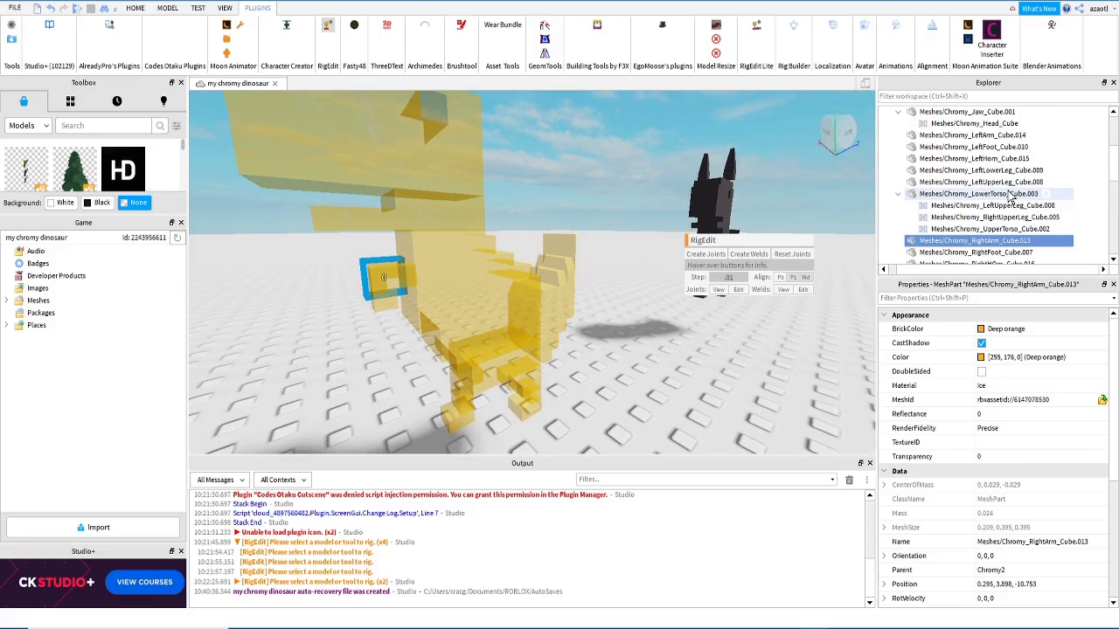
pyautogui.scroll(1, 1005, 194)
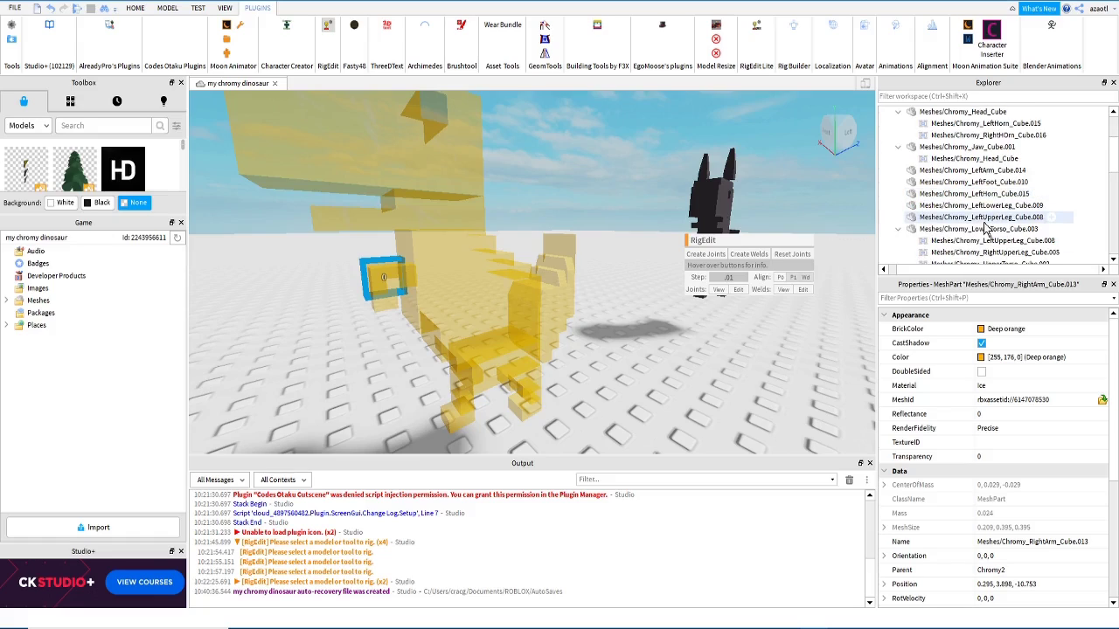
pyautogui.scroll(-3, 992, 229)
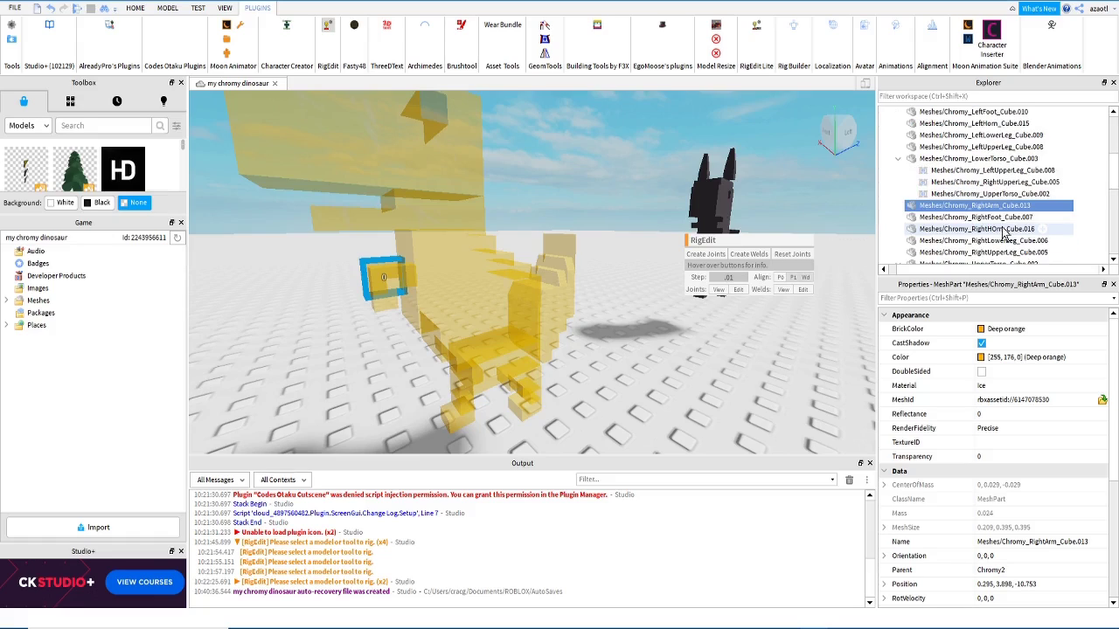
pyautogui.scroll(-1, 1005, 229)
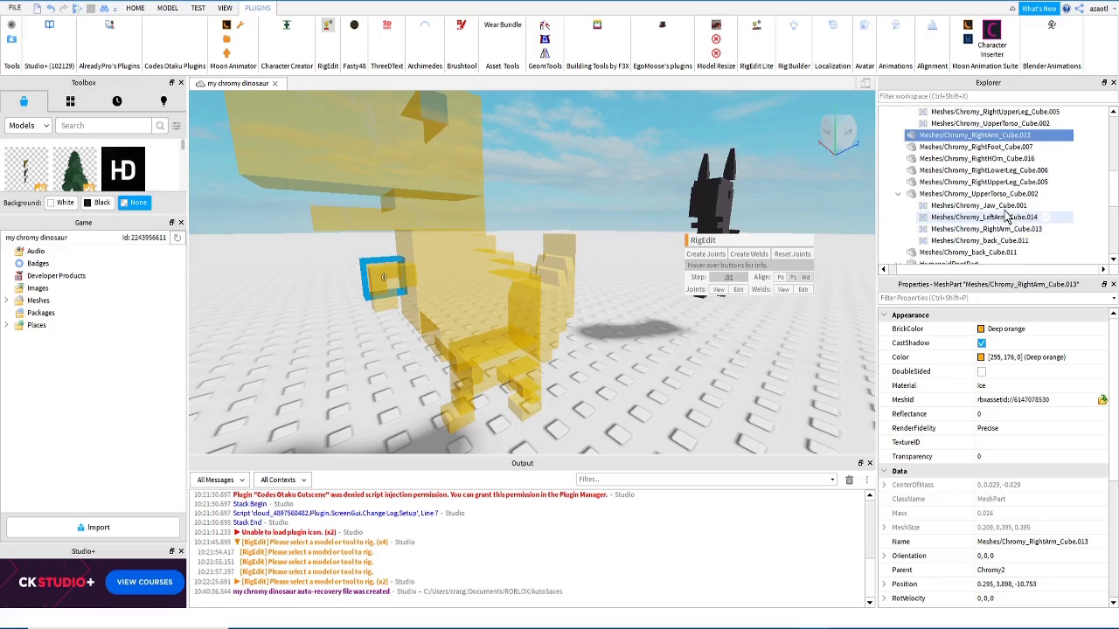
pyautogui.scroll(-1, 1014, 240)
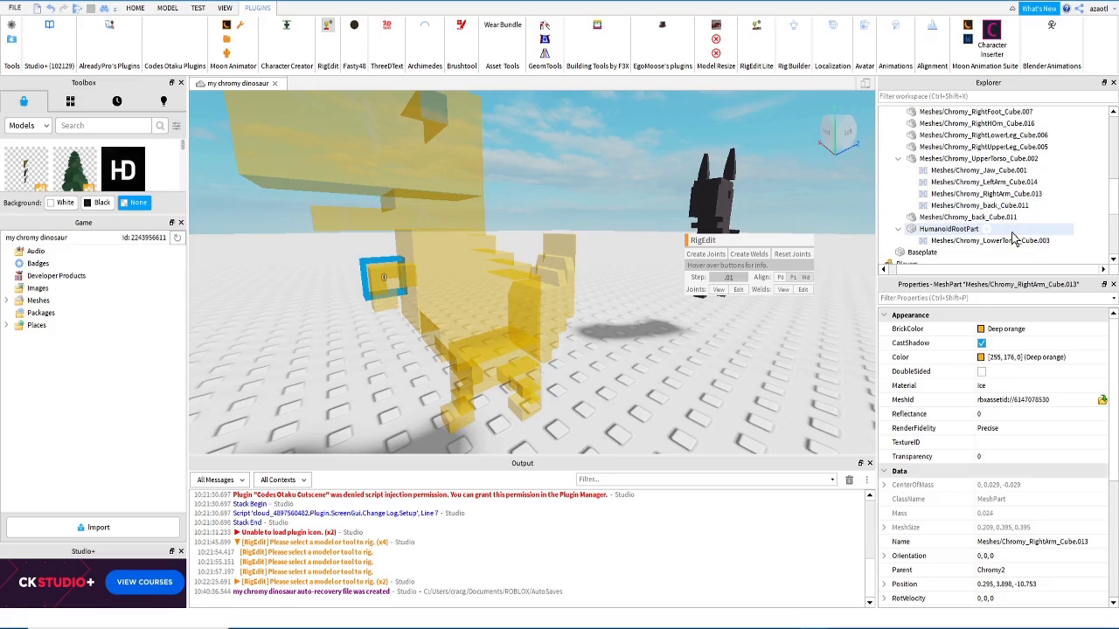
pyautogui.scroll(-1, 1012, 242)
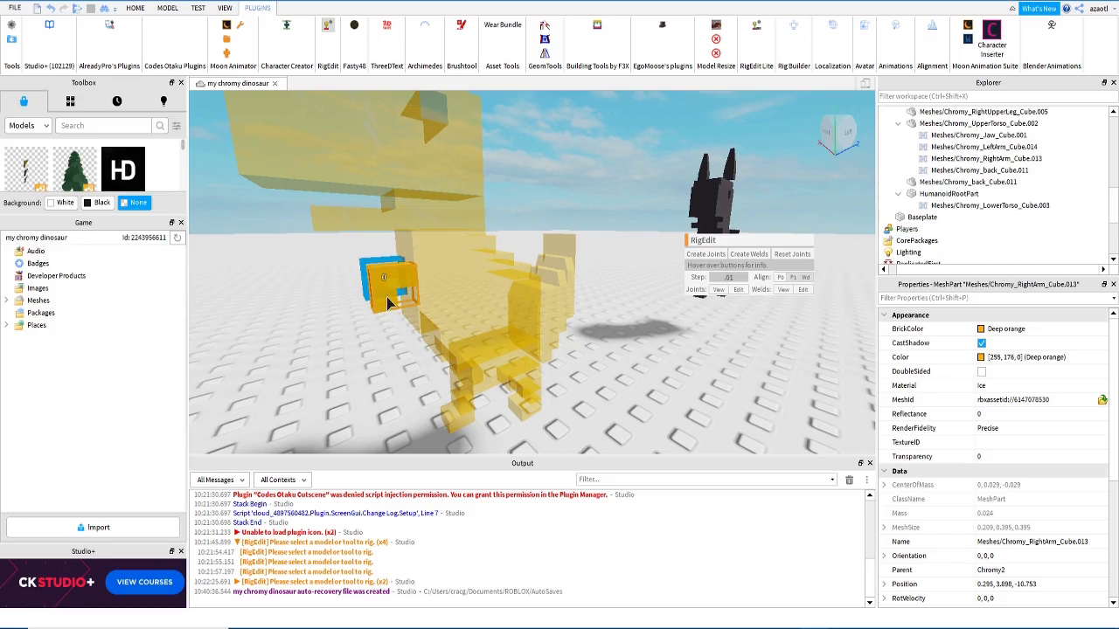
# Step: Create a joint from Chromy_LeftUpperLeg_Cube.008 to Chromy_LeftLowerLeg_Cube.009
pyautogui.press('a')
pyautogui.moveTo(388, 306); pyautogui.dragTo(385, 310, button='right')
pyautogui.moveTo(596, 291); pyautogui.dragTo(614, 320, button='right')
pyautogui.click(541, 258)
pyautogui.click(622, 202)
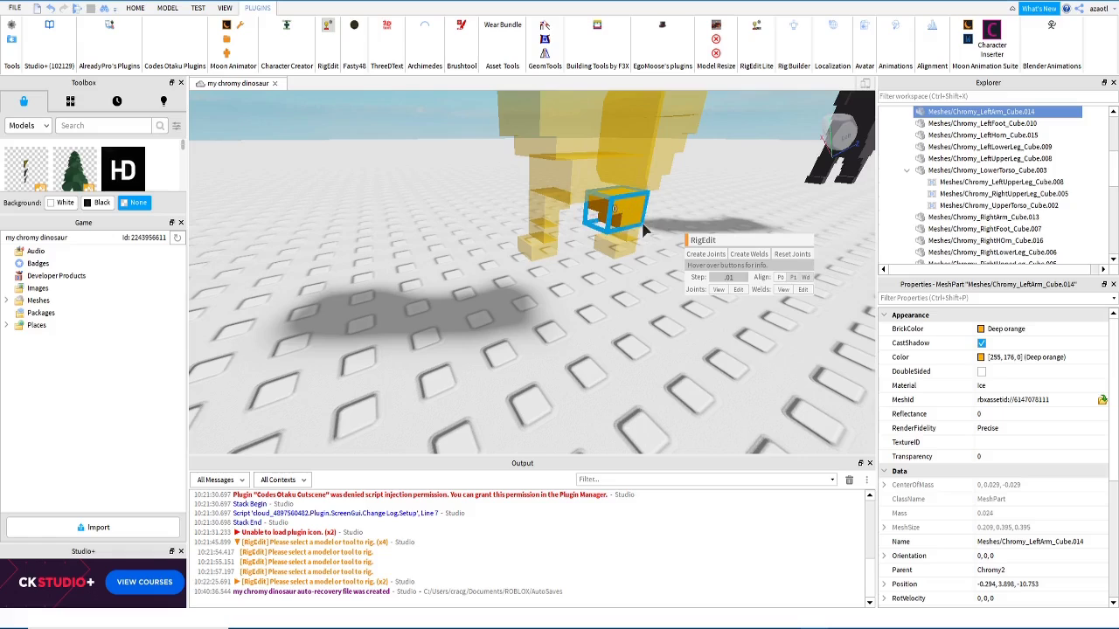
pyautogui.moveTo(609, 274); pyautogui.dragTo(610, 273, button='right')
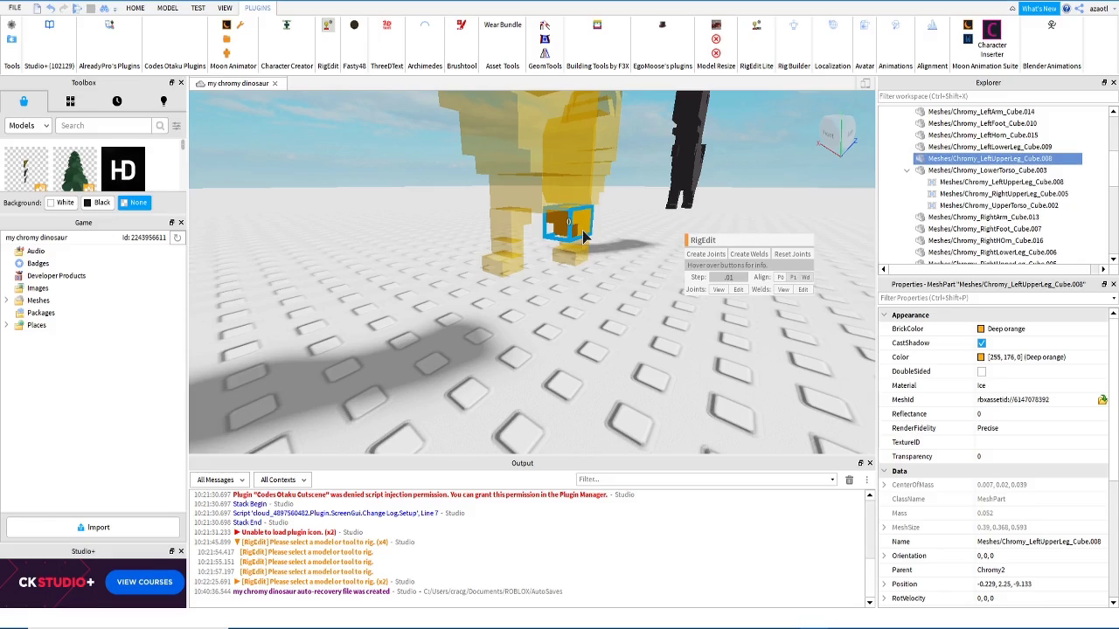
pyautogui.click(583, 245)
pyautogui.click(581, 230)
pyautogui.keyDown('ctrl'); pyautogui.click(584, 245); pyautogui.keyUp('ctrl')
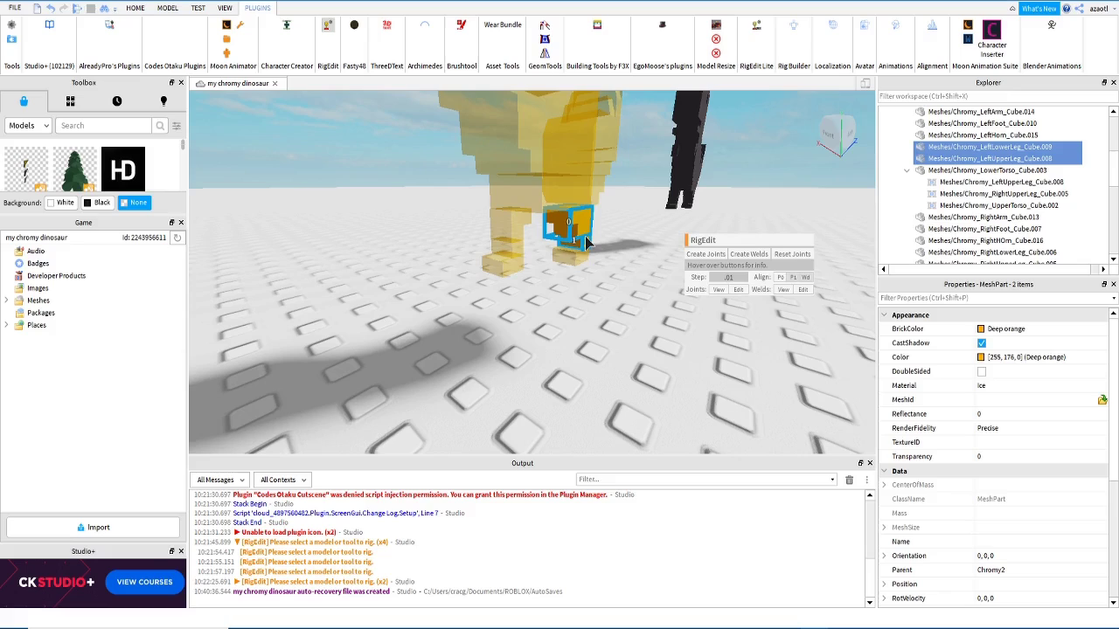
pyautogui.moveTo(590, 247); pyautogui.dragTo(680, 254, button='right')
pyautogui.click(699, 254)
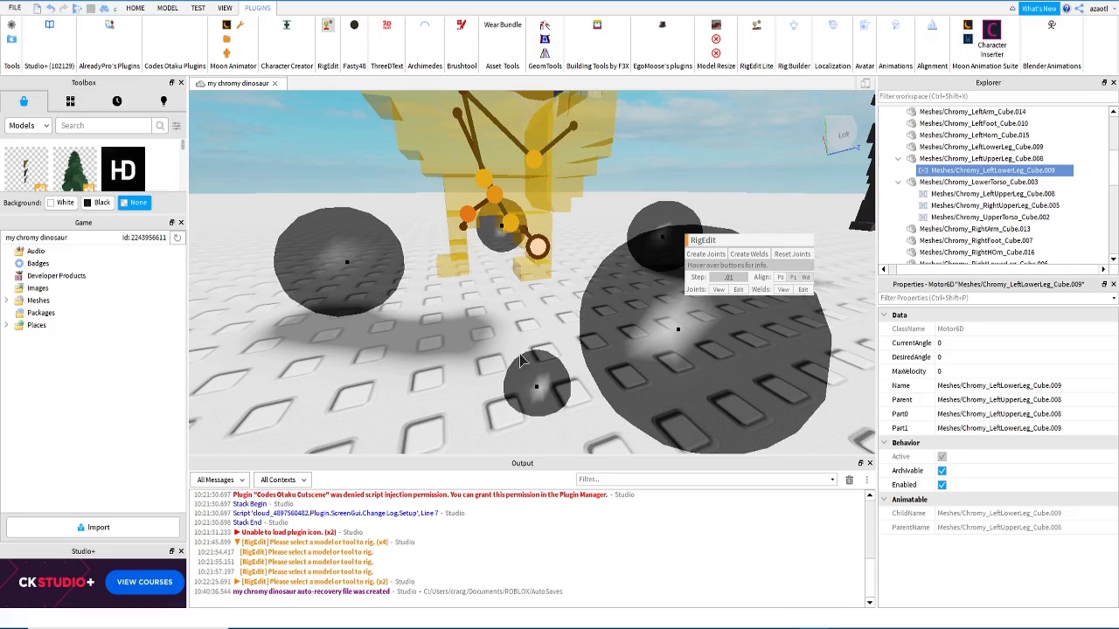
# Step: Create a joint from Chromy_RightUpperLeg_Cube.005 to Chromy_RightLowerLeg_Cube.006 and move it up to the knee
pyautogui.moveTo(486, 359); pyautogui.dragTo(554, 353, button='right')
pyautogui.scroll(5, 487, 362)
pyautogui.scroll(-5, 486, 363)
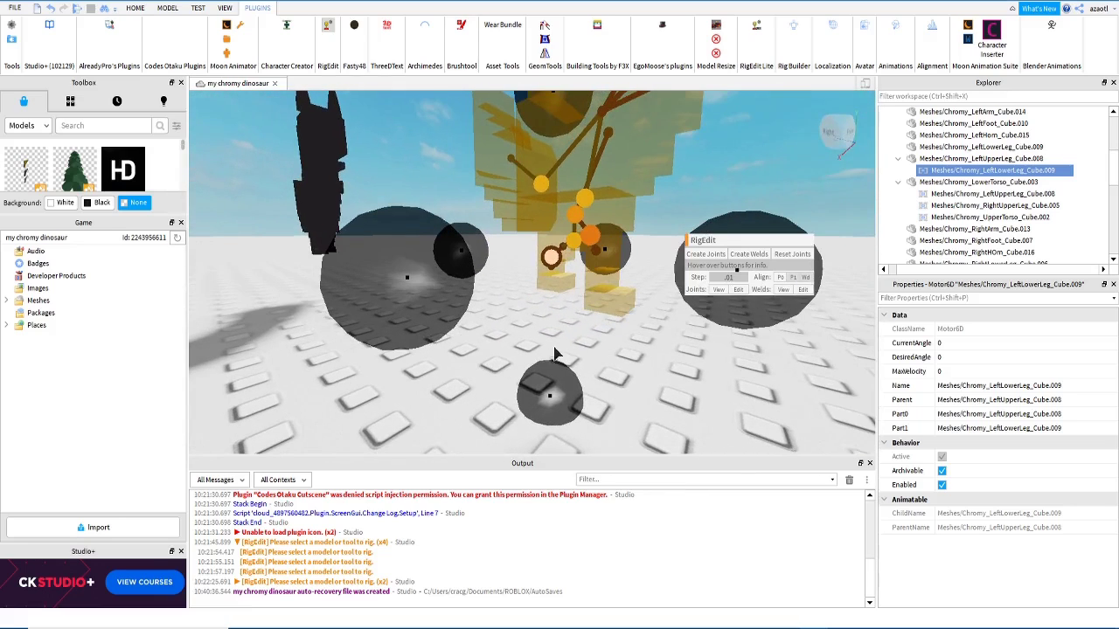
pyautogui.click(602, 343)
pyautogui.click(607, 248)
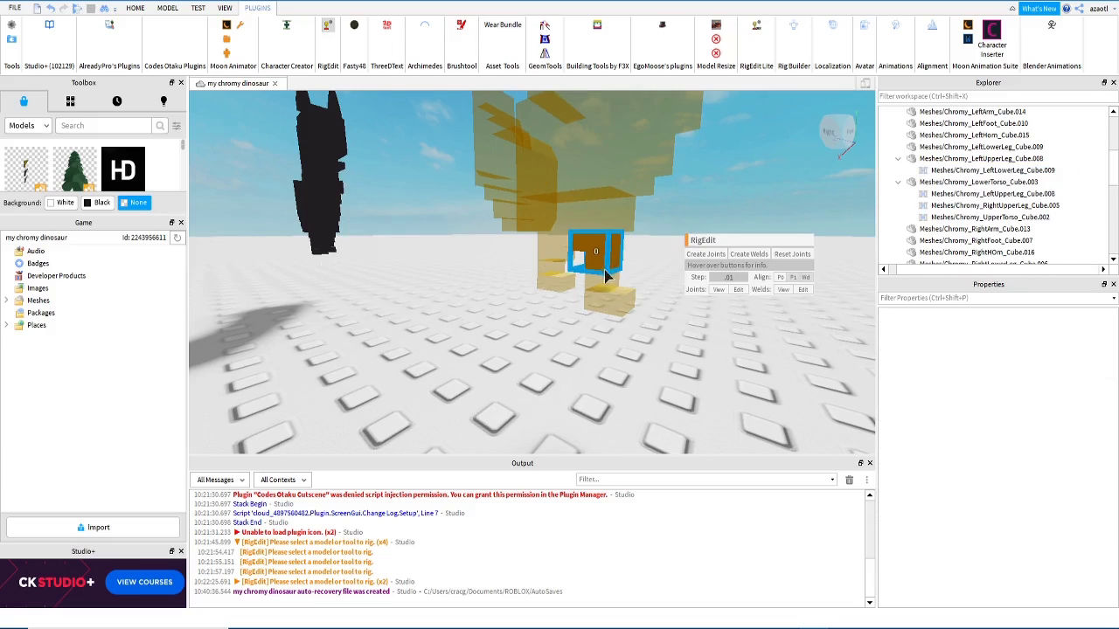
pyautogui.click(612, 290)
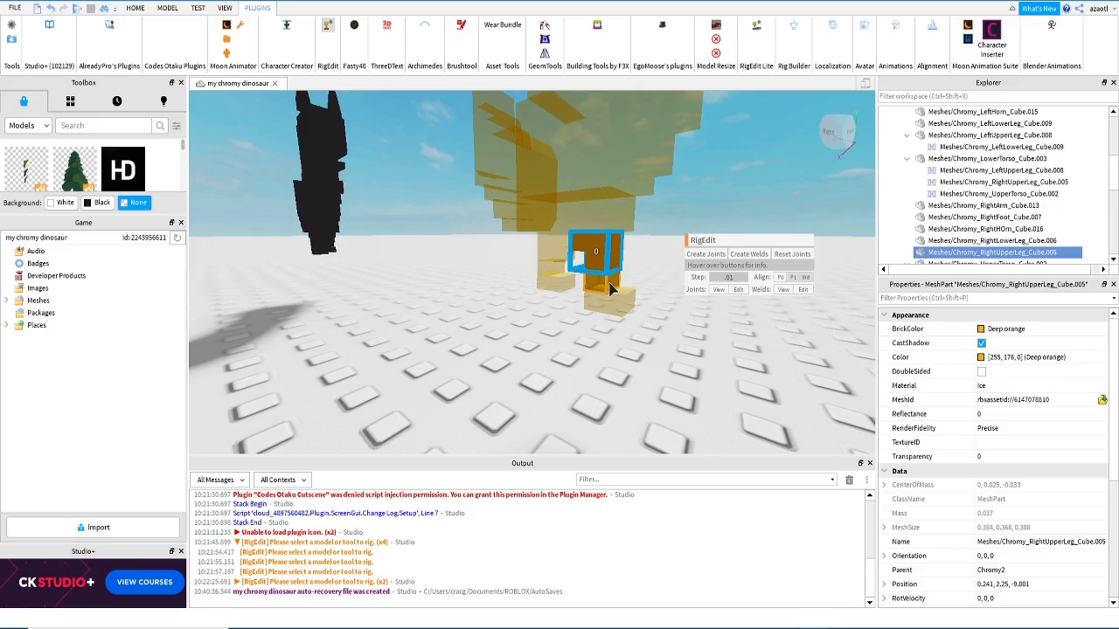
pyautogui.keyDown('ctrl'); pyautogui.click(603, 345); pyautogui.keyUp('ctrl')
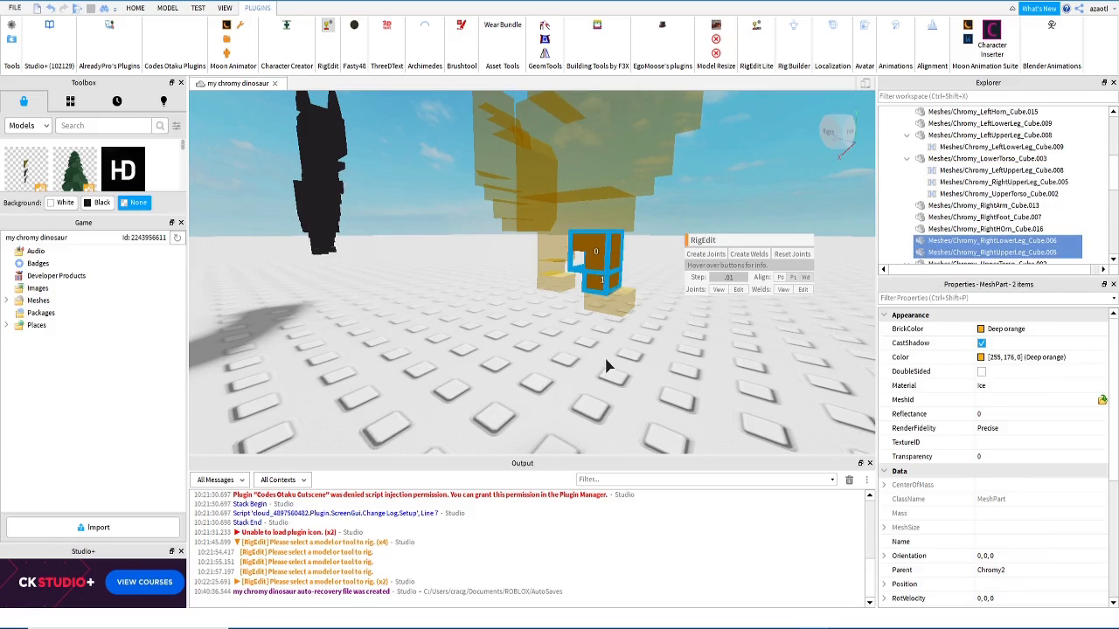
pyautogui.click(701, 254)
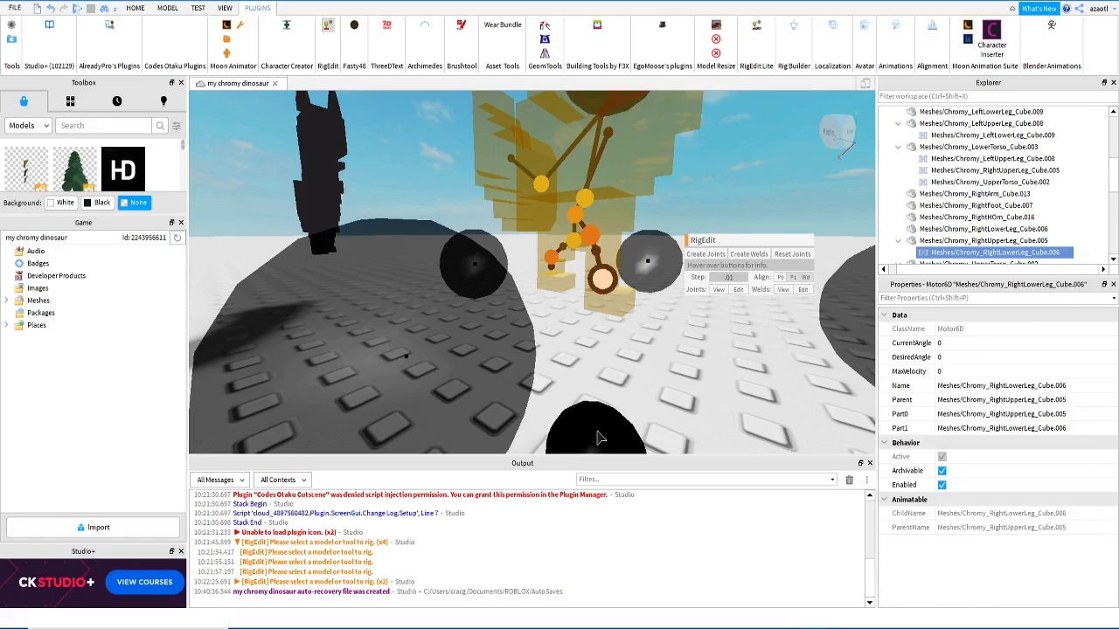
pyautogui.moveTo(598, 434); pyautogui.dragTo(598, 419)
pyautogui.moveTo(612, 379); pyautogui.dragTo(612, 379, button='right')
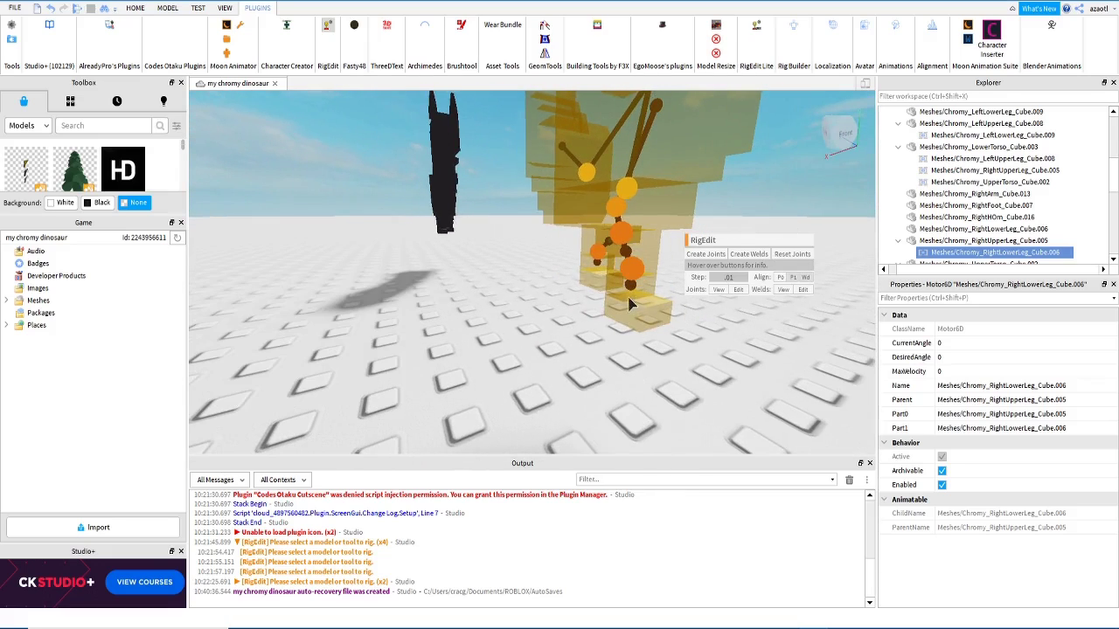
# Step: Create a joint from Chromy_RightLowerLeg_Cube.006 to Chromy_RightFoot_Cube.007 and move it back and up to the ankle
pyautogui.click(647, 321)
pyautogui.click(644, 325)
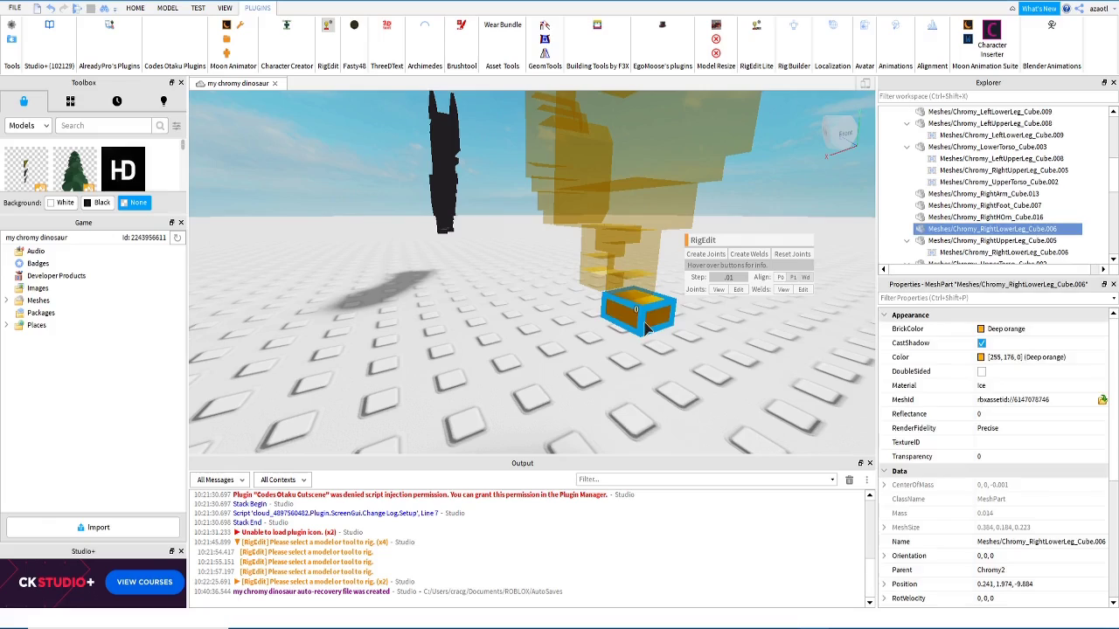
pyautogui.click(637, 293)
pyautogui.keyDown('shift'); pyautogui.click(648, 329); pyautogui.keyUp('shift')
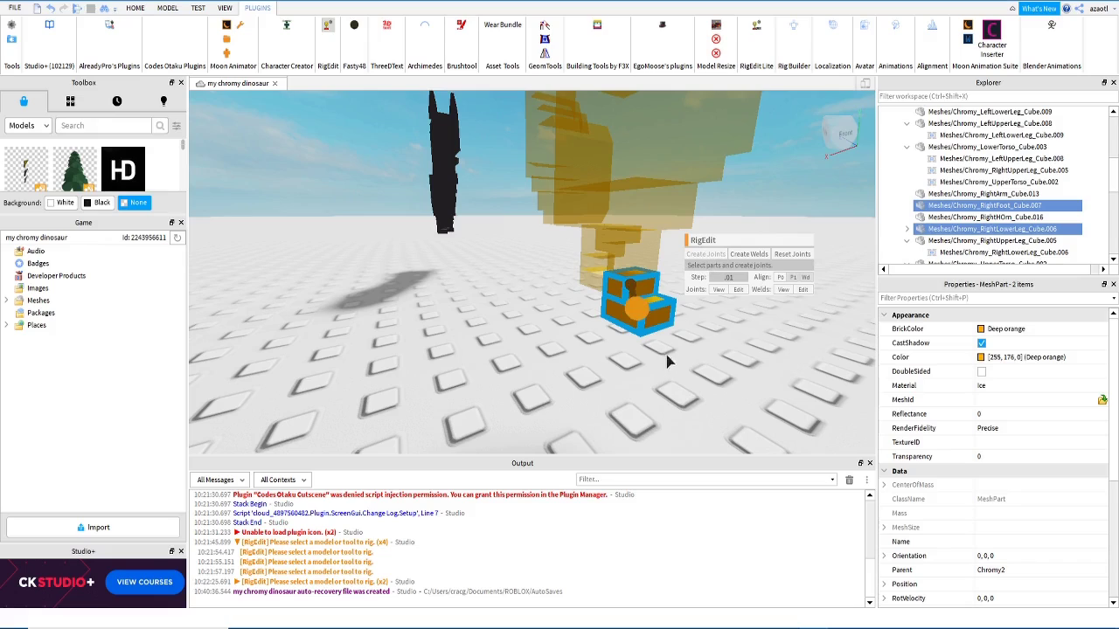
pyautogui.moveTo(671, 362); pyautogui.dragTo(673, 362, button='right')
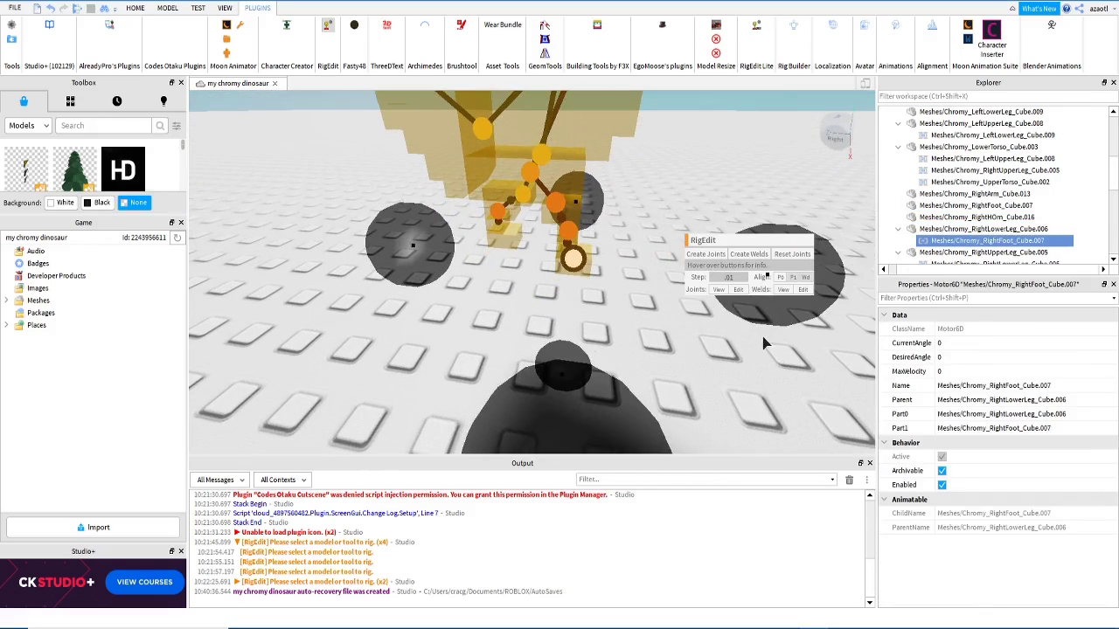
pyautogui.moveTo(773, 320)
pyautogui.mouseDown()
pyautogui.moveTo(754, 318)
pyautogui.moveTo(763, 320)
pyautogui.mouseUp()
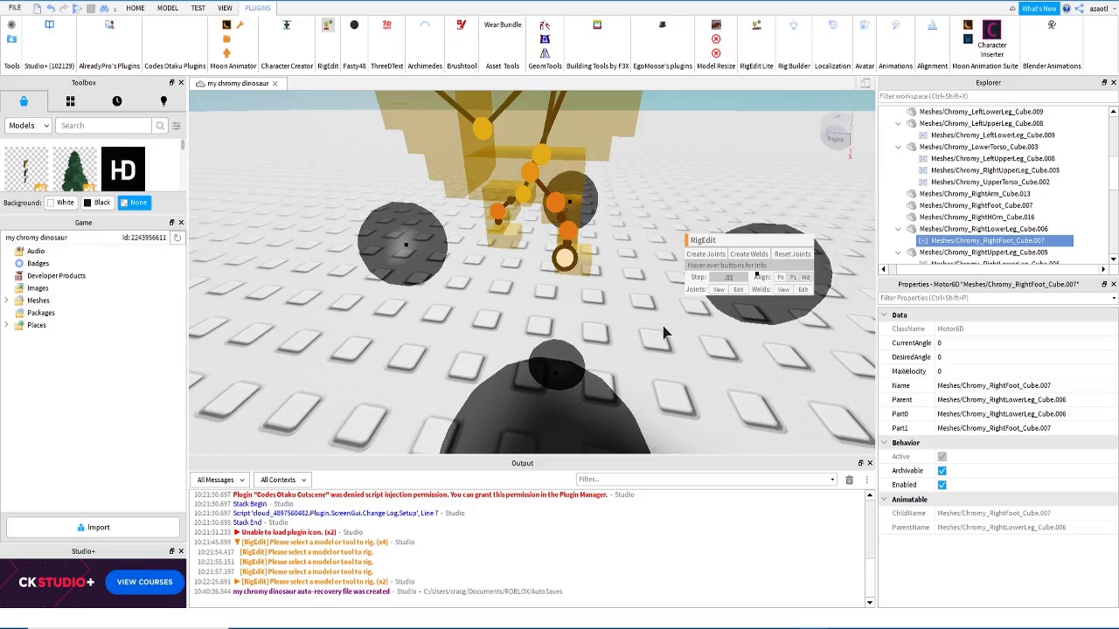
pyautogui.moveTo(664, 333); pyautogui.dragTo(665, 332, button='right')
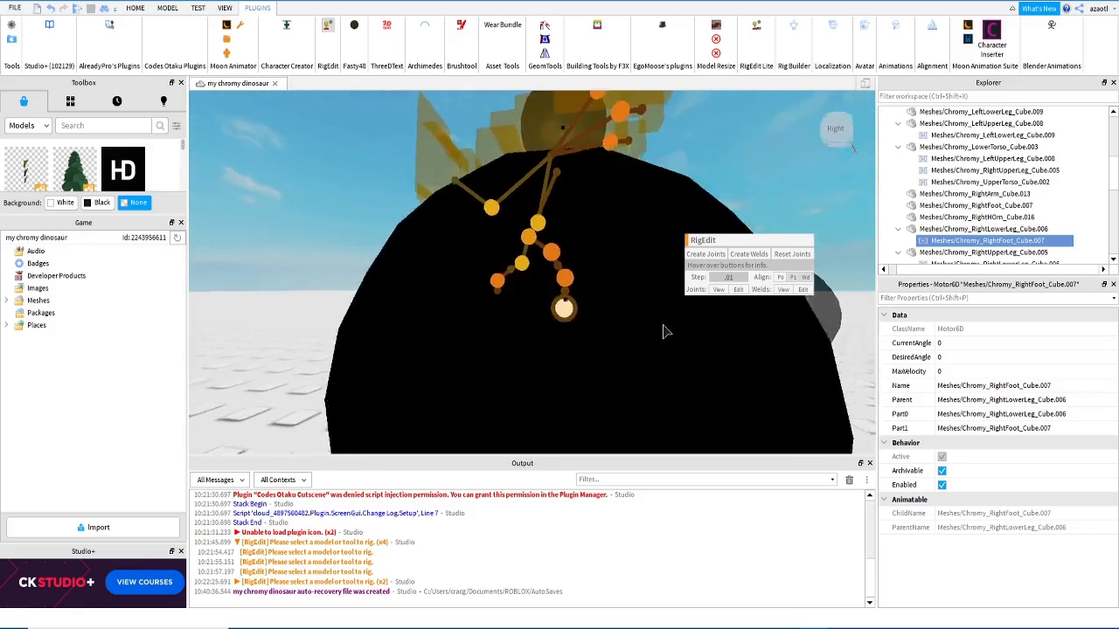
pyautogui.scroll(-5, 664, 330)
pyautogui.moveTo(530, 133); pyautogui.dragTo(530, 122)
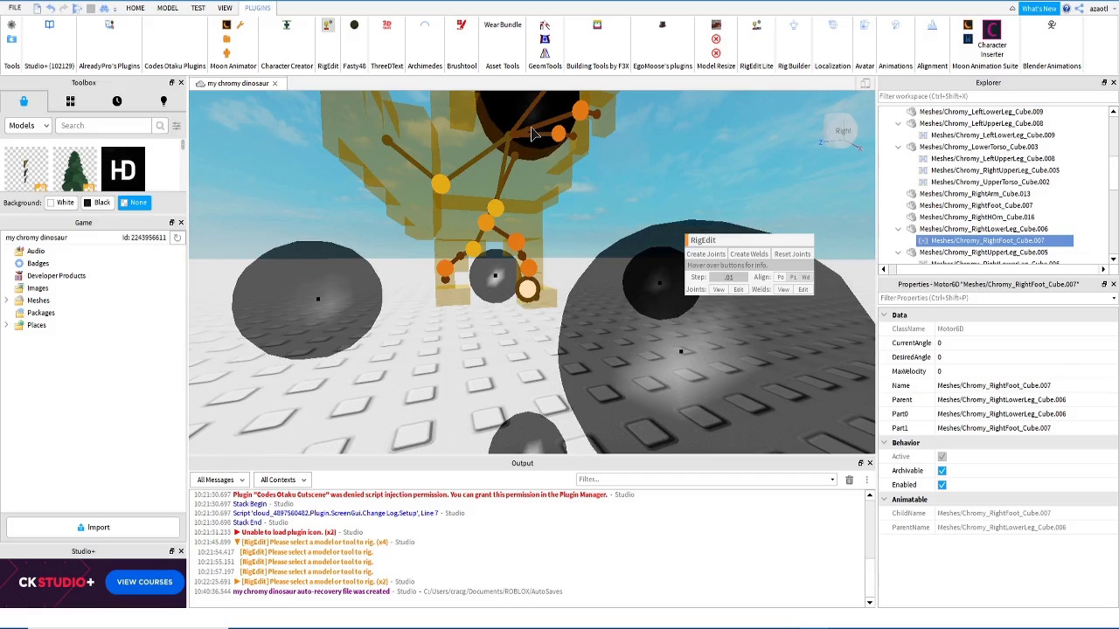
pyautogui.click(430, 340)
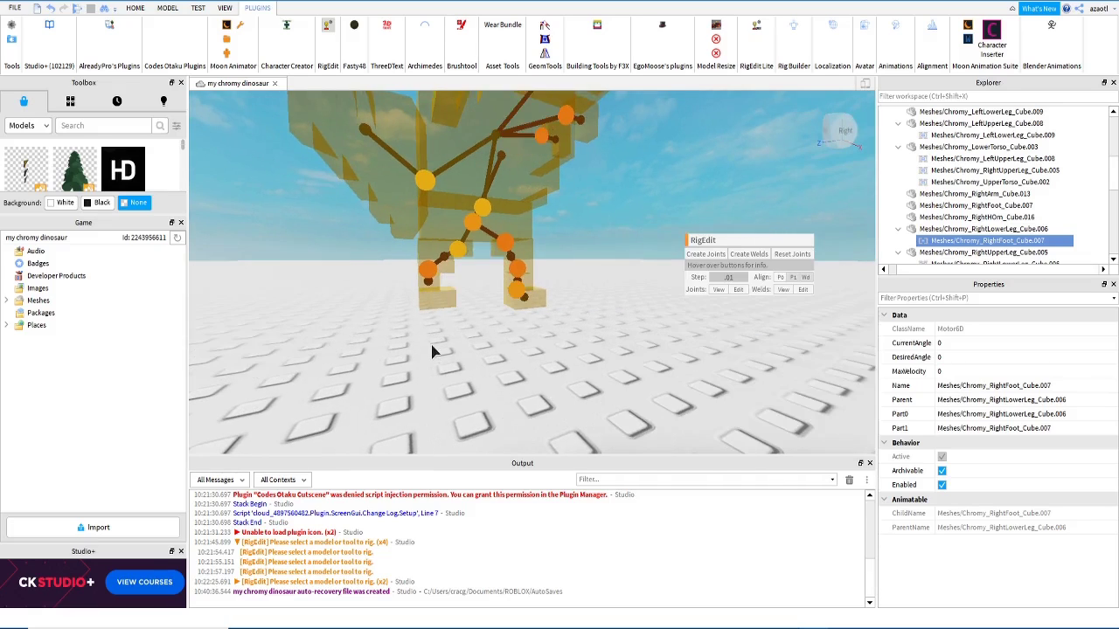
# Step: Create a joint from Chromy_LeftLowerLeg_Cube.009 to Chromy_LeftFoot_Cube.010 and place it at the ankle
pyautogui.click(458, 299)
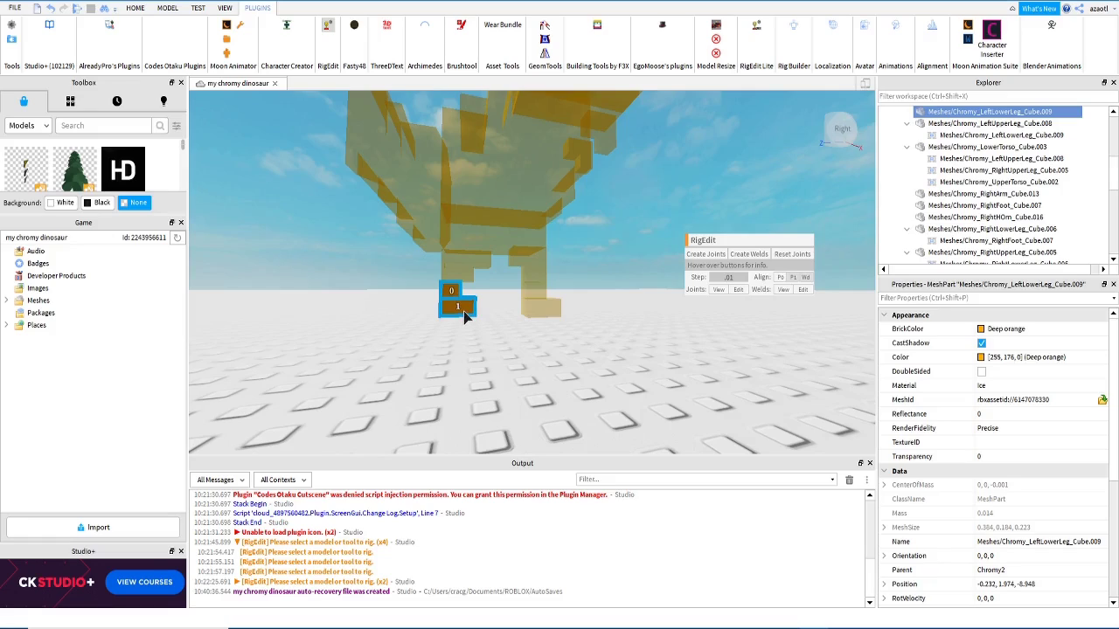
pyautogui.keyDown('ctrl'); pyautogui.click(463, 316); pyautogui.keyUp('ctrl')
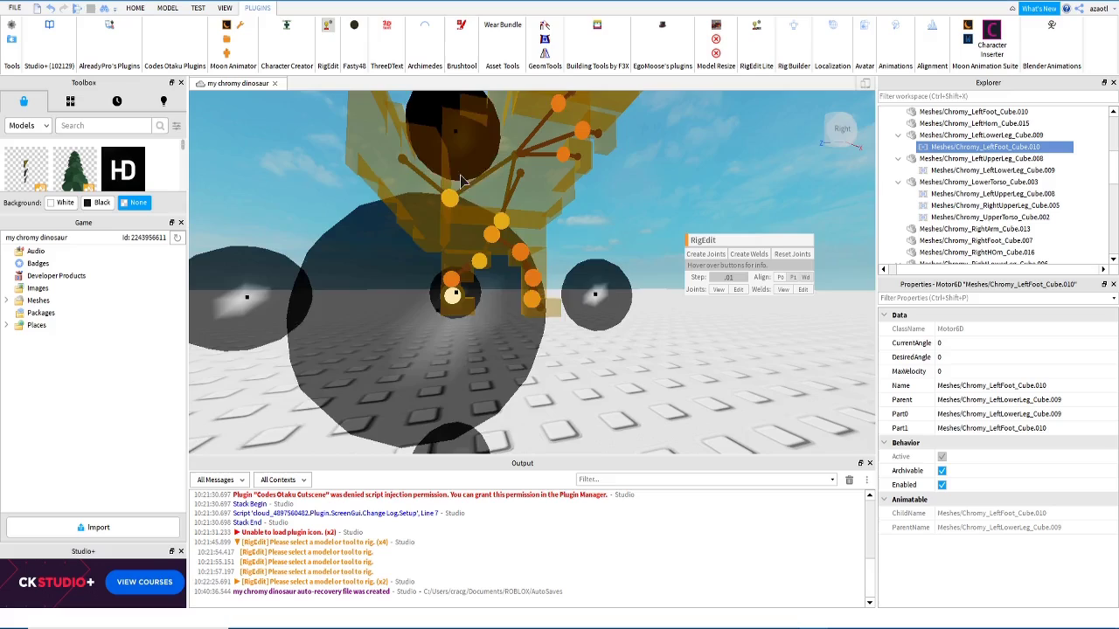
pyautogui.moveTo(499, 245); pyautogui.dragTo(501, 245, button='right')
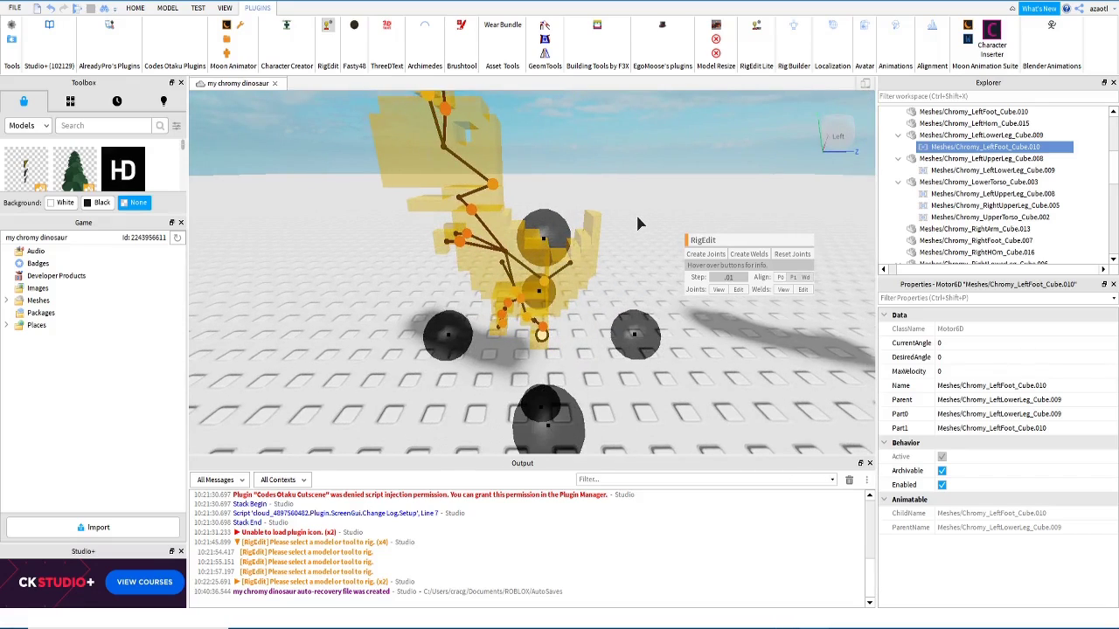
# Step: Exit RigEdit and load the Chromy2 model in the Animation Editor
pyautogui.click(328, 28)
pyautogui.moveTo(484, 332); pyautogui.dragTo(490, 327, button='right')
pyautogui.scroll(-3, 487, 325)
pyautogui.scroll(5, 915, 228)
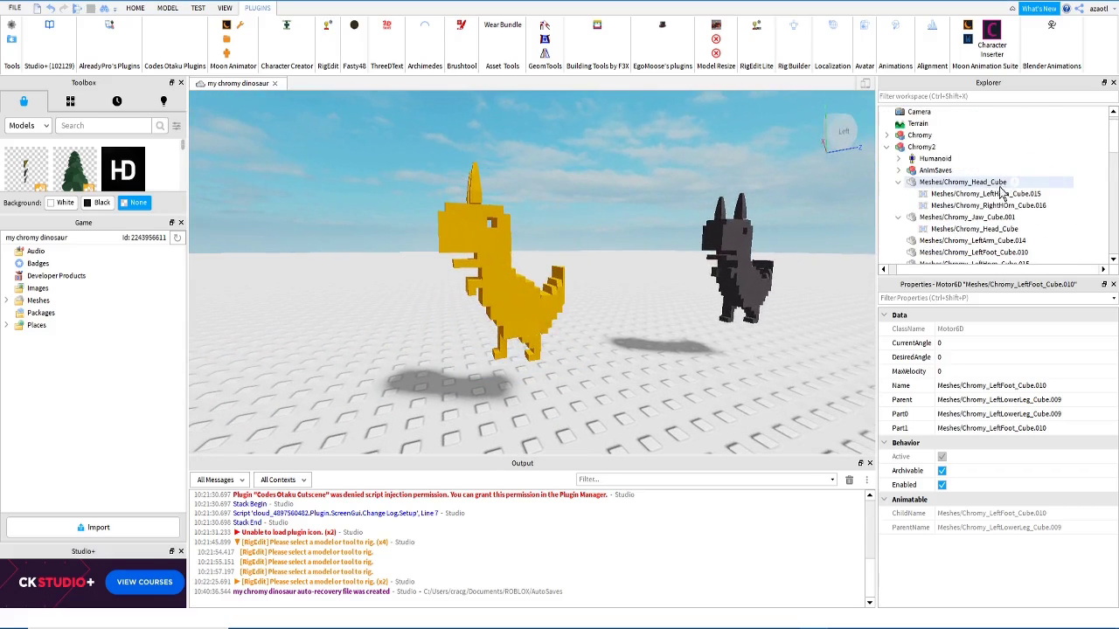
pyautogui.click(934, 158)
pyautogui.click(921, 147)
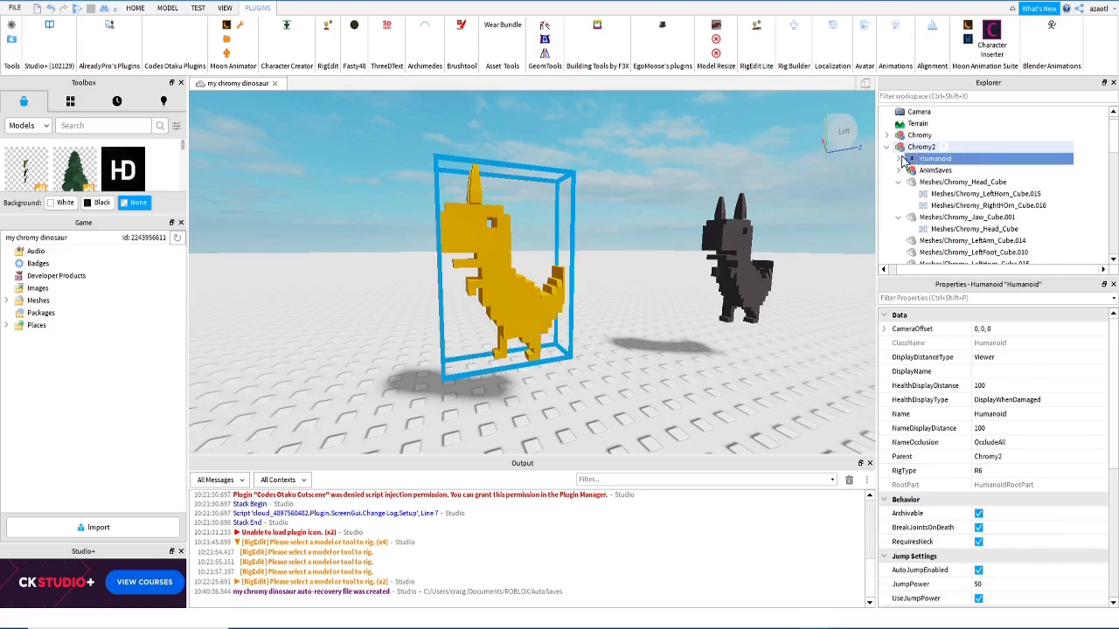
pyautogui.click(895, 33)
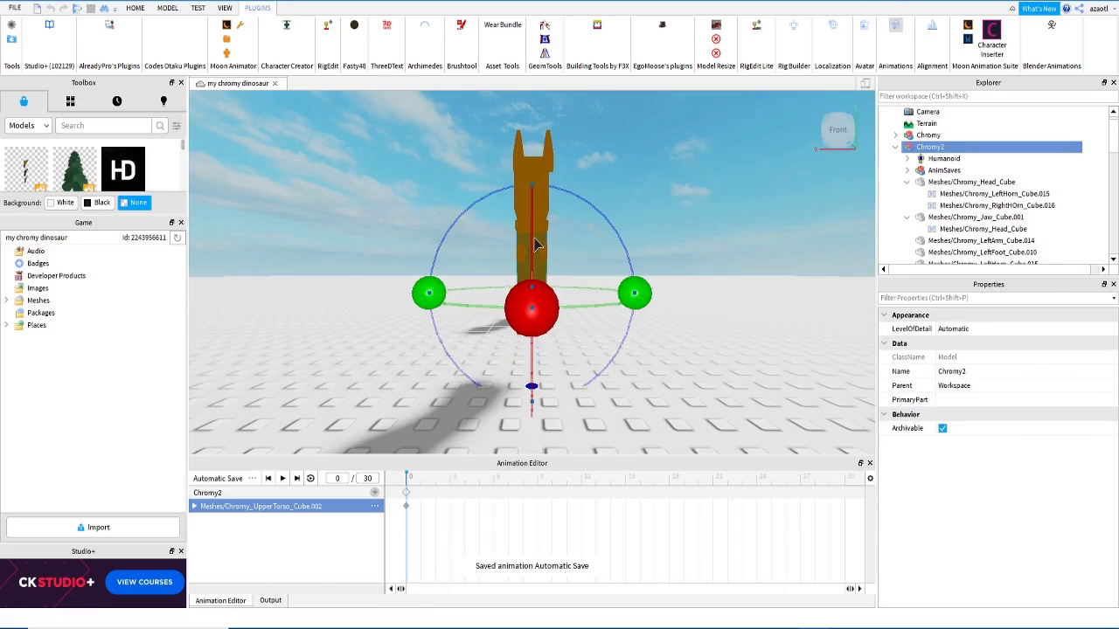
# Step: Rotate the dinosaur's upper torso, jaw and head at frame 0 to test their joints
pyautogui.moveTo(712, 372); pyautogui.dragTo(713, 371, button='right')
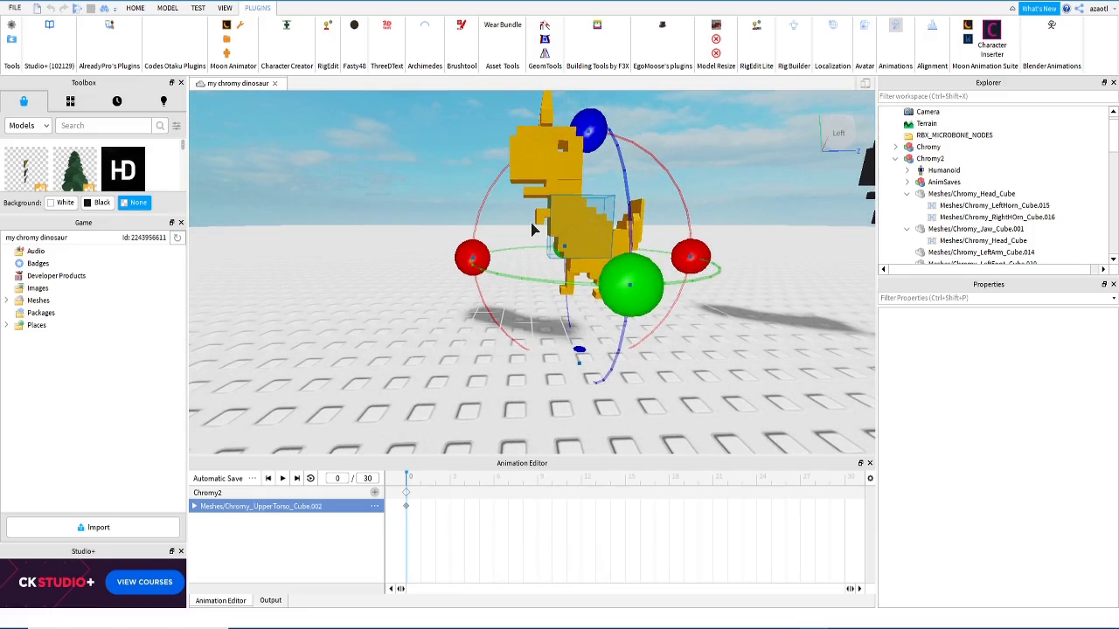
pyautogui.click(169, 7)
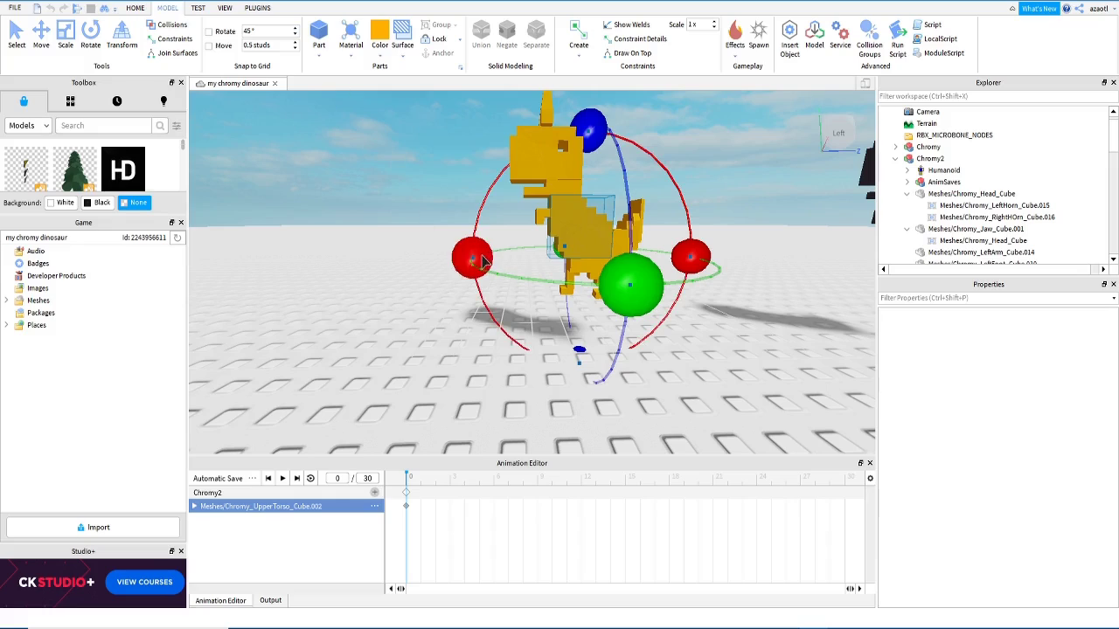
pyautogui.moveTo(483, 261); pyautogui.dragTo(505, 249)
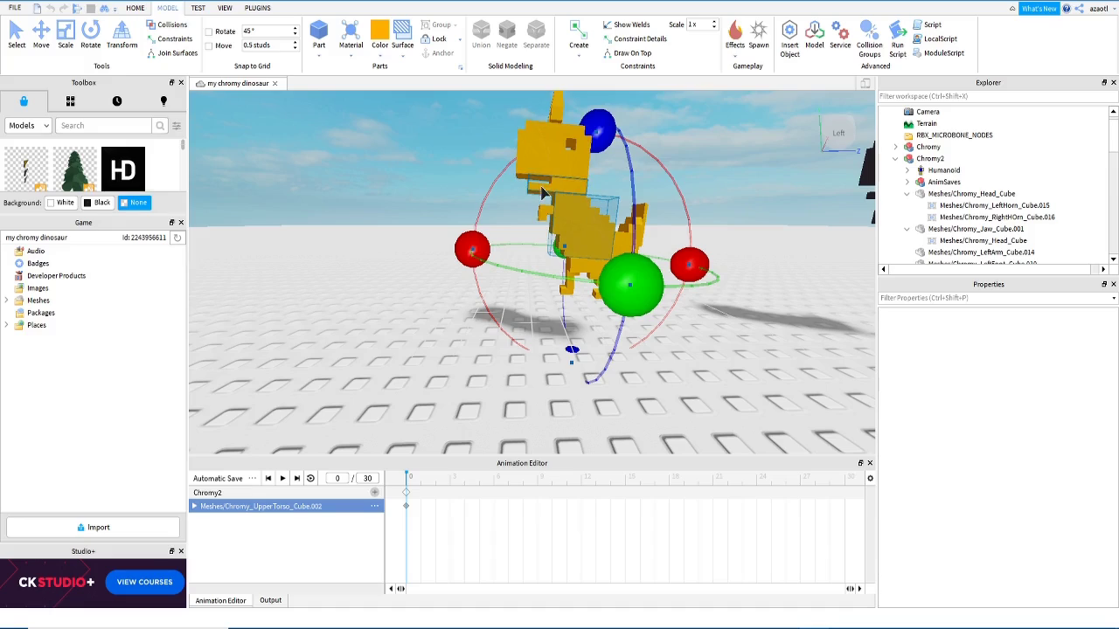
pyautogui.click(542, 193)
pyautogui.moveTo(457, 186); pyautogui.dragTo(478, 164)
pyautogui.click(521, 163)
pyautogui.moveTo(501, 204); pyautogui.dragTo(503, 206, button='right')
# Step: Rotate the left horn and the right horn backward on the head to test their joints
pyautogui.click(566, 232)
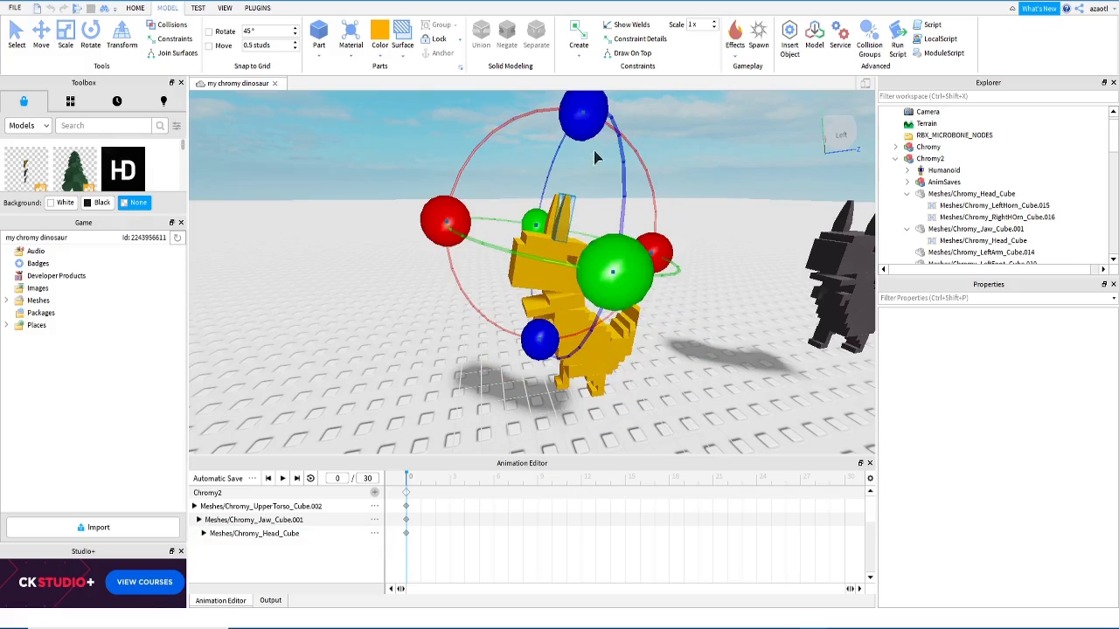
pyautogui.moveTo(443, 231); pyautogui.dragTo(441, 225)
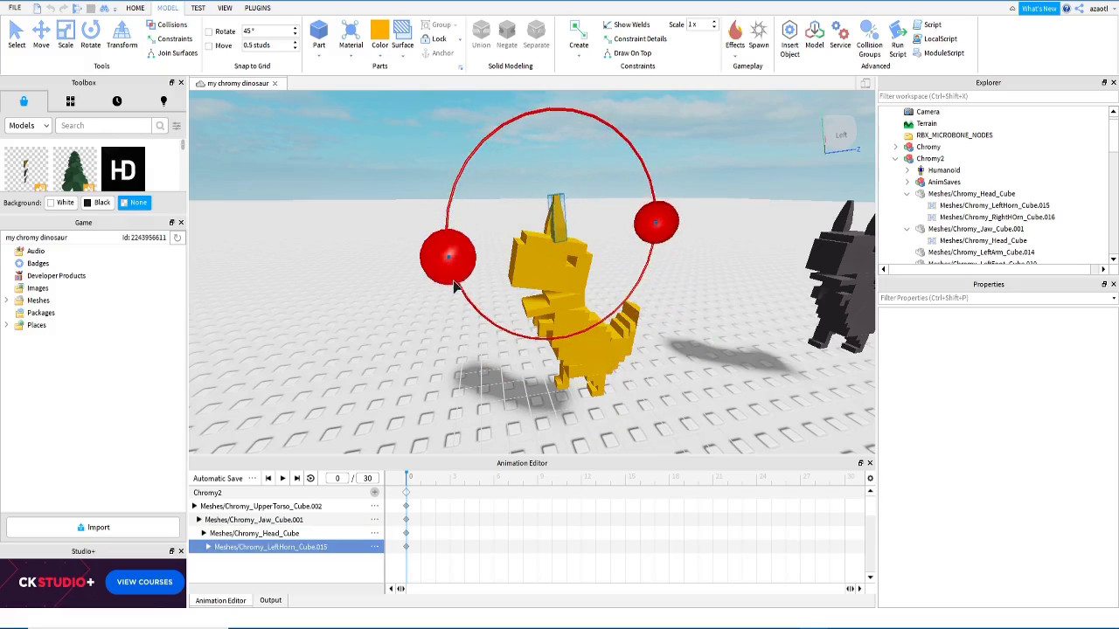
pyautogui.moveTo(454, 288); pyautogui.dragTo(459, 168)
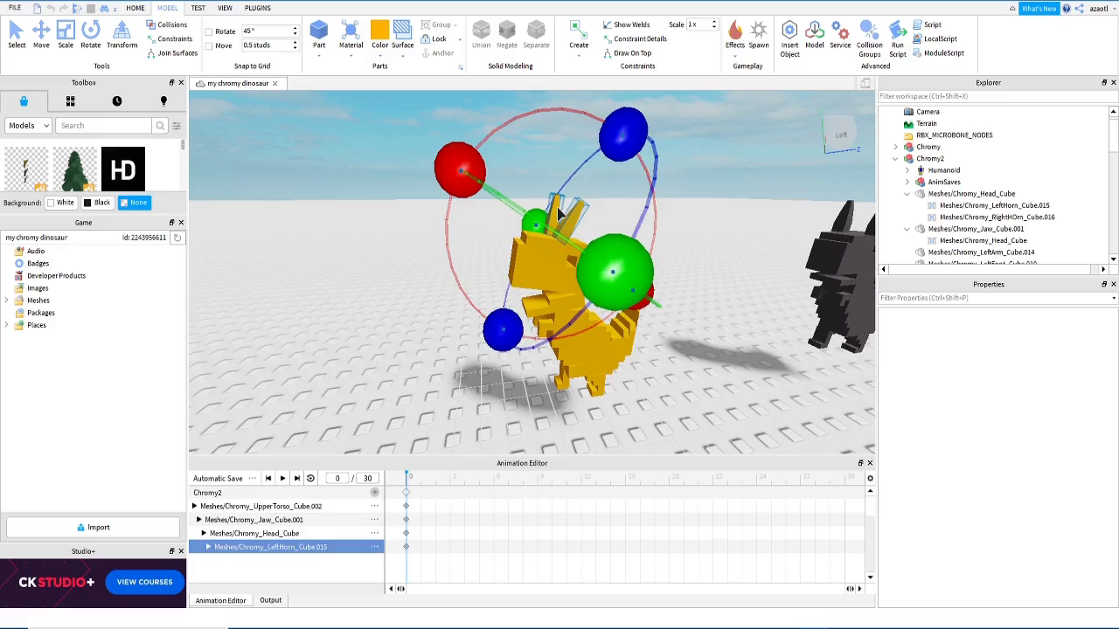
pyautogui.click(557, 214)
pyautogui.moveTo(452, 224); pyautogui.dragTo(479, 173)
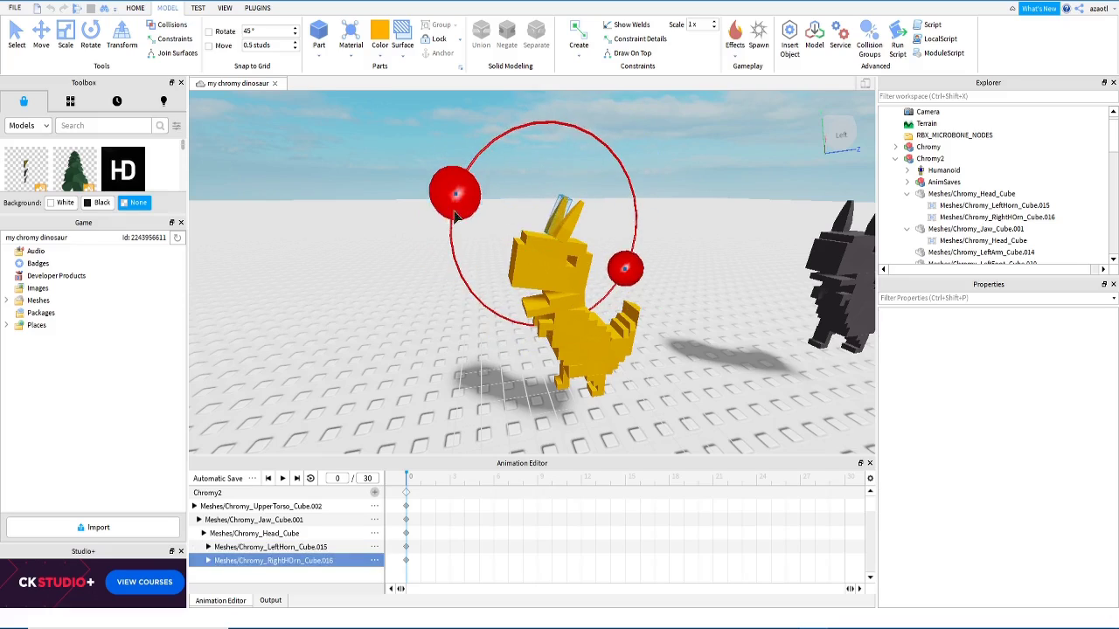
pyautogui.moveTo(454, 210); pyautogui.dragTo(451, 222)
# Step: Rotate the dinosaur's back part and both upper legs to test their joints
pyautogui.scroll(2, 536, 317)
pyautogui.moveTo(537, 317)
pyautogui.mouseDown(button='right')
pyautogui.moveTo(490, 288)
pyautogui.moveTo(537, 324)
pyautogui.mouseUp(button='right')
pyautogui.click(612, 363)
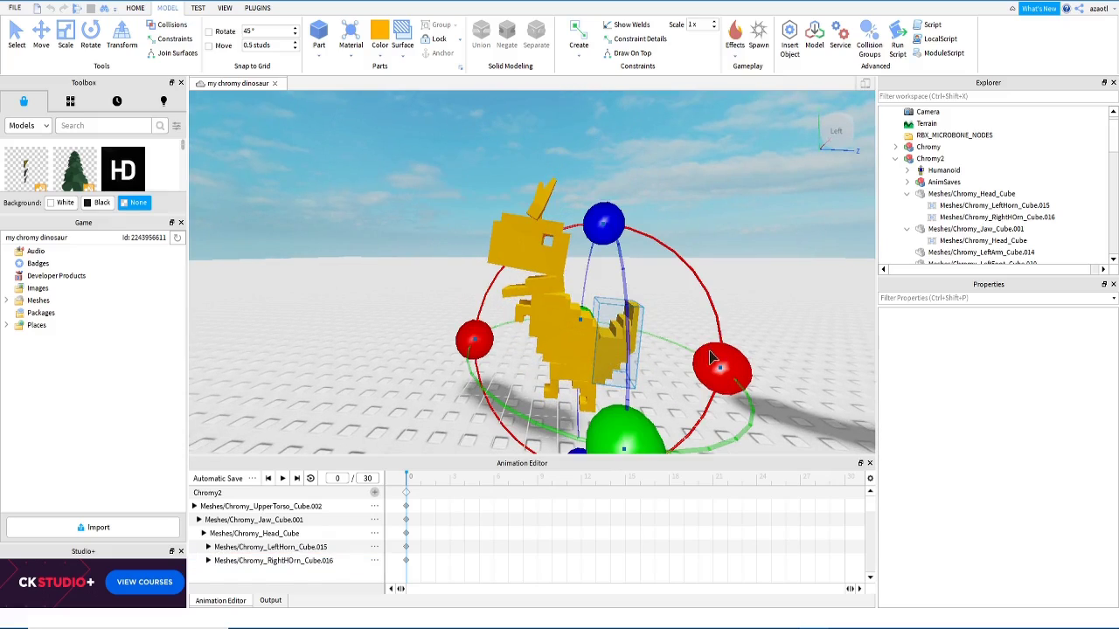
pyautogui.moveTo(710, 358)
pyautogui.mouseDown()
pyautogui.moveTo(712, 325)
pyautogui.moveTo(704, 381)
pyautogui.moveTo(704, 305)
pyautogui.moveTo(702, 383)
pyautogui.moveTo(701, 365)
pyautogui.mouseUp()
pyautogui.moveTo(592, 354); pyautogui.dragTo(582, 351, button='right')
pyautogui.click(491, 347)
pyautogui.moveTo(504, 367); pyautogui.dragTo(587, 354, button='right')
pyautogui.moveTo(563, 343); pyautogui.dragTo(531, 353)
pyautogui.click(454, 347)
pyautogui.moveTo(457, 342); pyautogui.dragTo(457, 342, button='right')
# Step: Rotate Chromy_Jaw_Cube.001 sideways so the head and horns tilt with it
pyautogui.click(410, 187)
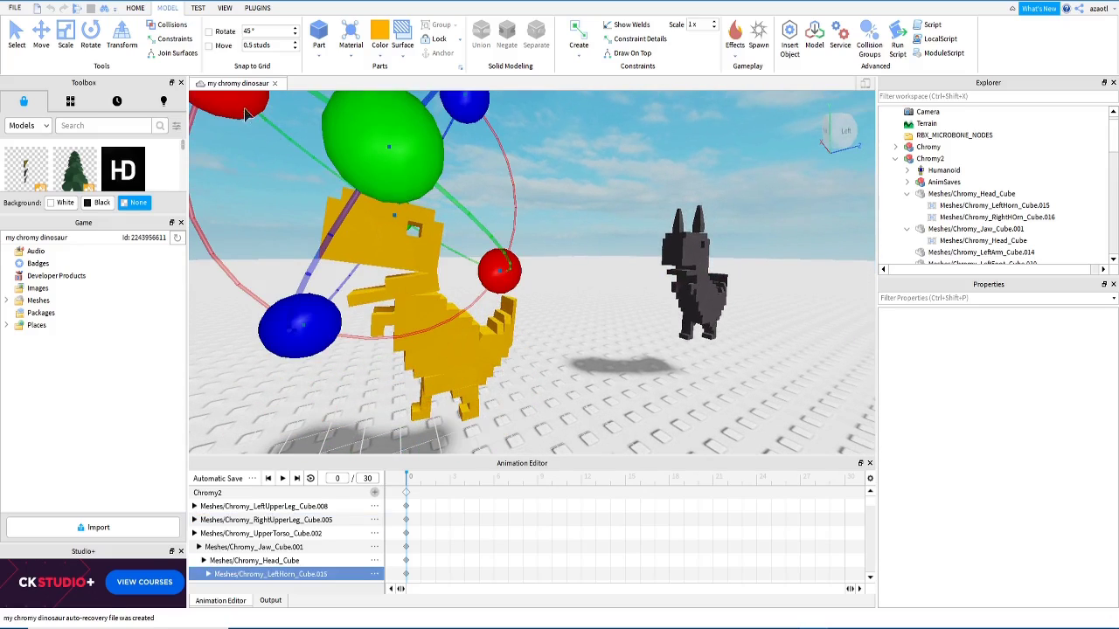
pyautogui.moveTo(246, 114); pyautogui.dragTo(387, 262, button='right')
pyautogui.click(470, 254)
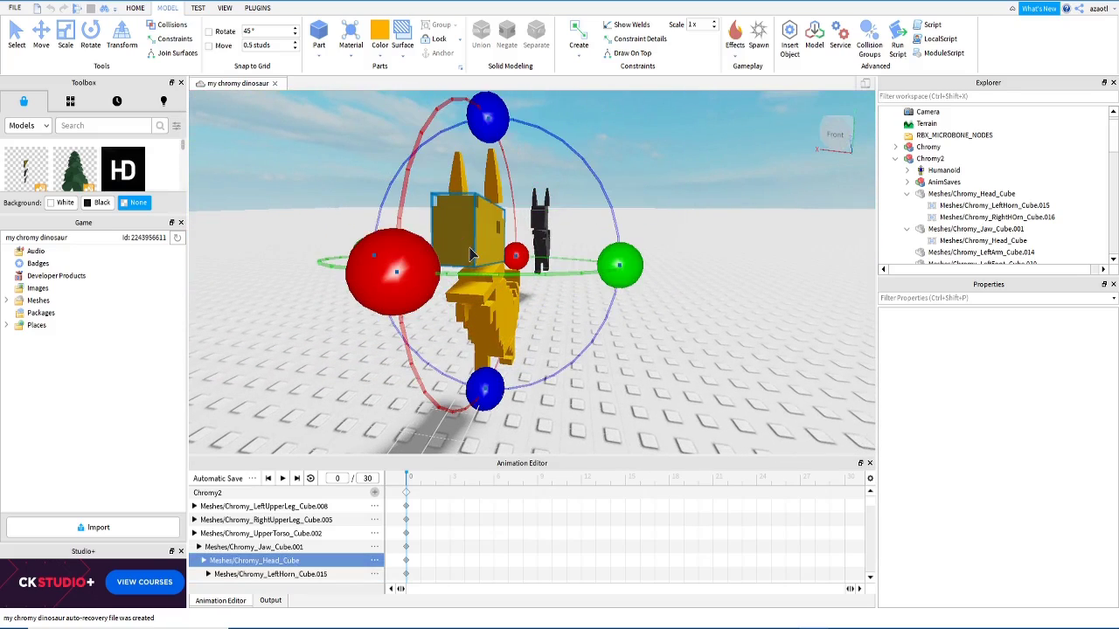
pyautogui.click(478, 301)
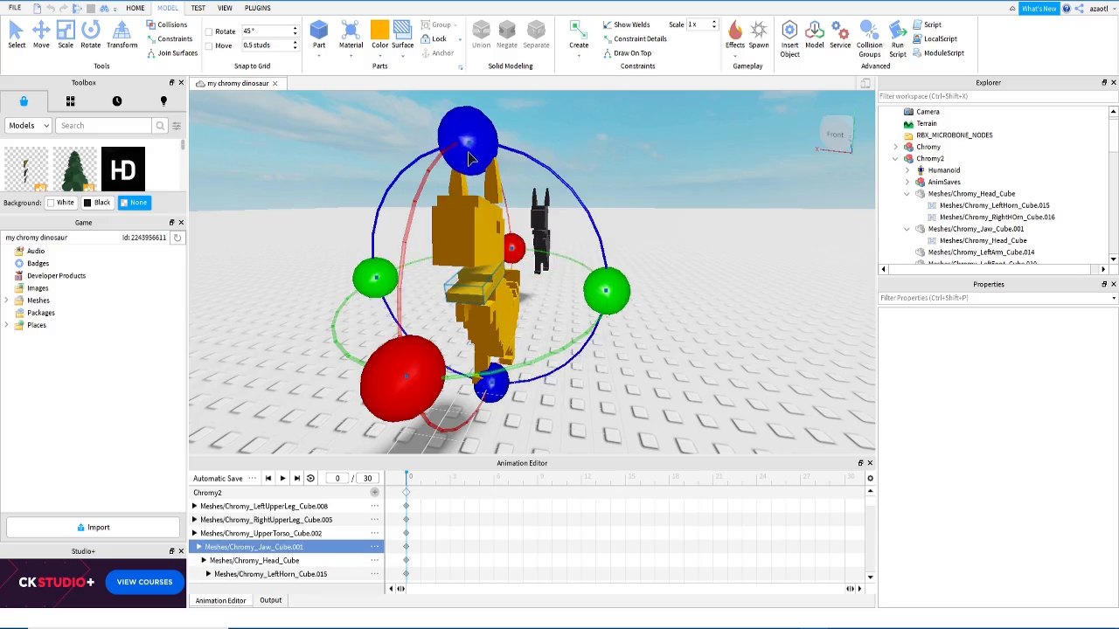
pyautogui.moveTo(470, 158); pyautogui.dragTo(513, 308)
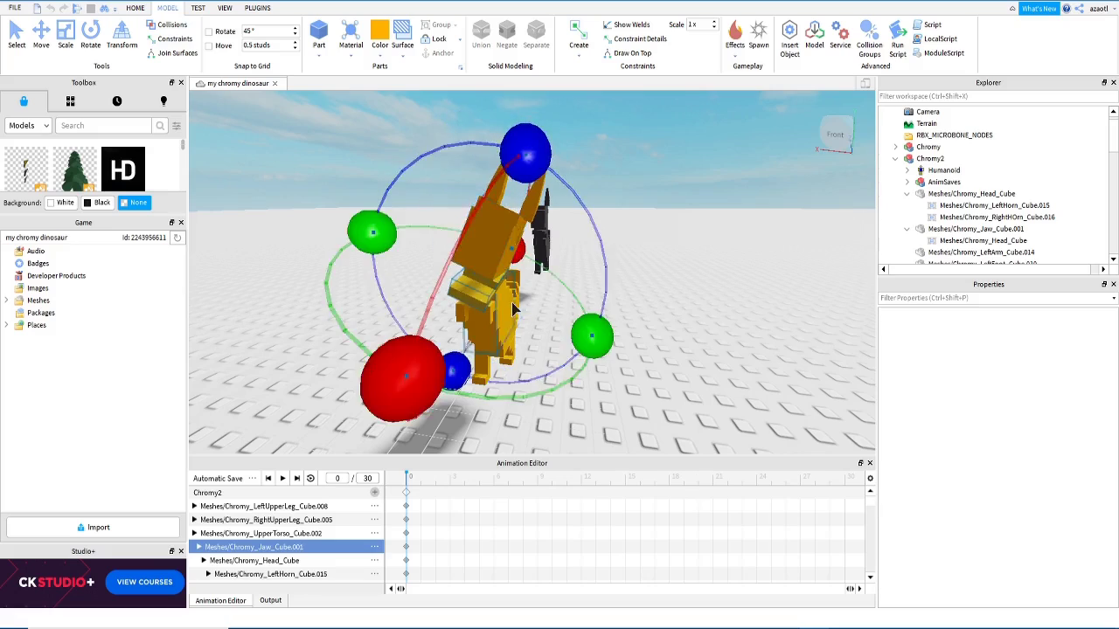
pyautogui.moveTo(514, 309); pyautogui.dragTo(514, 310, button='right')
pyautogui.scroll(2, 514, 309)
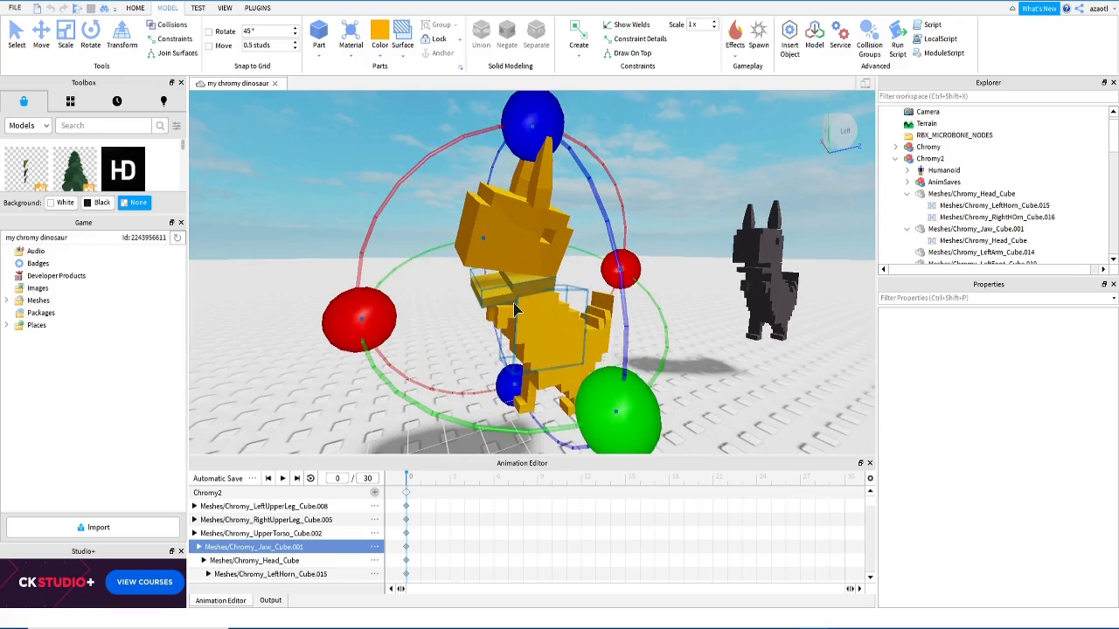
pyautogui.scroll(-2, 514, 309)
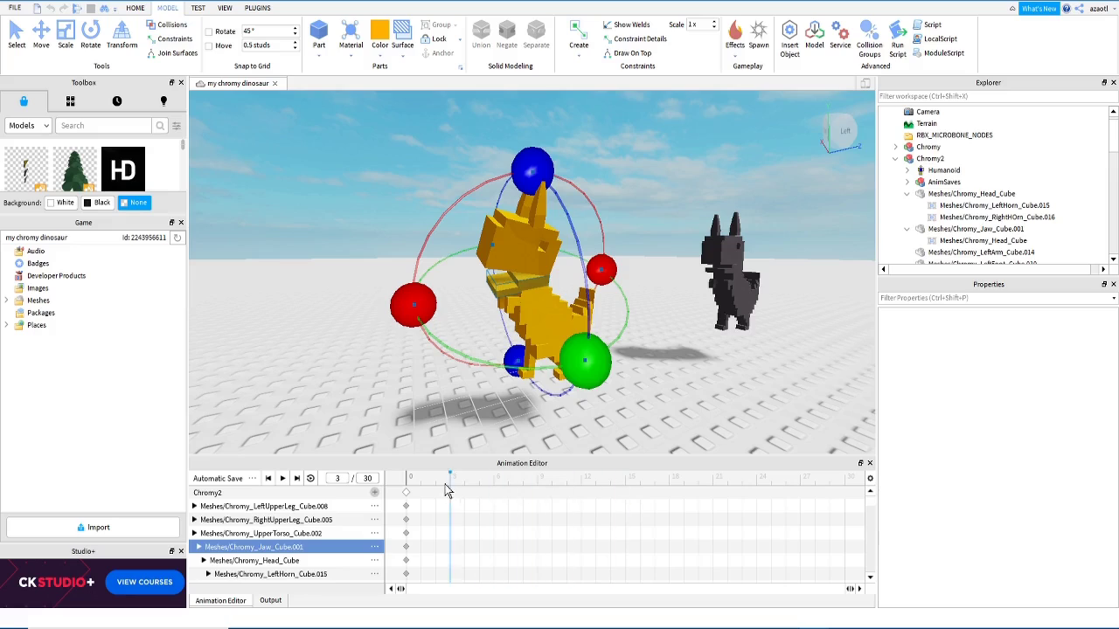
# Step: Rotate Chromy_Jaw_Cube.001 back at frame 0 to straighten the sideways tilt of the head
pyautogui.moveTo(455, 388); pyautogui.dragTo(463, 388, button='right')
pyautogui.scroll(3, 455, 389)
pyautogui.press('q')
pyautogui.press('s')
pyautogui.moveTo(555, 150); pyautogui.dragTo(484, 142)
pyautogui.moveTo(620, 325); pyautogui.dragTo(620, 325, button='right')
pyautogui.scroll(-4, 619, 325)
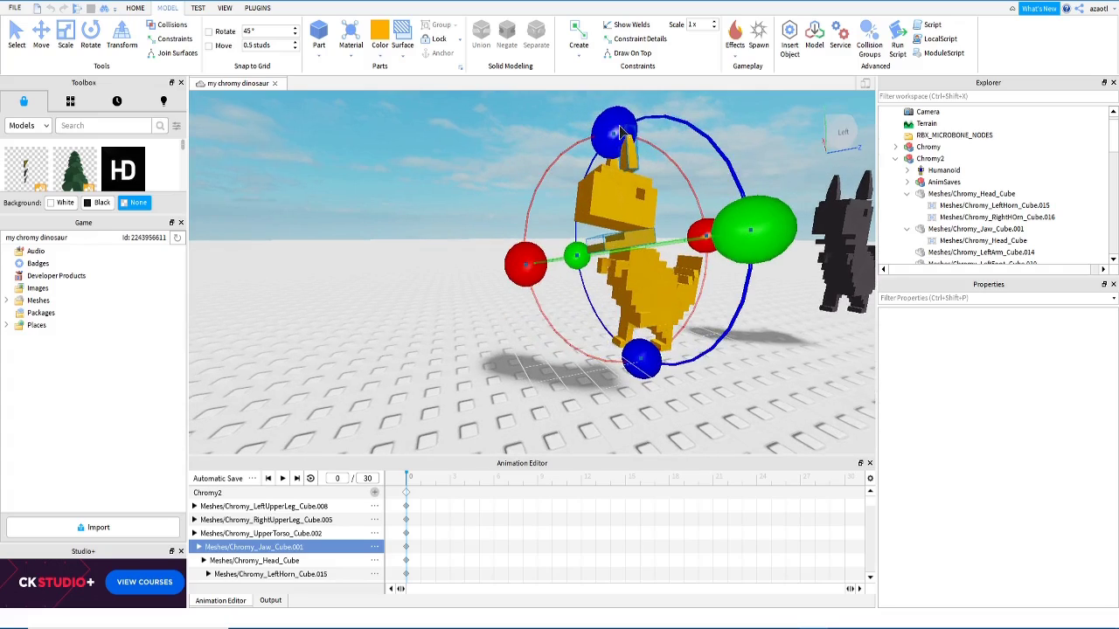
pyautogui.moveTo(620, 131)
pyautogui.mouseDown()
pyautogui.moveTo(650, 139)
pyautogui.moveTo(638, 140)
pyautogui.mouseUp()
# Step: Adjust the forward and backward pitch of Chromy_Jaw_Cube.001 until the jaw sits level
pyautogui.scroll(3, 694, 268)
pyautogui.moveTo(693, 268); pyautogui.dragTo(694, 267, button='right')
pyautogui.scroll(-2, 694, 268)
pyautogui.moveTo(522, 244)
pyautogui.mouseDown()
pyautogui.moveTo(526, 278)
pyautogui.moveTo(524, 241)
pyautogui.mouseUp()
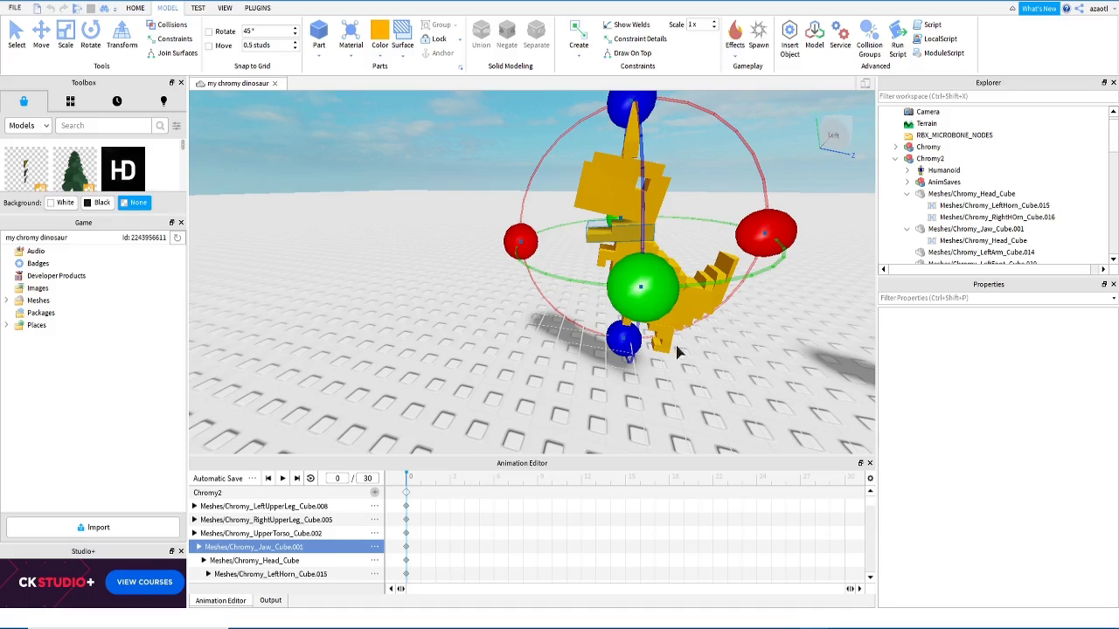
pyautogui.moveTo(492, 343); pyautogui.dragTo(492, 343, button='right')
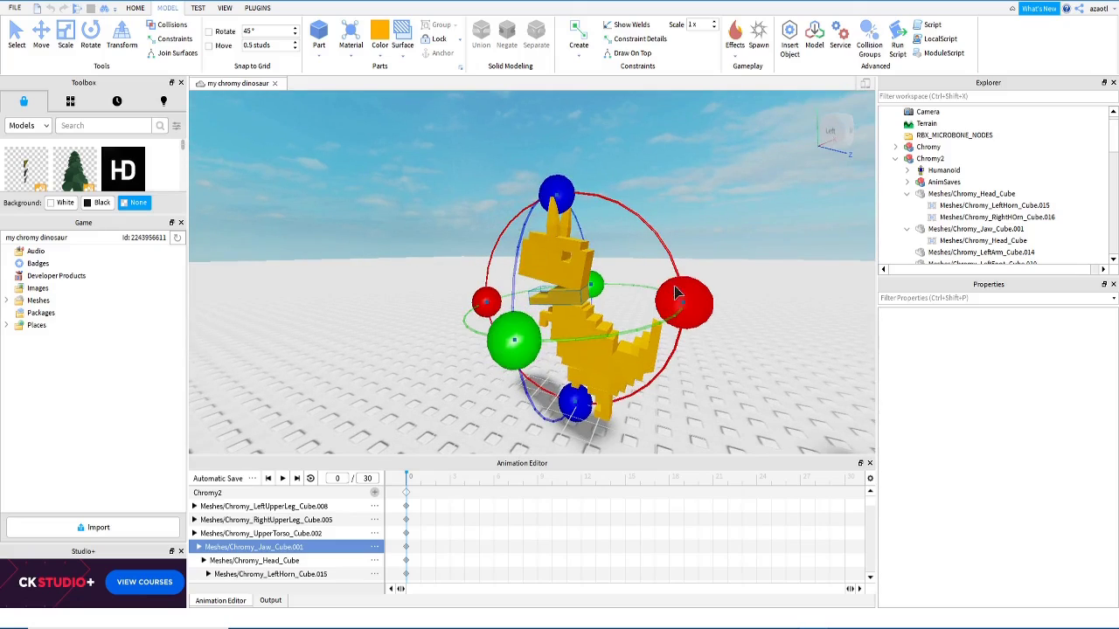
pyautogui.moveTo(676, 294); pyautogui.dragTo(685, 316)
pyautogui.moveTo(604, 337); pyautogui.dragTo(603, 336, button='right')
pyautogui.press('w')
pyautogui.press('e')
pyautogui.press('q')
pyautogui.press('d')
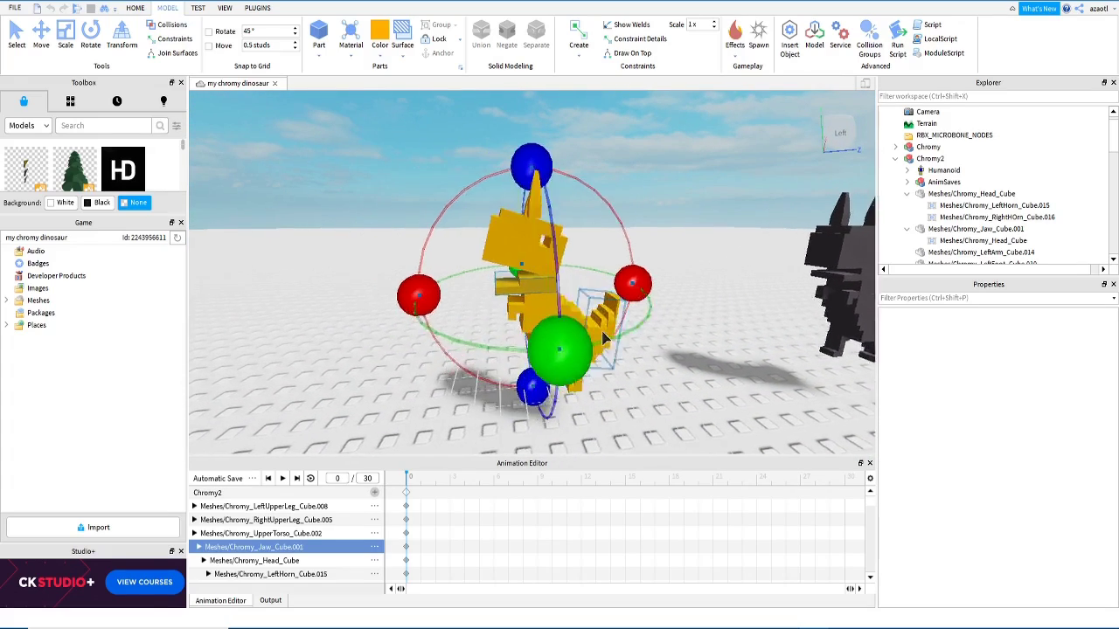